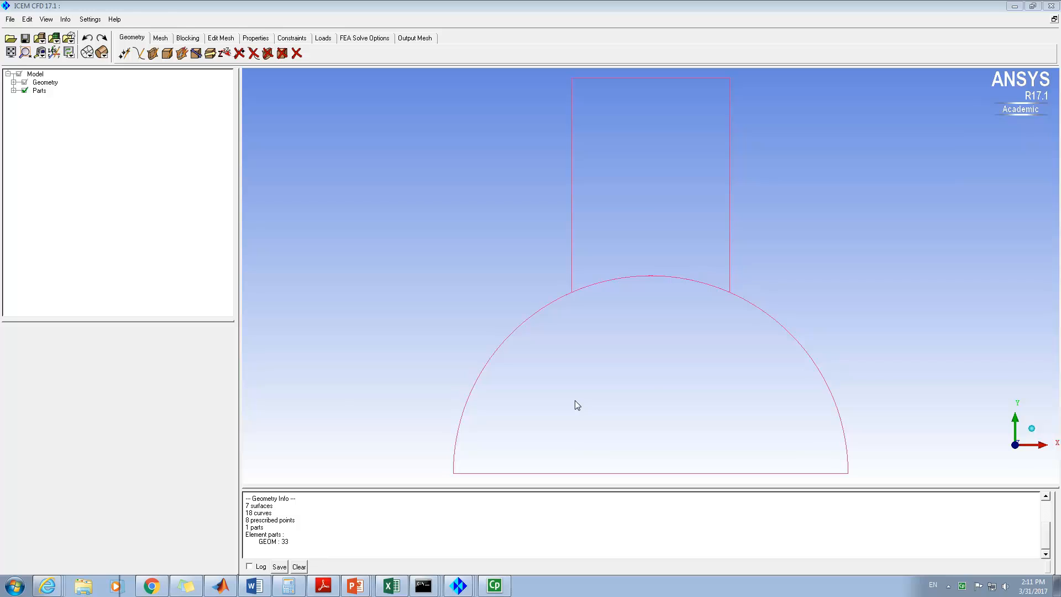
- Show the geometry's surfaces in solid display and examine the pipe junction from several angles
drag(666, 369, 523, 366)
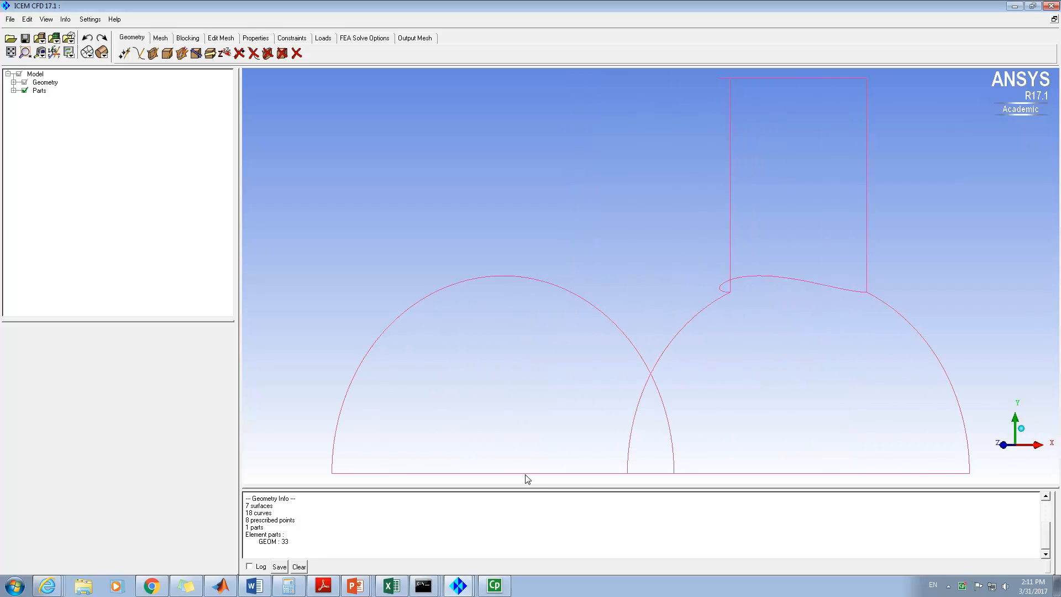
drag(528, 493, 522, 539)
drag(622, 409, 708, 393)
click(14, 81)
click(30, 115)
right_click(49, 115)
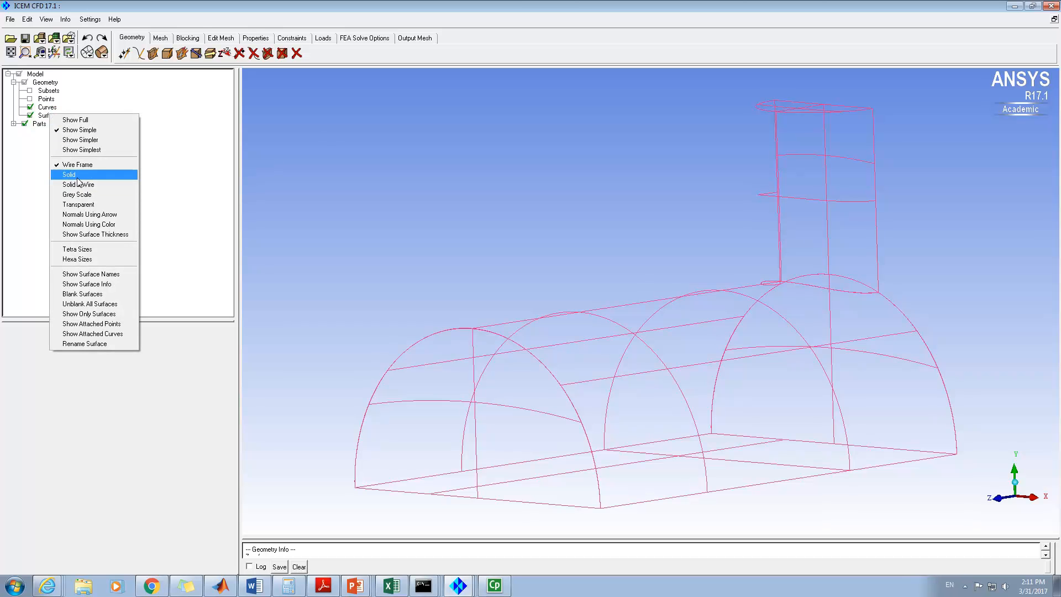
click(79, 175)
drag(737, 313, 772, 317)
drag(743, 381, 666, 347)
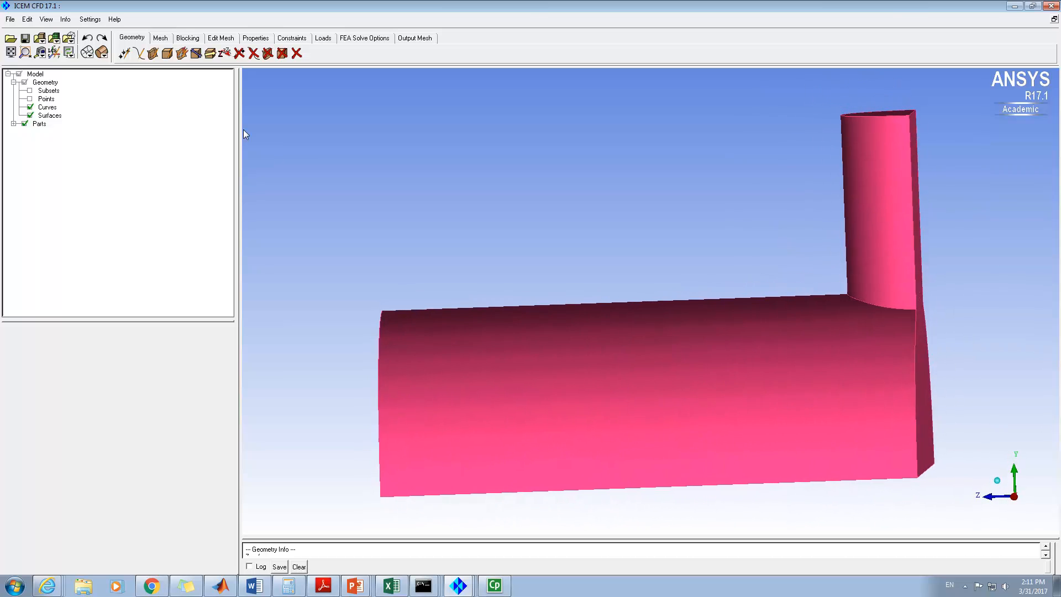
- With surfaces hidden and points shown, create a BODY material point at the centroid of a pipe-intersection point and the far-end base corner
click(31, 115)
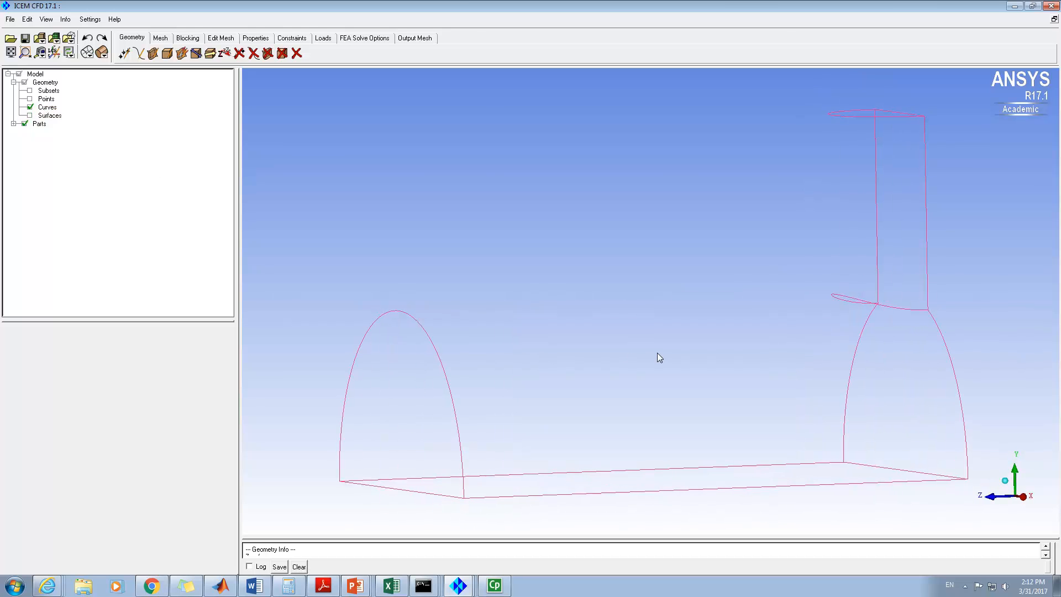
click(30, 98)
click(168, 54)
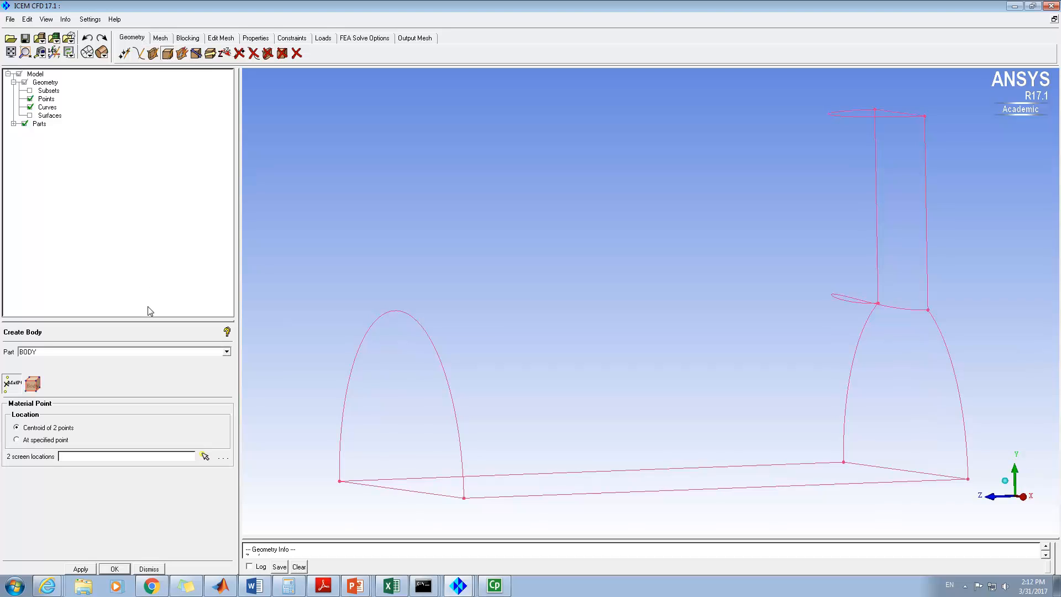
drag(147, 319, 153, 238)
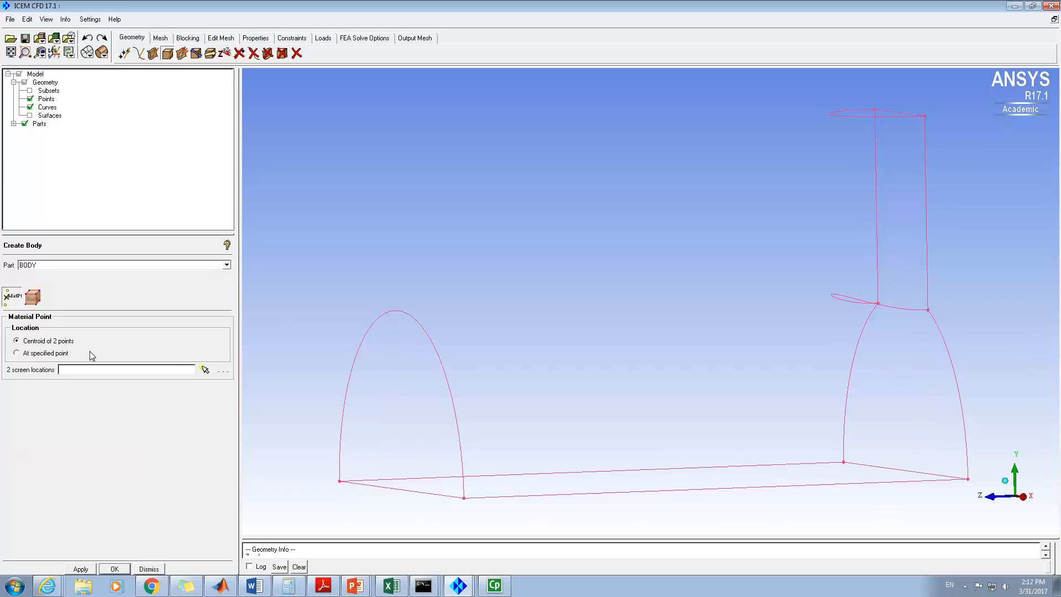
click(204, 370)
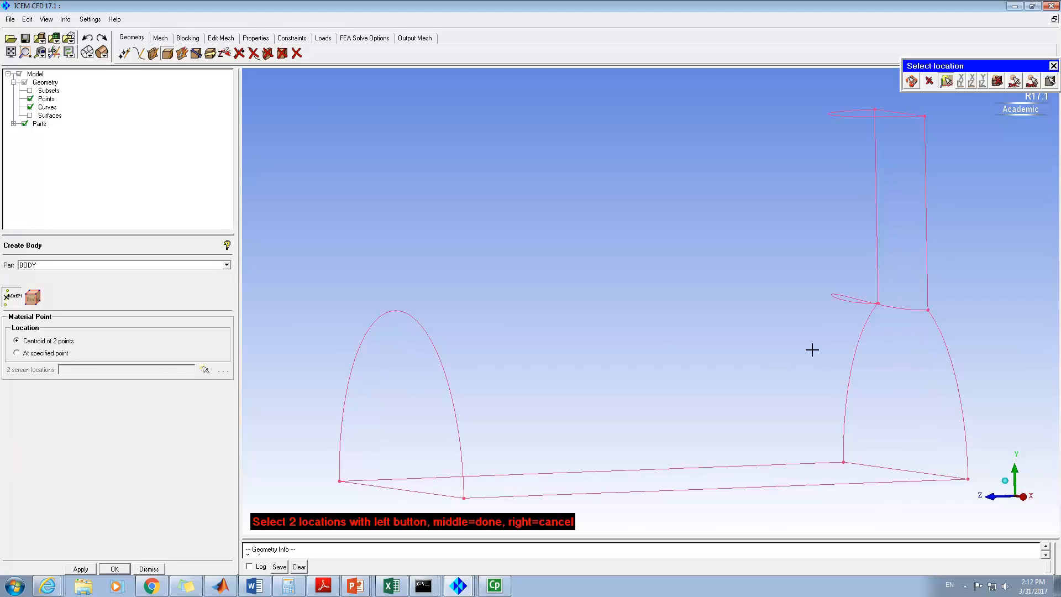
click(878, 302)
click(464, 497)
middle_click(670, 410)
- Examine from several angles whether the BODY material point lies inside the pipe junction's volume
drag(722, 427, 781, 353)
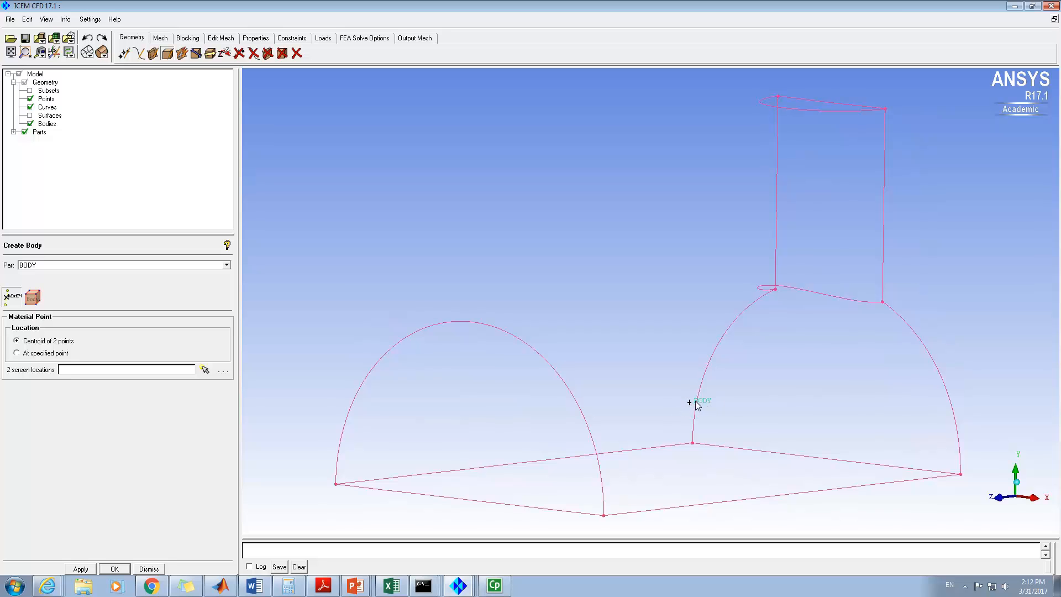
mouse_move(710, 400)
mouse_down()
mouse_move(770, 403)
mouse_move(719, 412)
mouse_move(719, 398)
mouse_up()
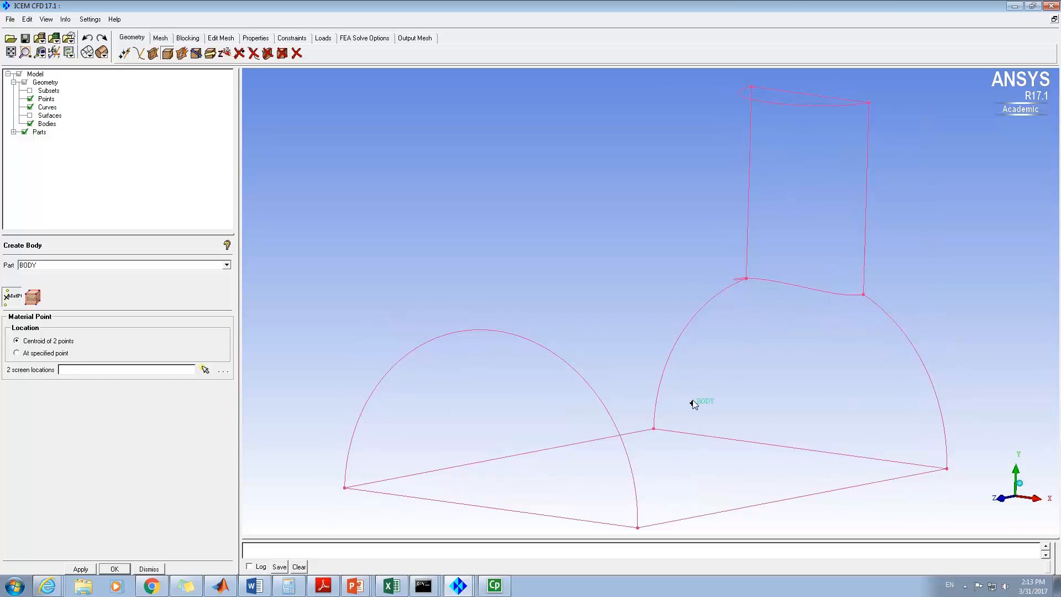
mouse_move(756, 389)
mouse_down()
mouse_move(720, 378)
mouse_move(768, 387)
mouse_up()
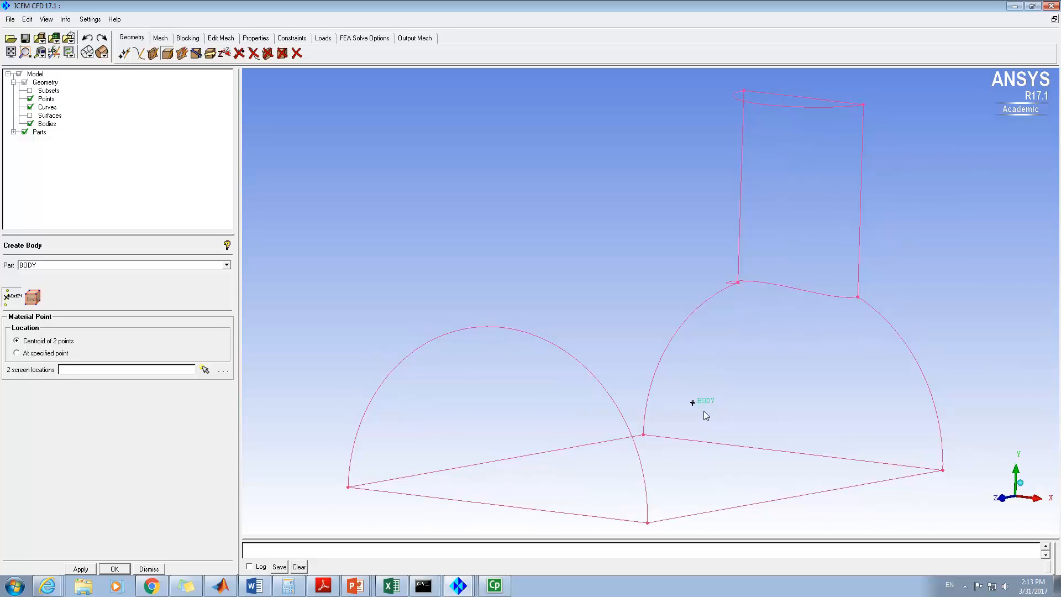
drag(717, 402, 845, 400)
drag(628, 449, 595, 432)
drag(698, 391, 629, 410)
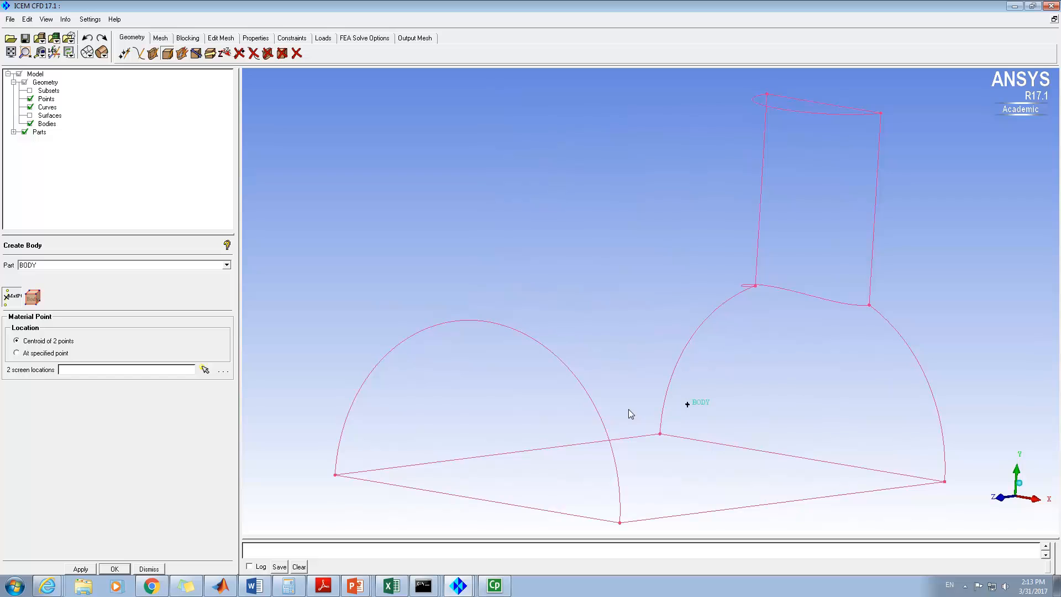
drag(743, 402, 732, 403)
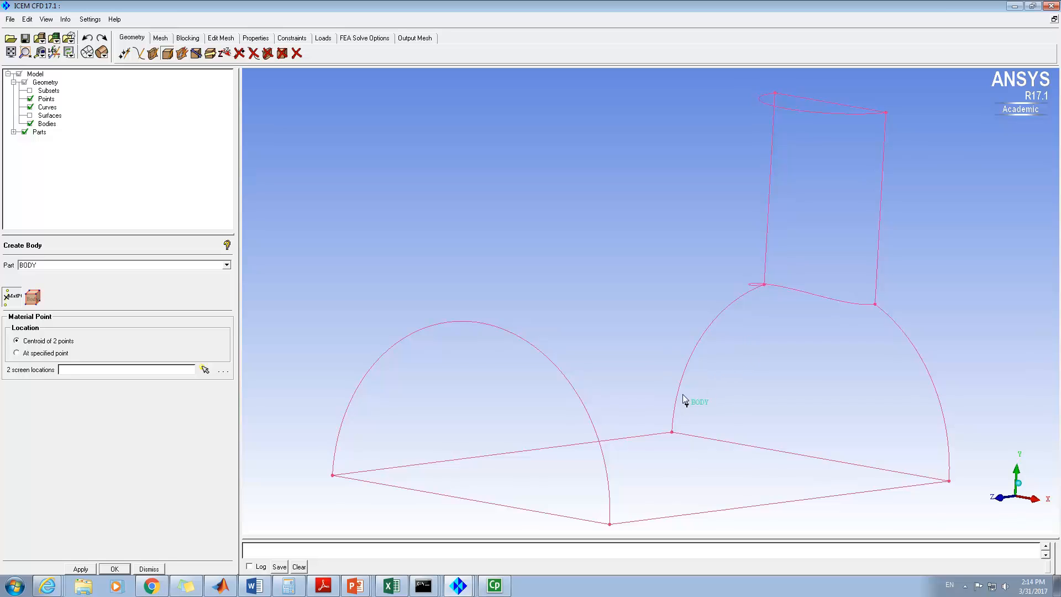
- Preview the global maximum element seed size of 16 against the geometry and apply the global mesh size
click(160, 38)
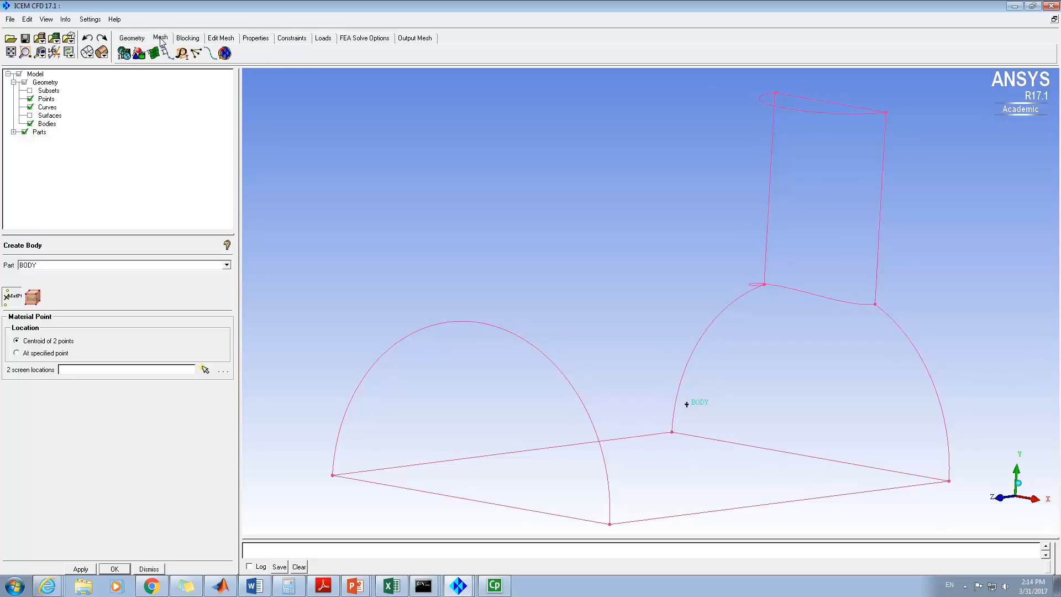
click(125, 54)
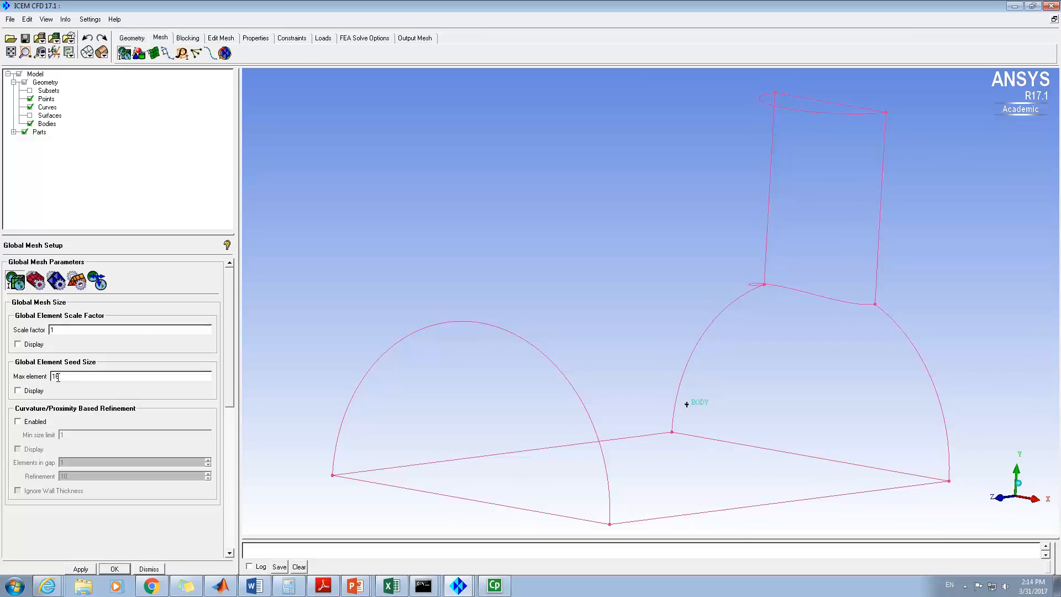
click(22, 391)
drag(671, 321, 537, 326)
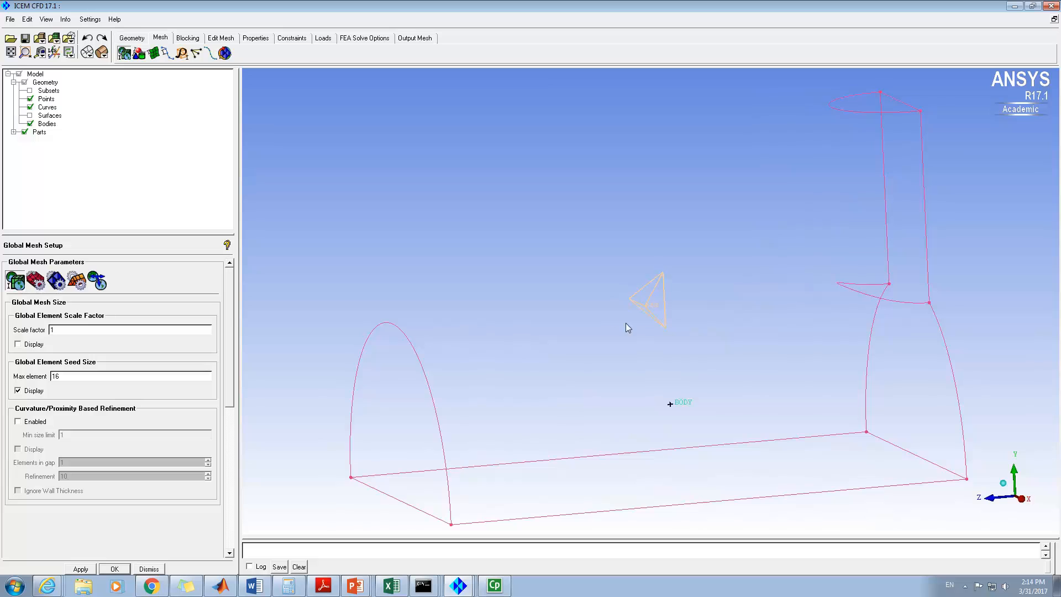
drag(611, 352, 663, 286)
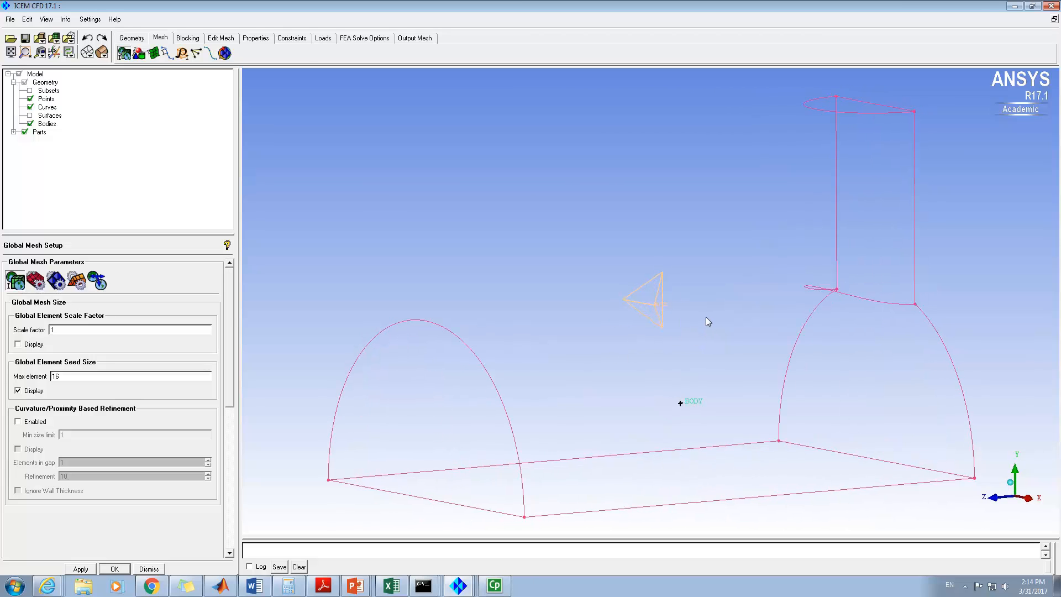
drag(655, 336, 545, 363)
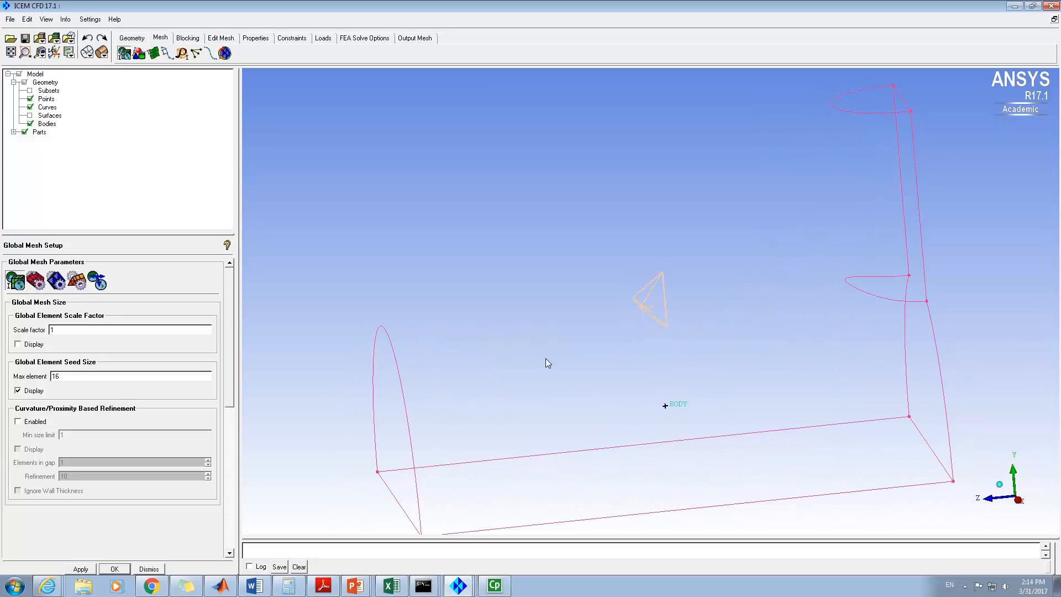
drag(461, 382, 648, 330)
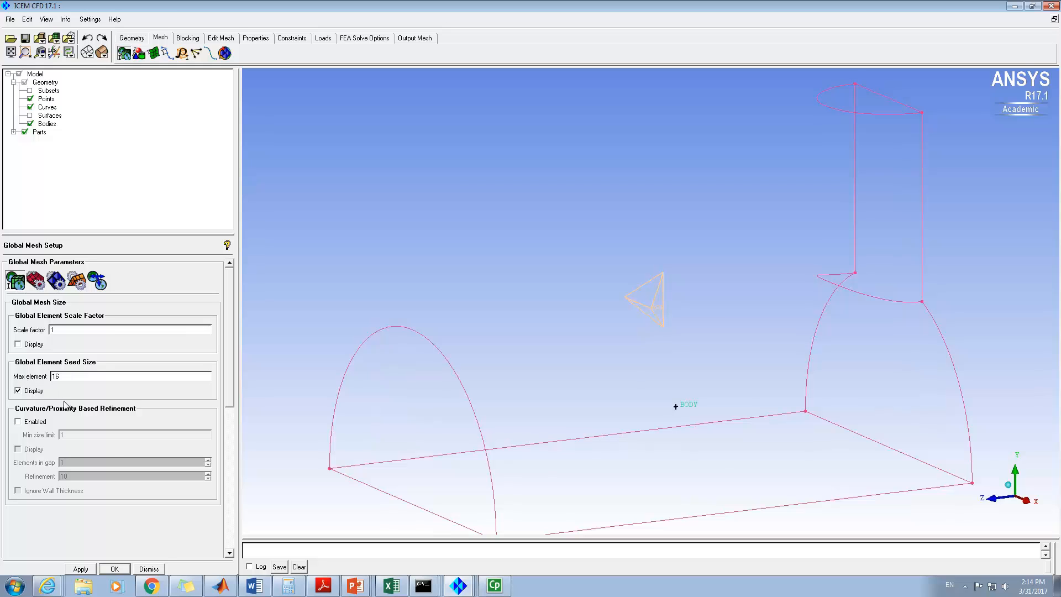
click(85, 569)
- Compute a Tetra/Mixed volume mesh for all geometry with the Robust (Octree) method
click(224, 53)
drag(142, 233, 141, 179)
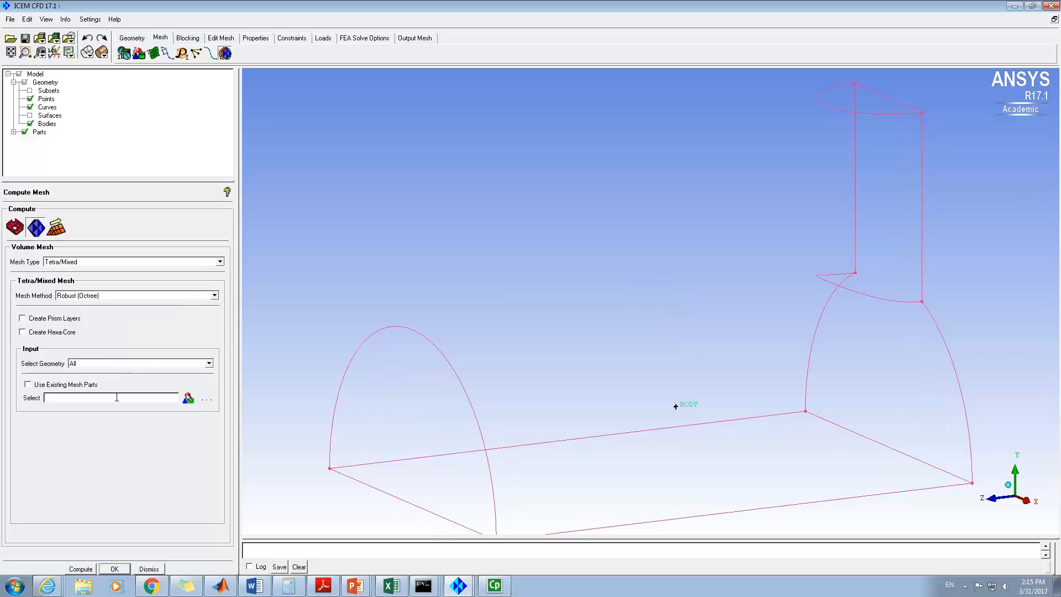
drag(354, 539, 354, 439)
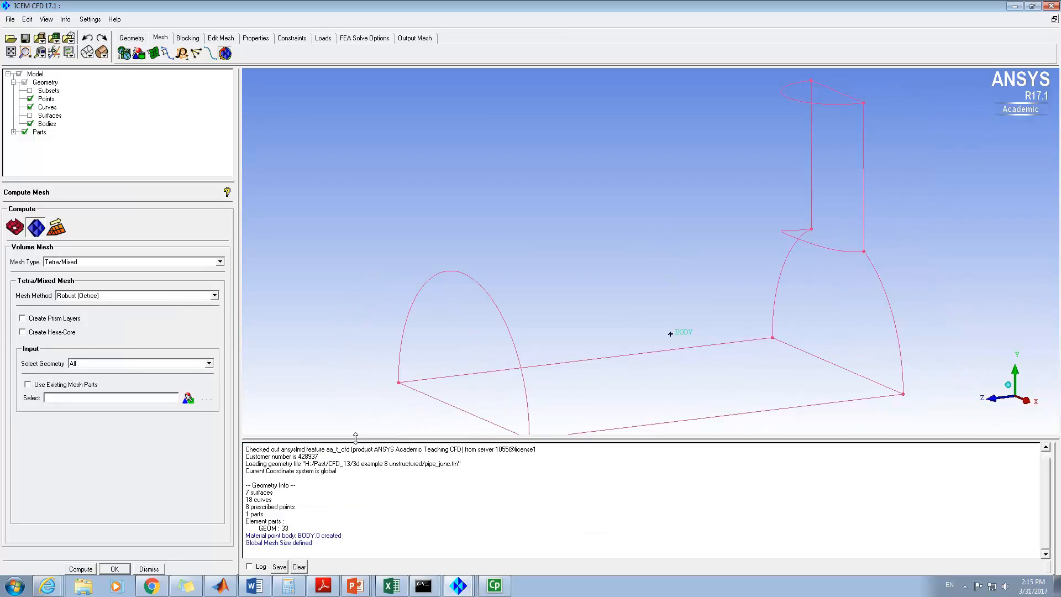
click(81, 569)
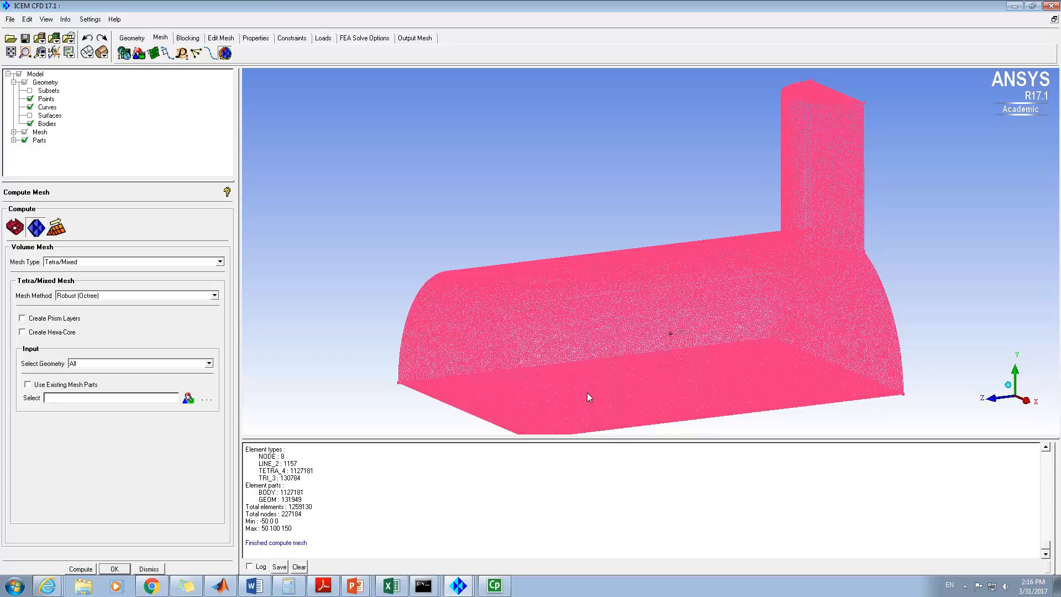
drag(411, 438, 414, 473)
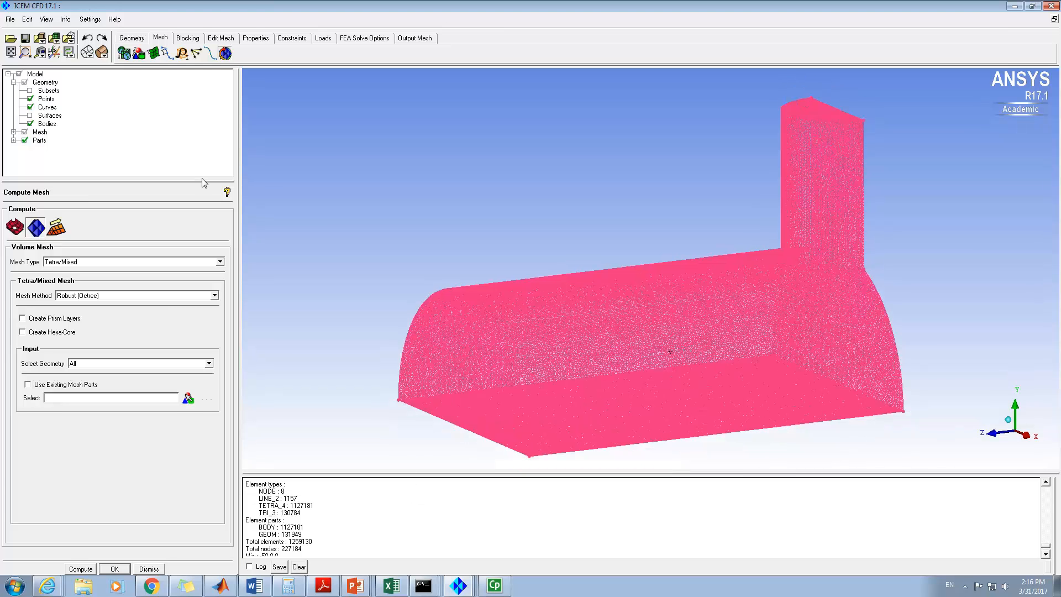
- Display the mesh shells as Solid & Wire and inspect the surface elements on the main pipe and branch
click(13, 132)
drag(54, 182, 54, 215)
right_click(45, 165)
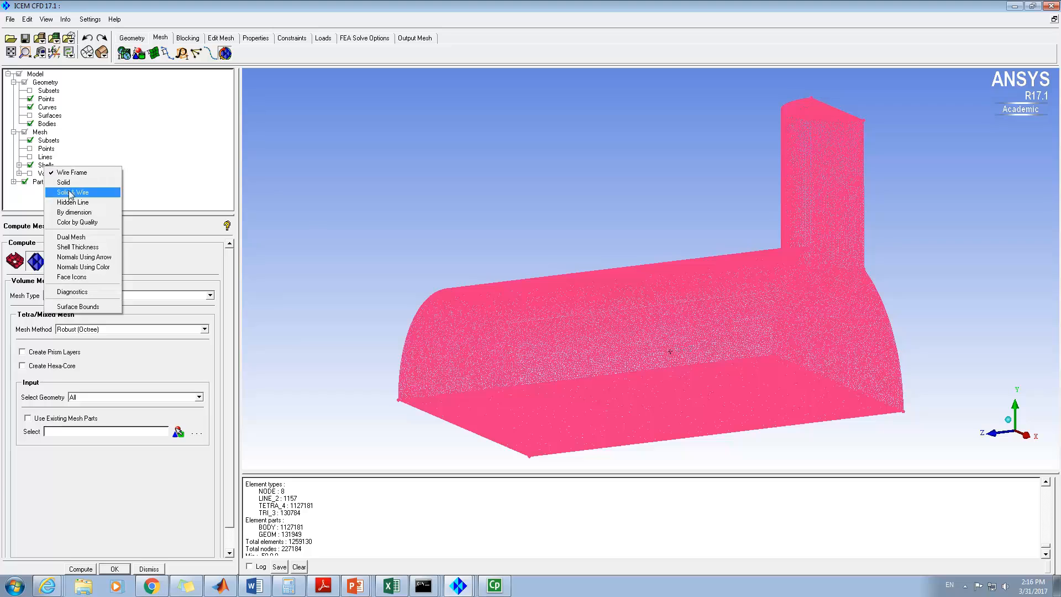
click(74, 182)
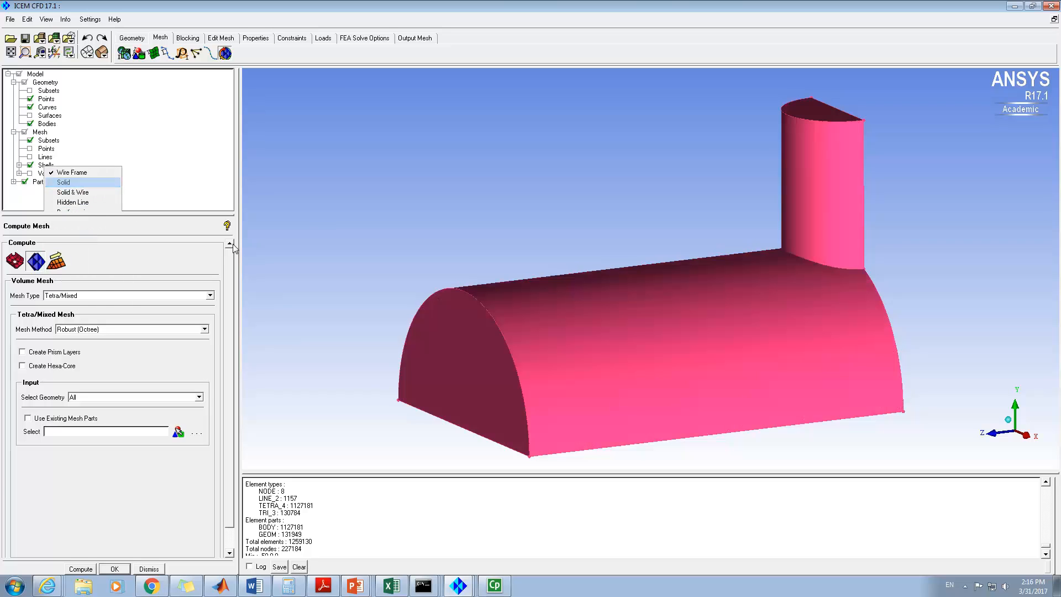
right_click(45, 165)
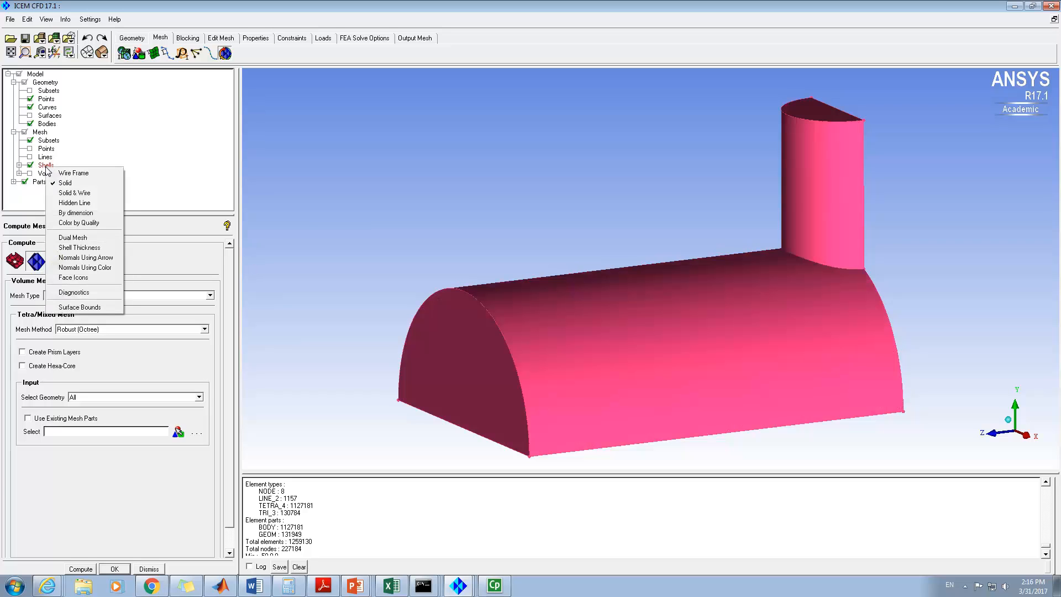
click(62, 193)
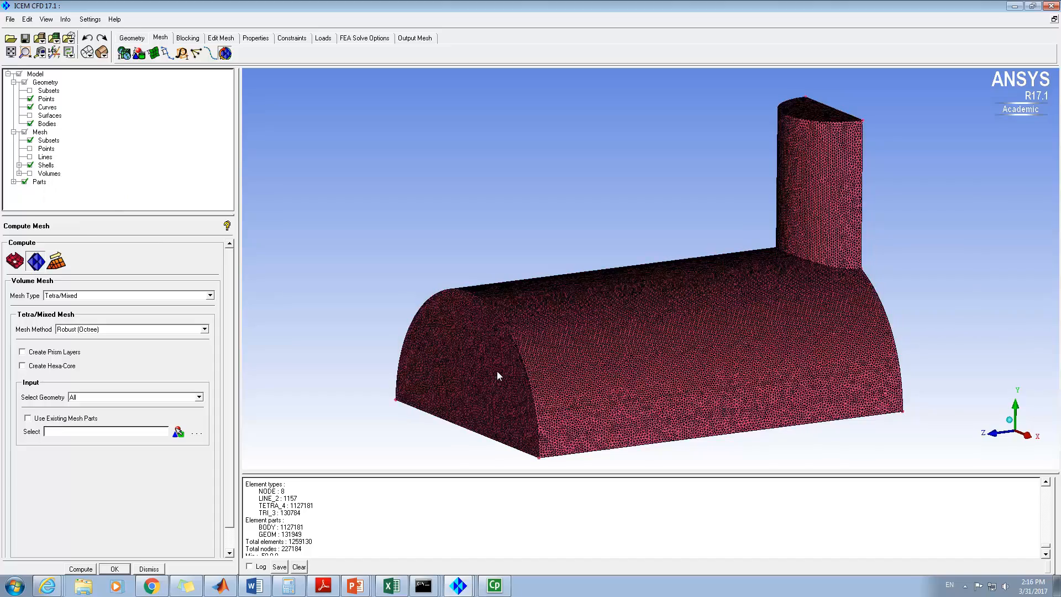
drag(533, 378, 683, 378)
scroll(592, 359, up, 5)
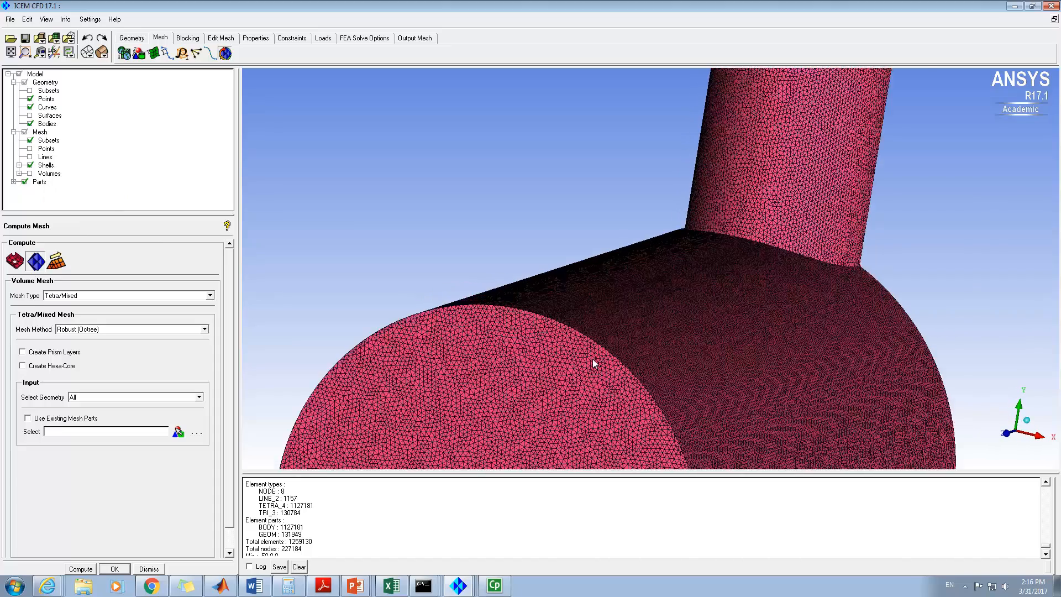
drag(633, 376, 479, 379)
scroll(761, 363, down, 5)
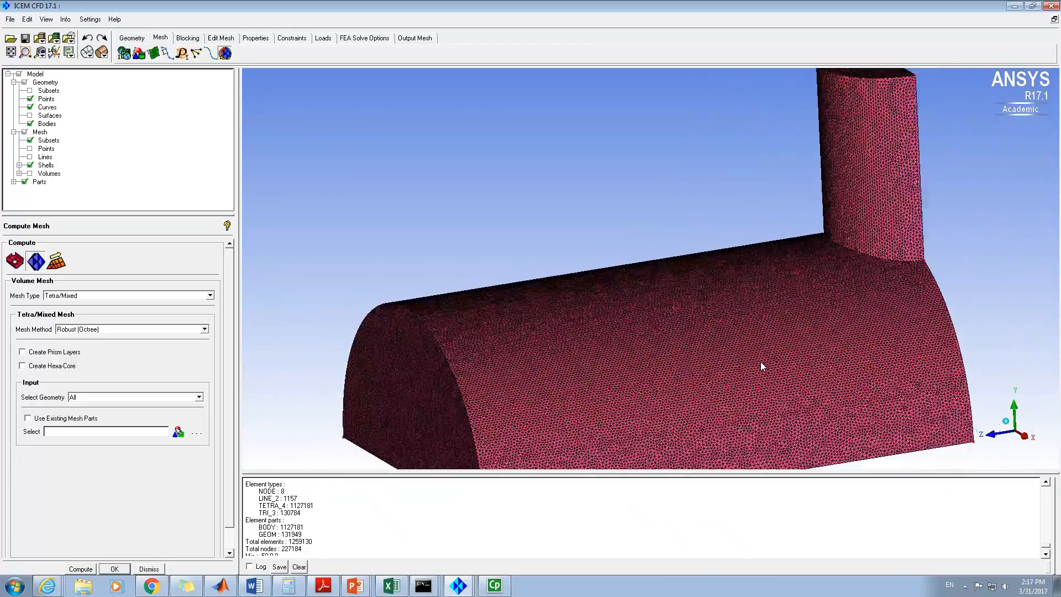
scroll(759, 359, up, 2)
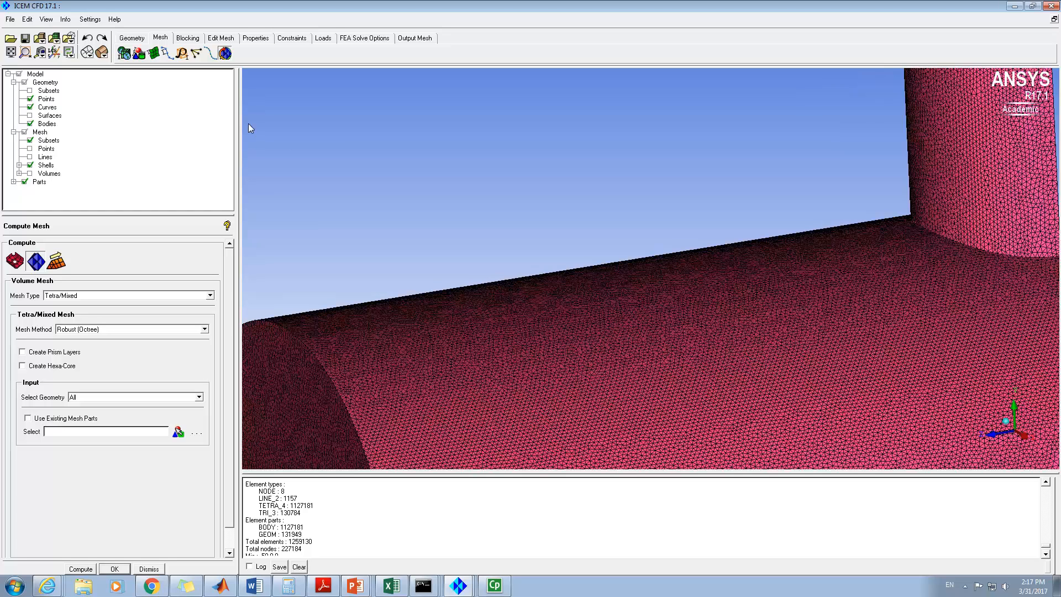
- Compare the global maximum element size with the GEOM part's maximum size in the part mesh setup, keeping the values as they are
click(125, 53)
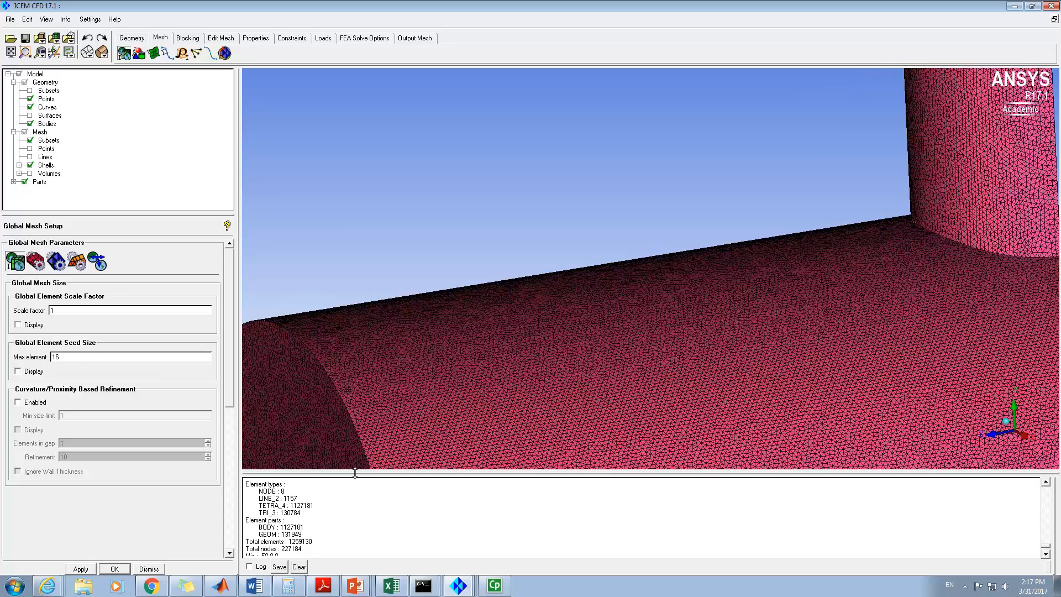
drag(355, 472, 355, 499)
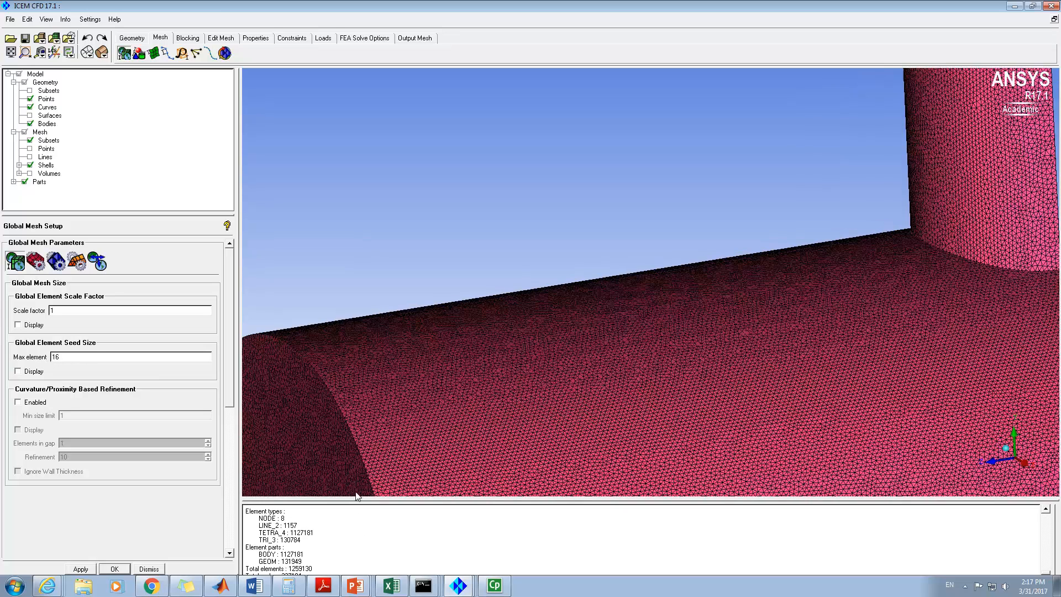
click(138, 54)
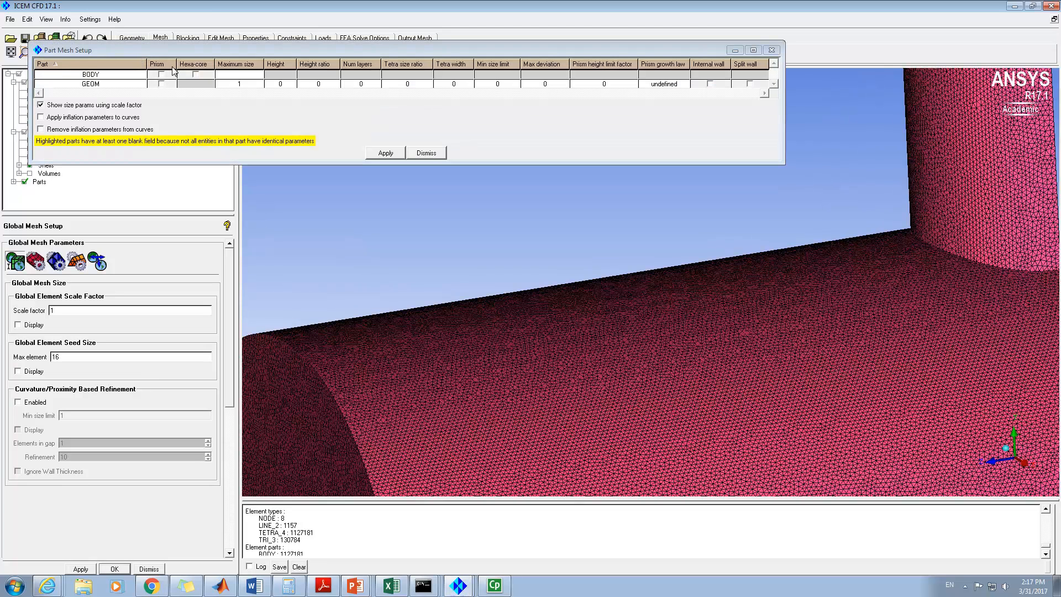
drag(278, 54, 296, 171)
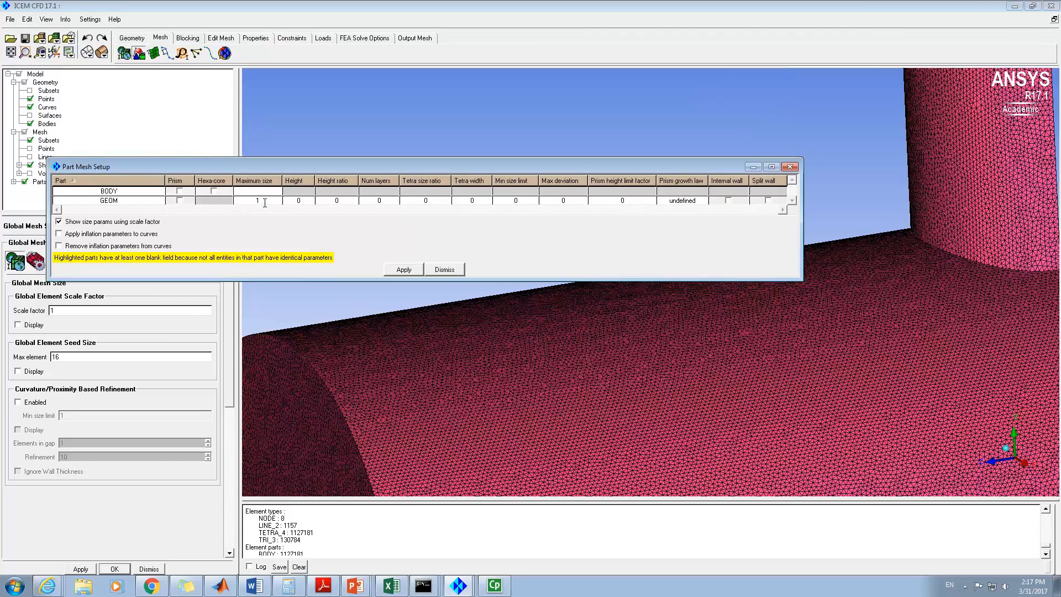
click(257, 200)
click(55, 357)
text(16)
click(444, 269)
- Examine the element density across the whole pipe junction's surface mesh from different angles
scroll(574, 366, down, 6)
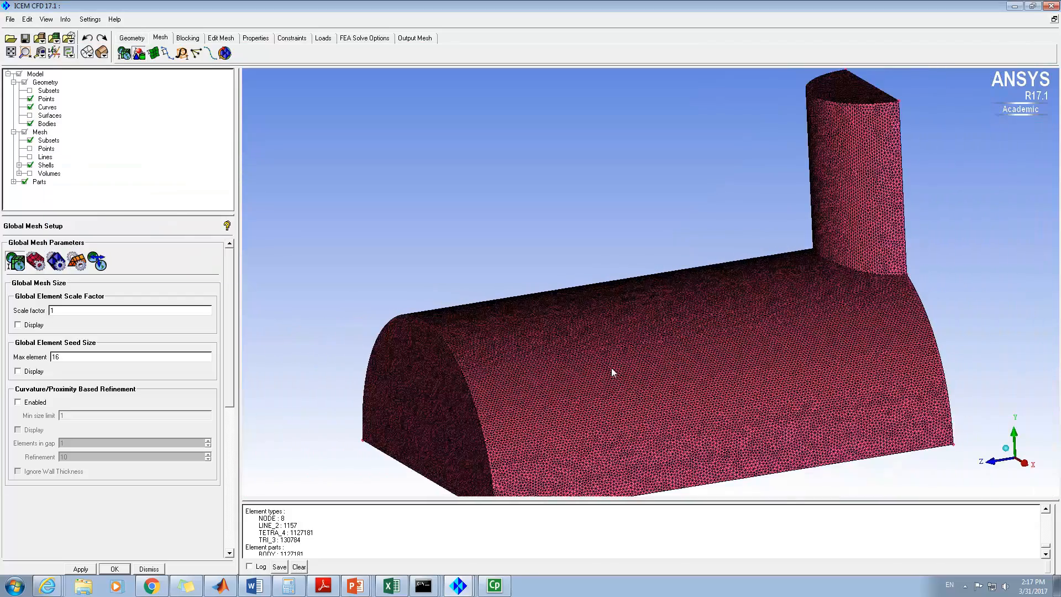
drag(767, 369, 496, 370)
drag(496, 372, 823, 324)
drag(613, 390, 686, 368)
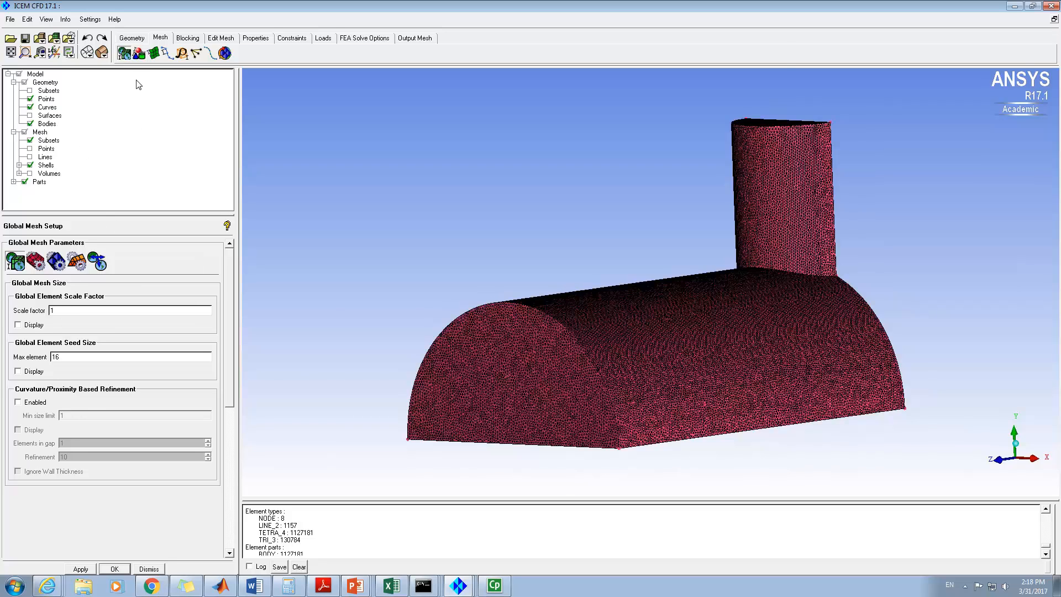
- Check the mesh sizes of the BODY and GEOM parts in the part mesh setup, leaving them as they are
click(139, 53)
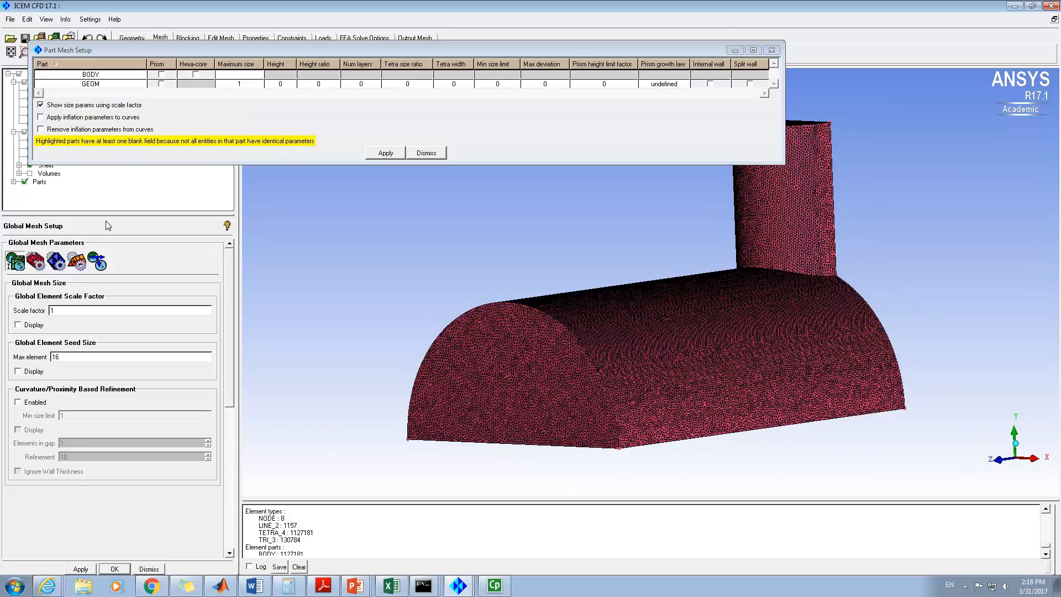
click(420, 156)
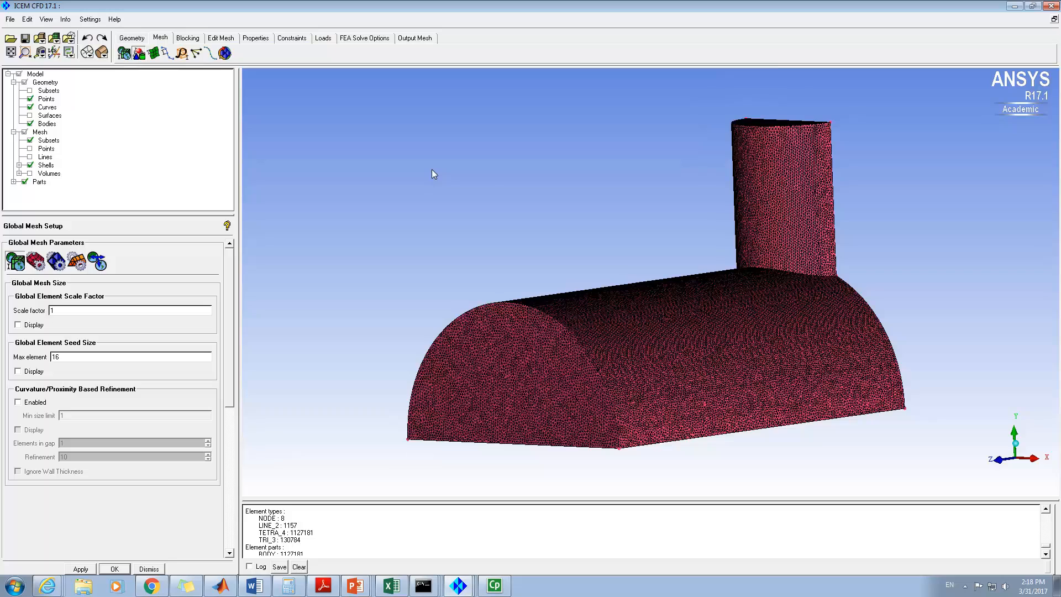
scroll(480, 196, up, 4)
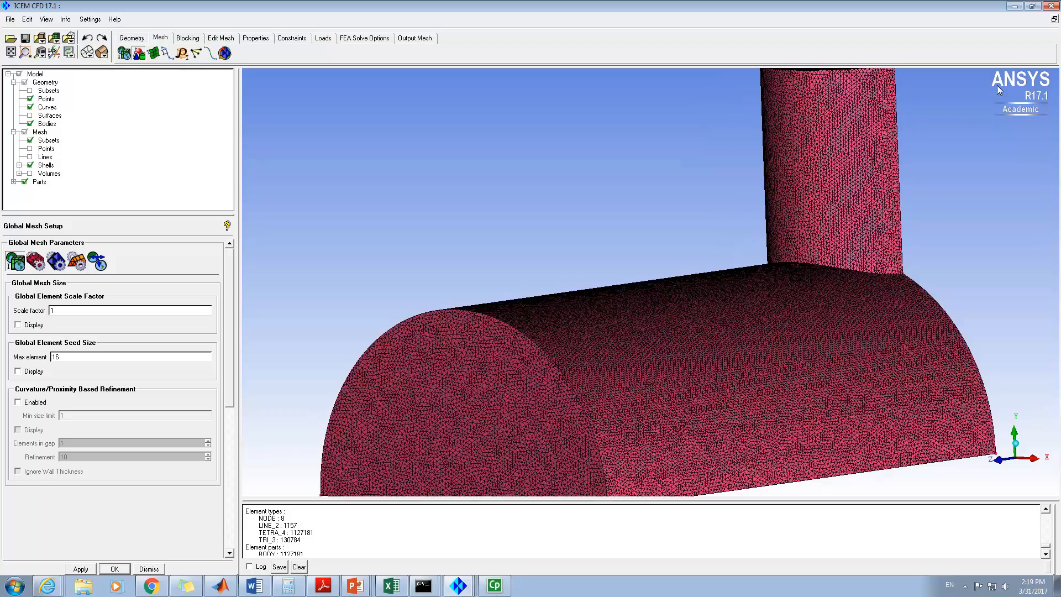
- Close the half pipe project without saving and switch to the ICEM CFD session that holds the cylinder geometry
click(1050, 6)
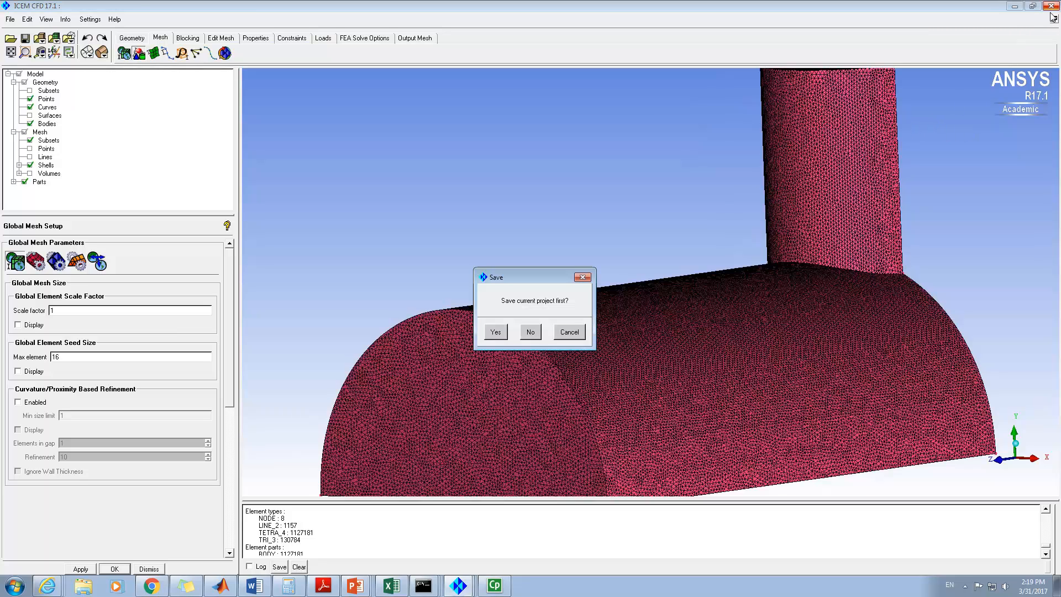
click(529, 331)
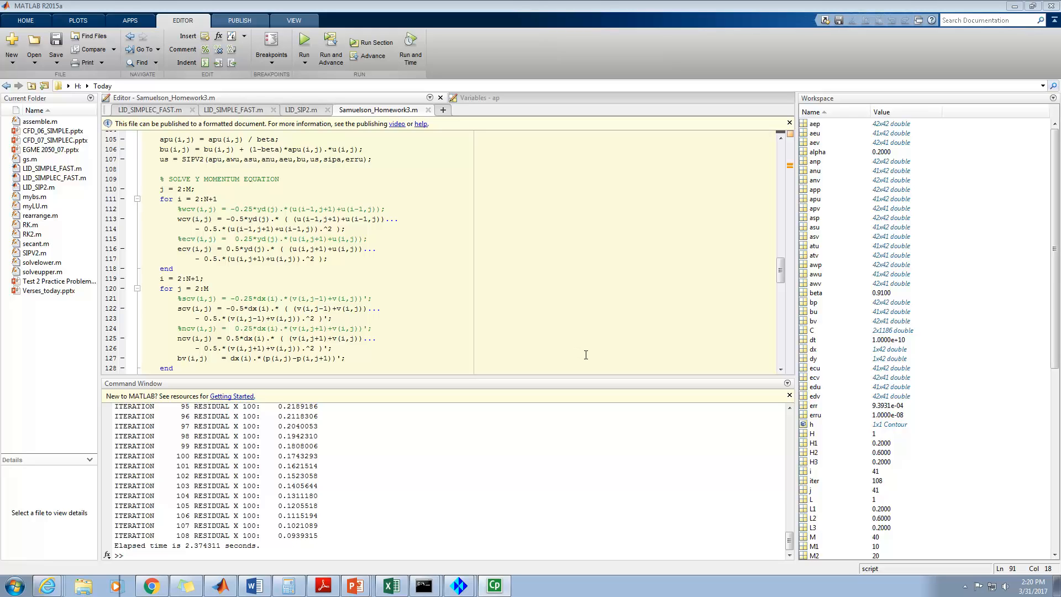
mouse_move(458, 585)
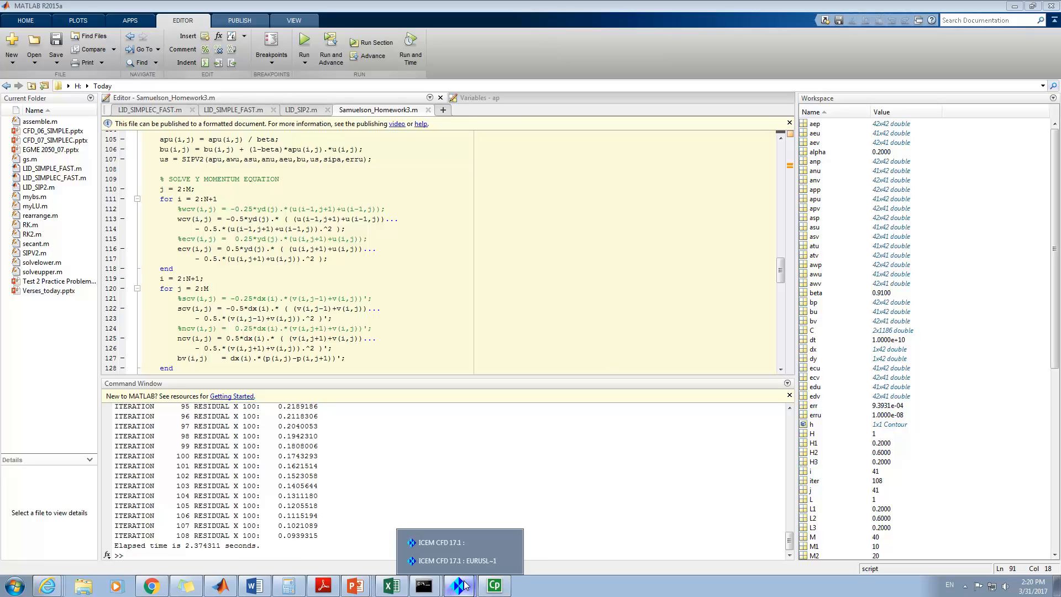
click(462, 540)
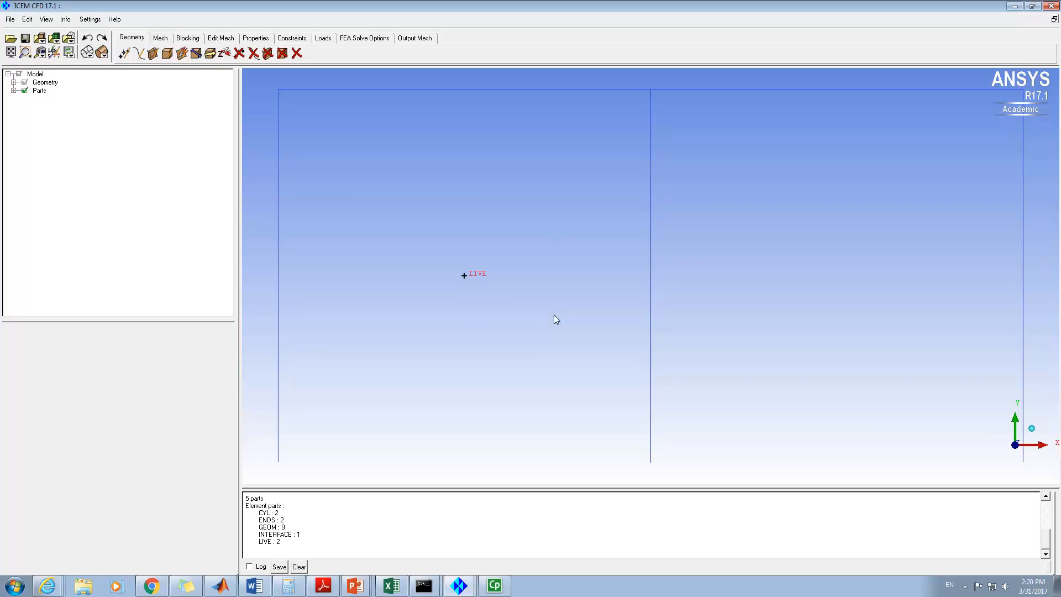
- Show the cylinder's surfaces as Solid to inspect the model, then hide the surfaces again
drag(557, 317, 621, 313)
scroll(621, 312, down, 1)
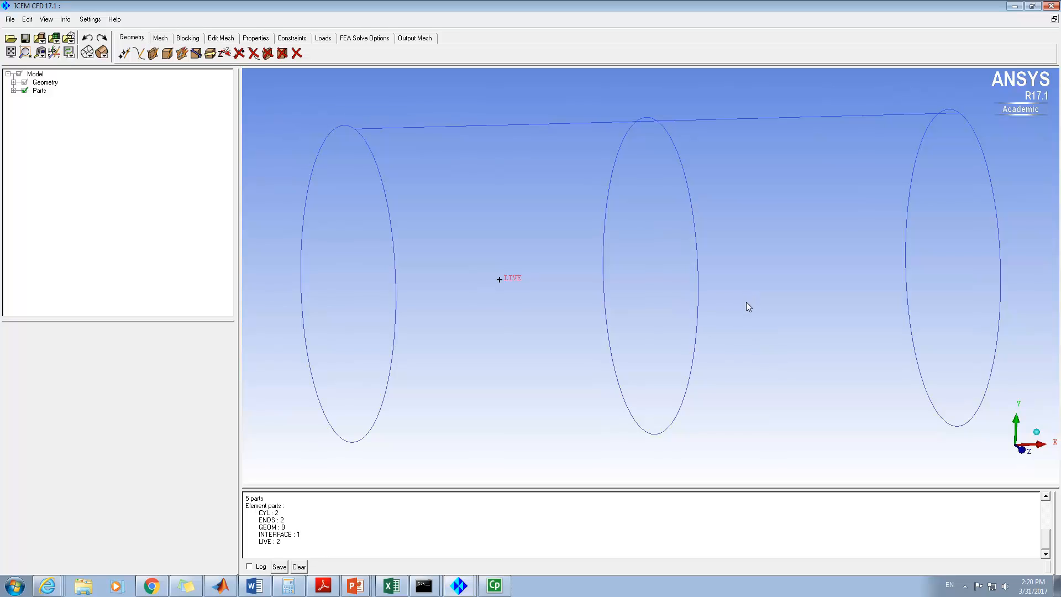
click(14, 82)
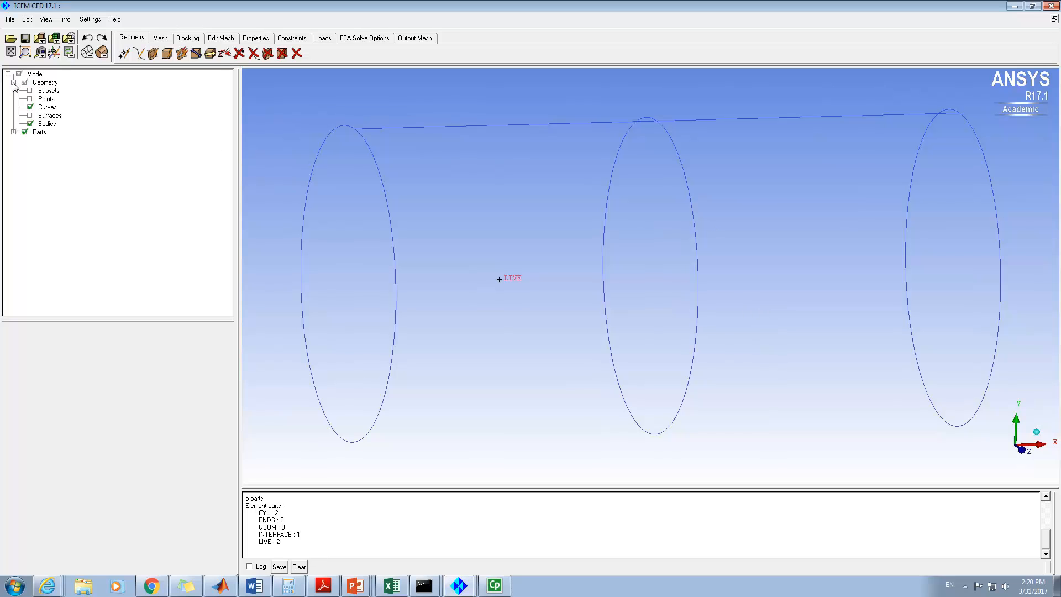
click(30, 115)
right_click(52, 118)
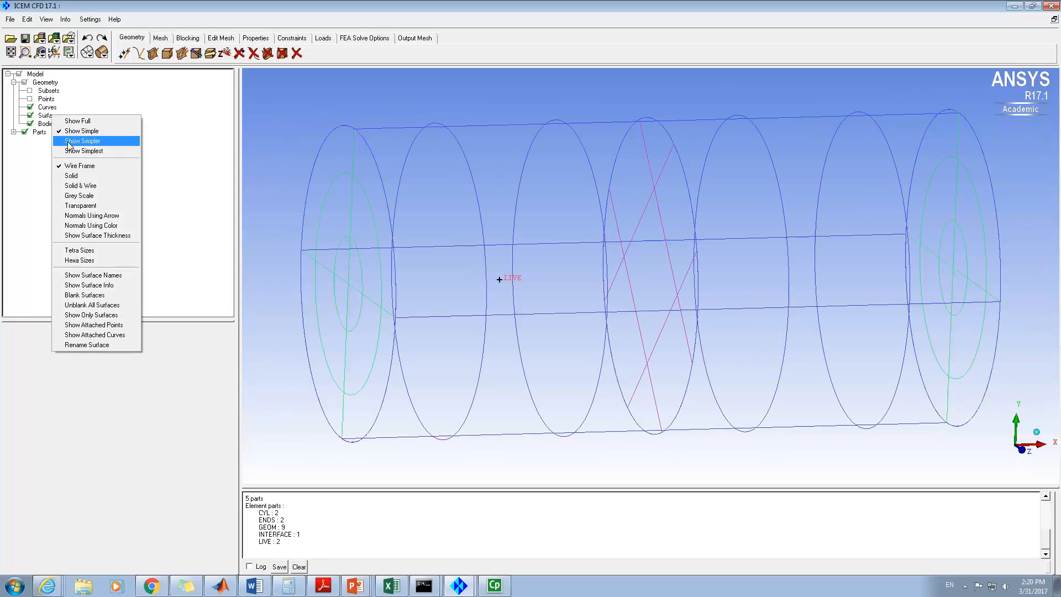
click(77, 174)
drag(553, 310, 587, 301)
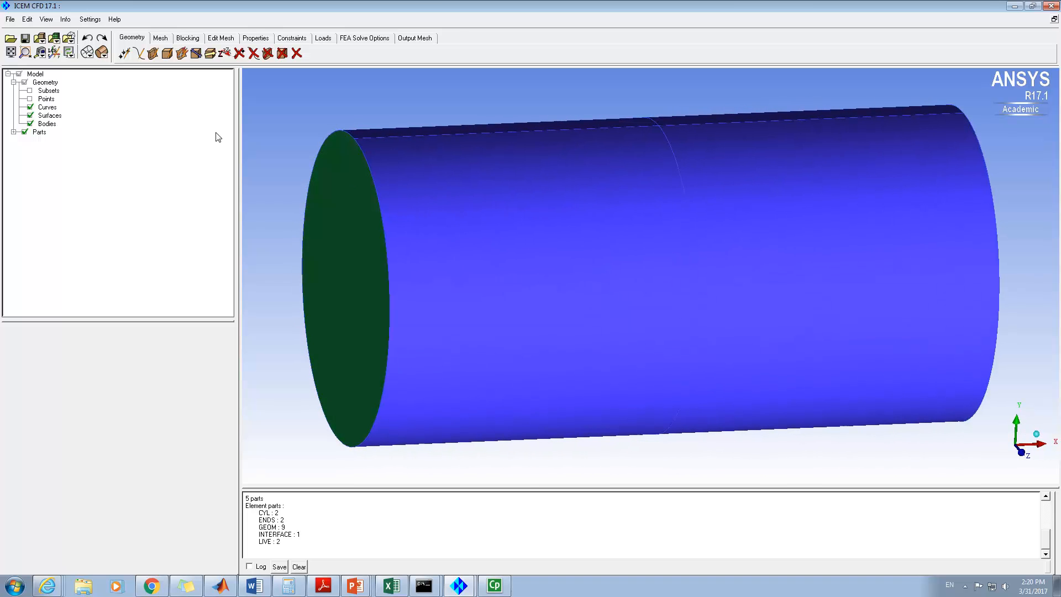
click(31, 115)
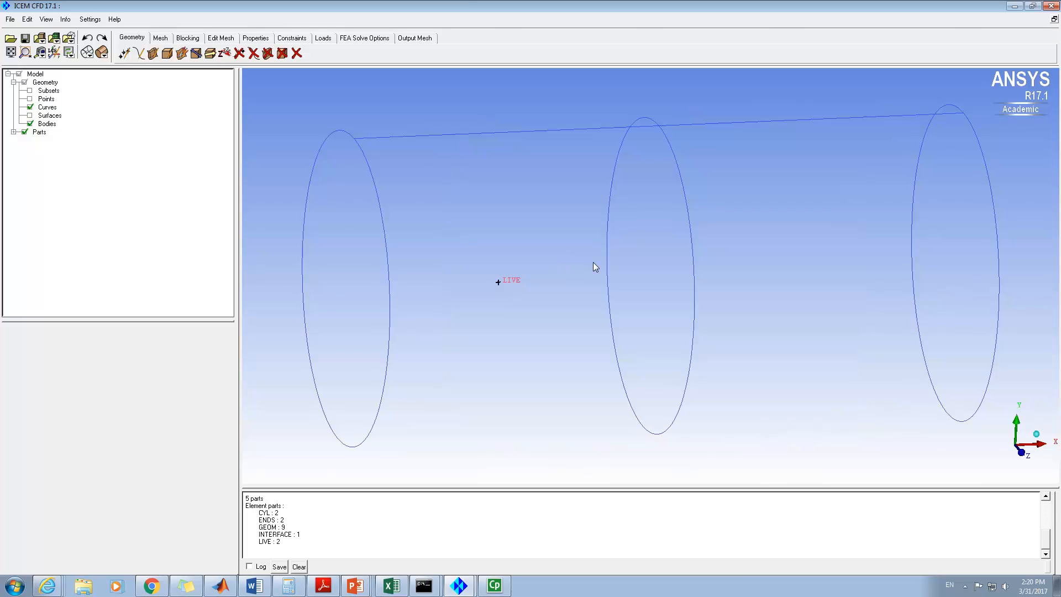
- Examine the cylinder's end circles, middle interface circle and LIVE body point from different angles
drag(594, 267, 599, 296)
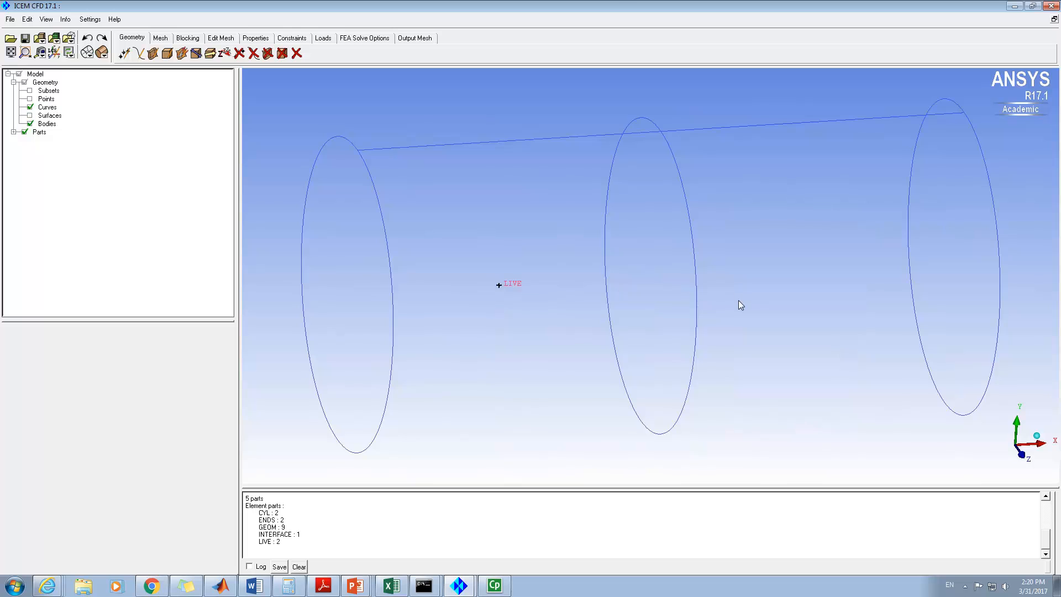
drag(738, 301, 592, 302)
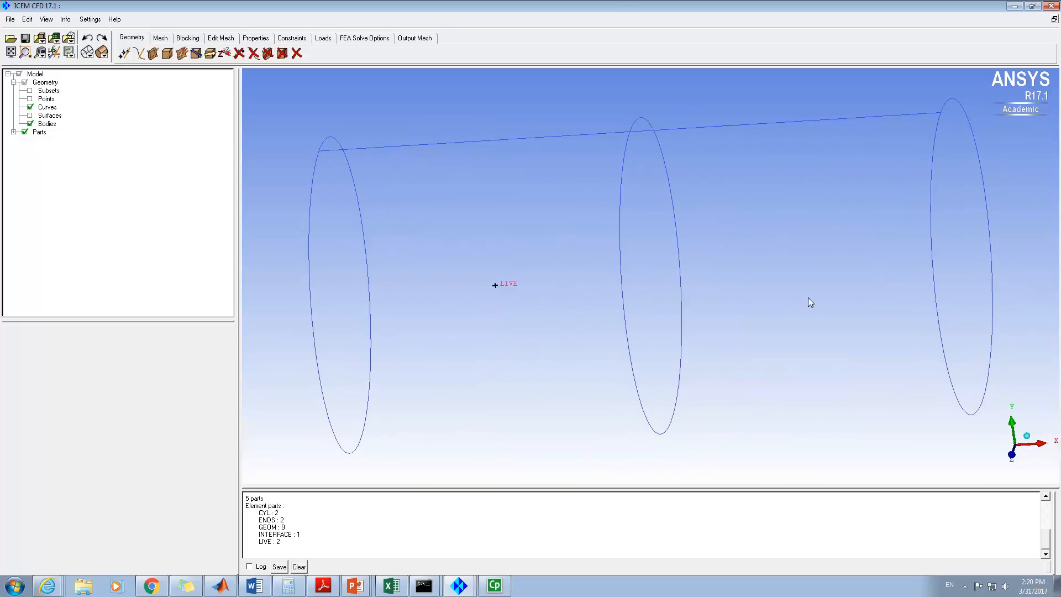
drag(705, 312, 855, 333)
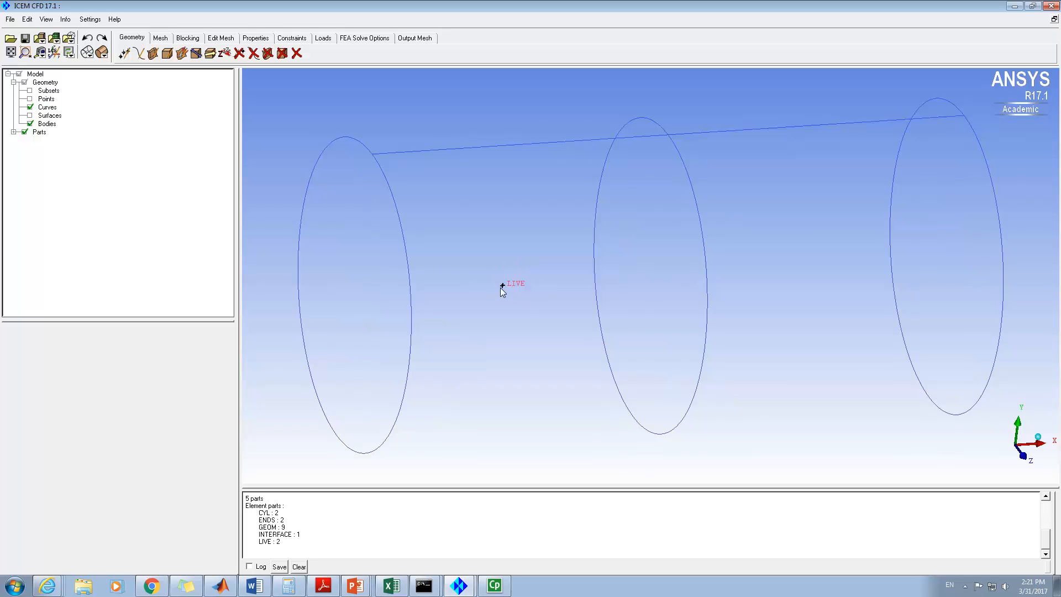
mouse_move(506, 289)
mouse_down()
mouse_move(610, 314)
mouse_move(602, 304)
mouse_move(485, 293)
mouse_up()
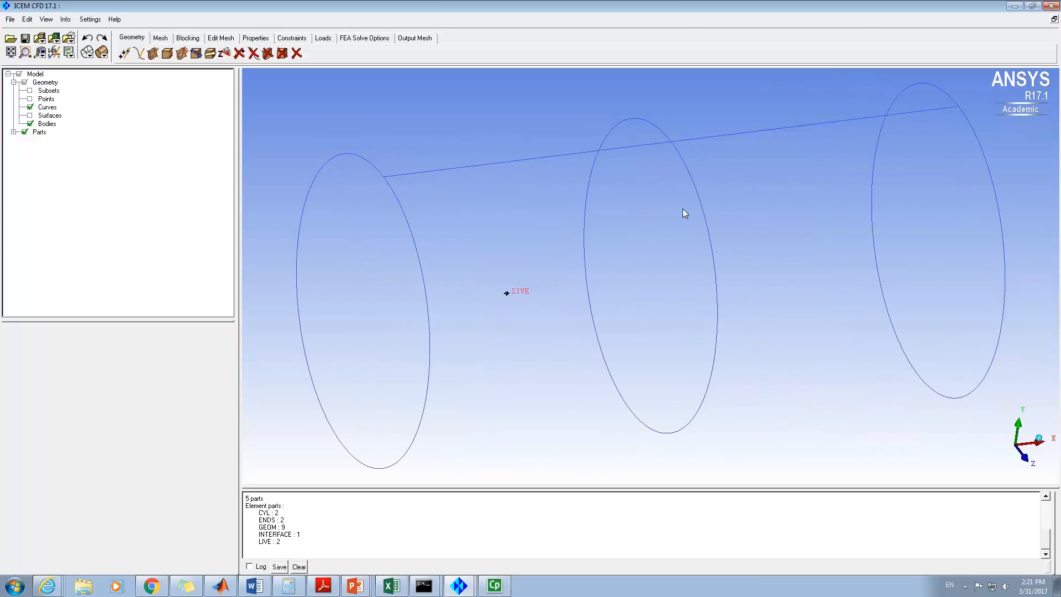
drag(653, 223, 679, 334)
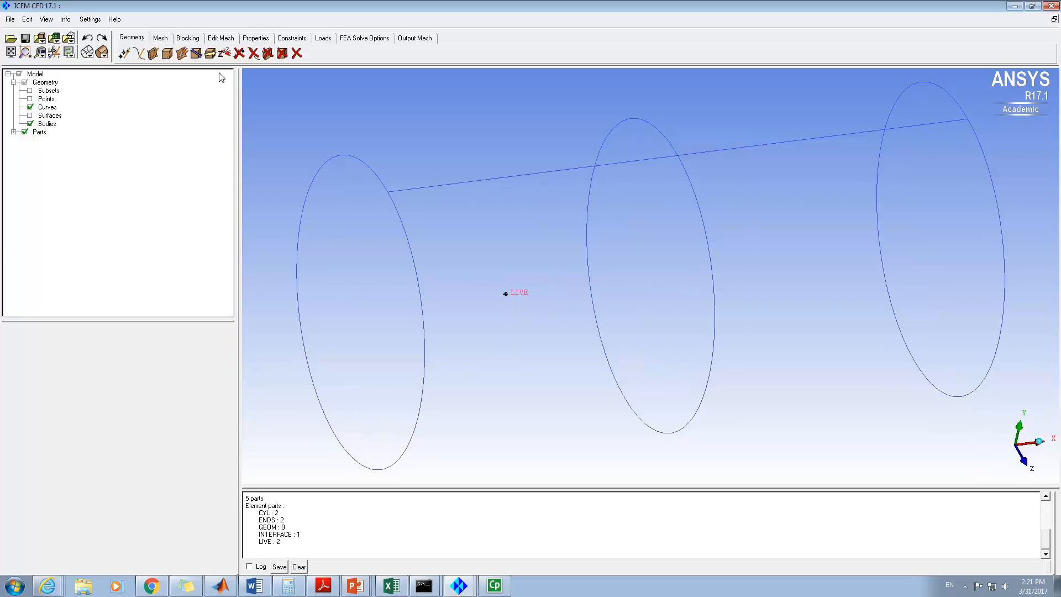
click(188, 37)
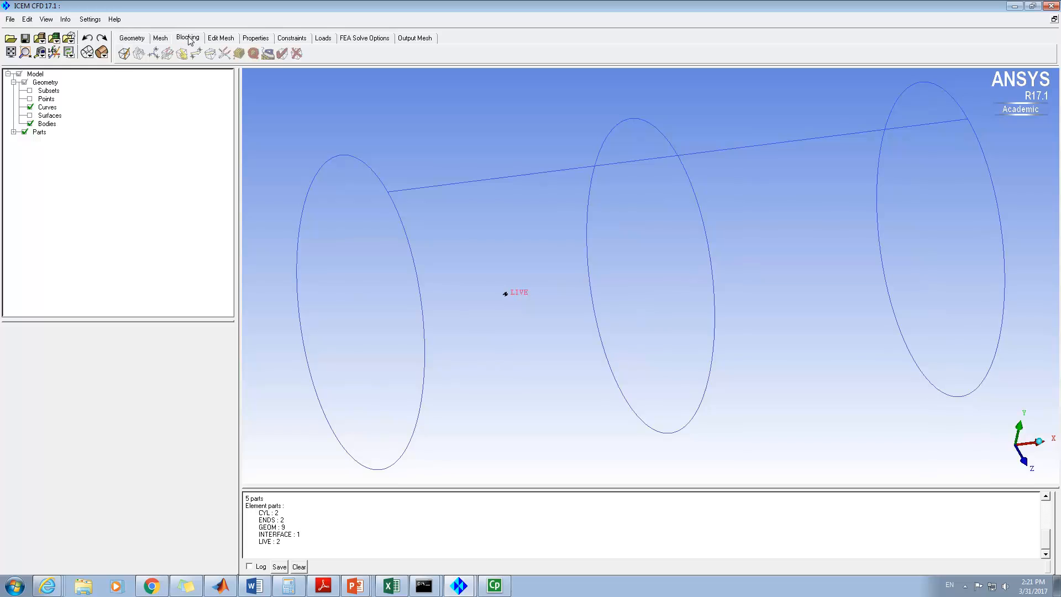
click(156, 38)
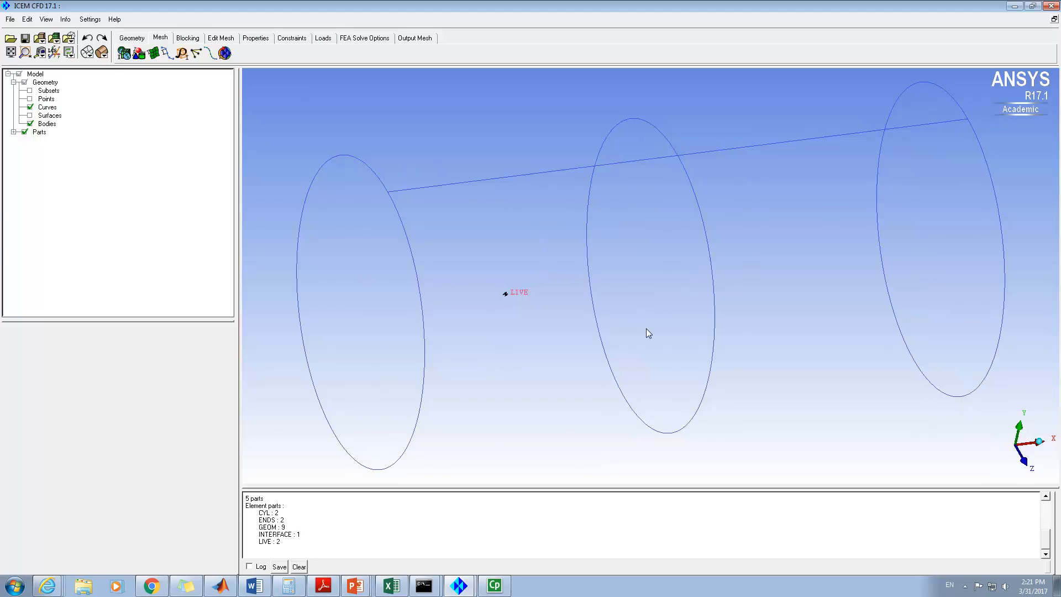
drag(649, 333, 497, 315)
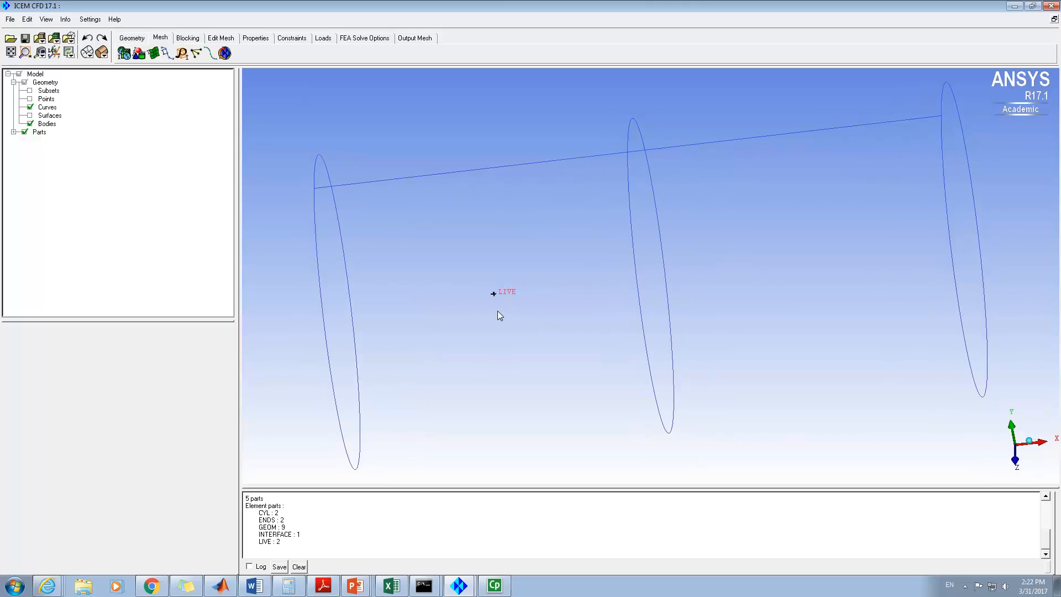
drag(580, 317, 564, 321)
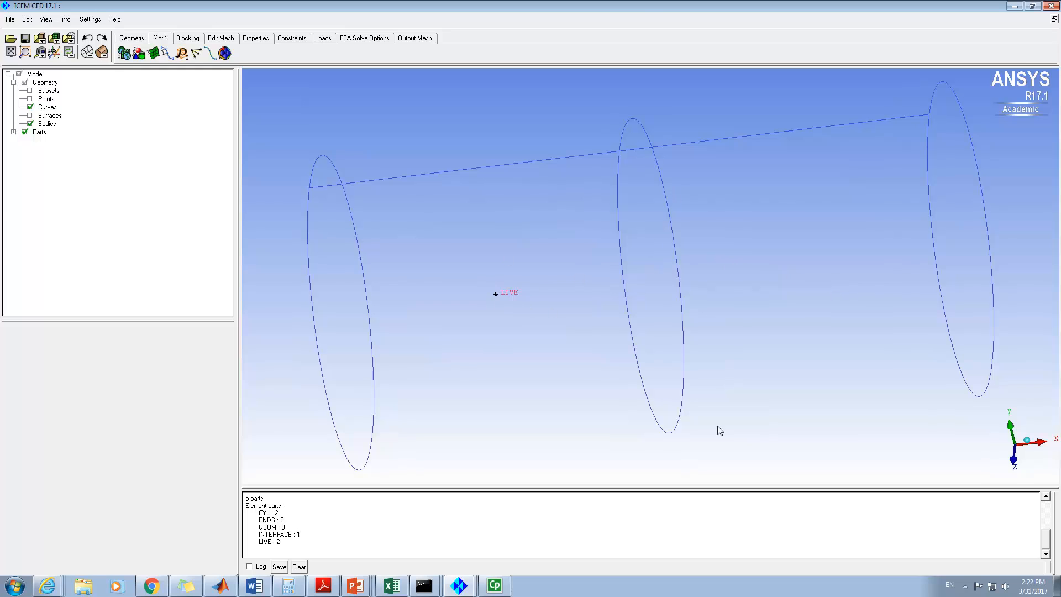
drag(659, 280, 718, 289)
- Set the global maximum element size to 1 and turn on the display of the seed size
click(124, 53)
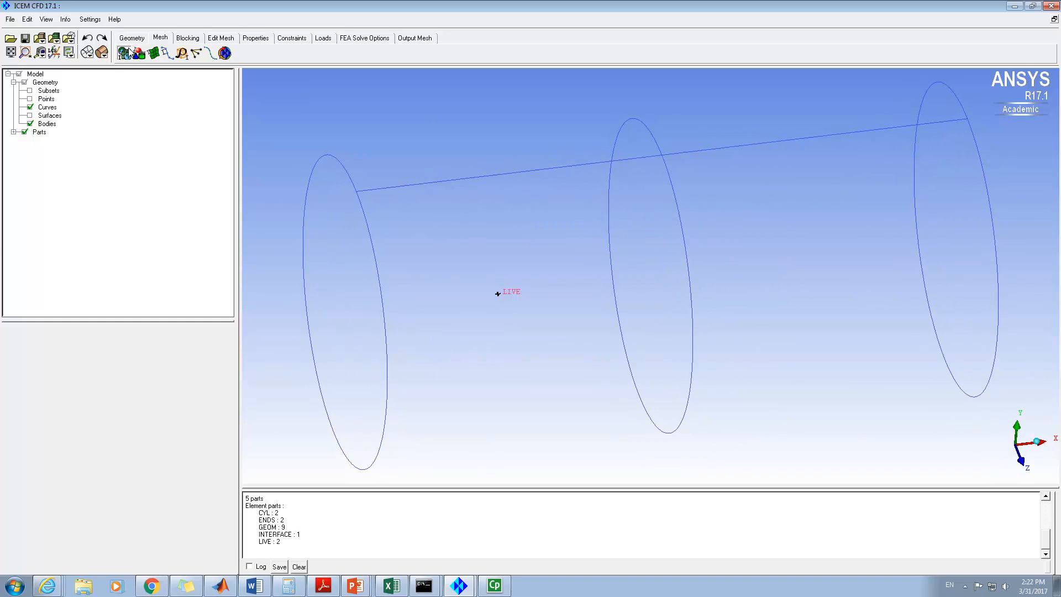
drag(141, 318, 238, 205)
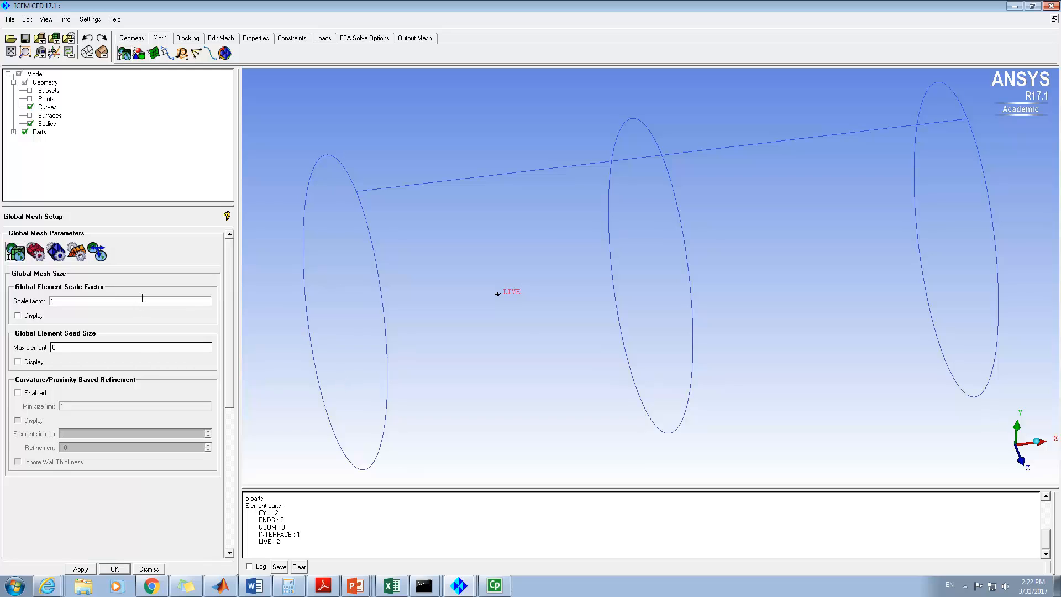
click(61, 347)
key(BackSpace)
text(1)
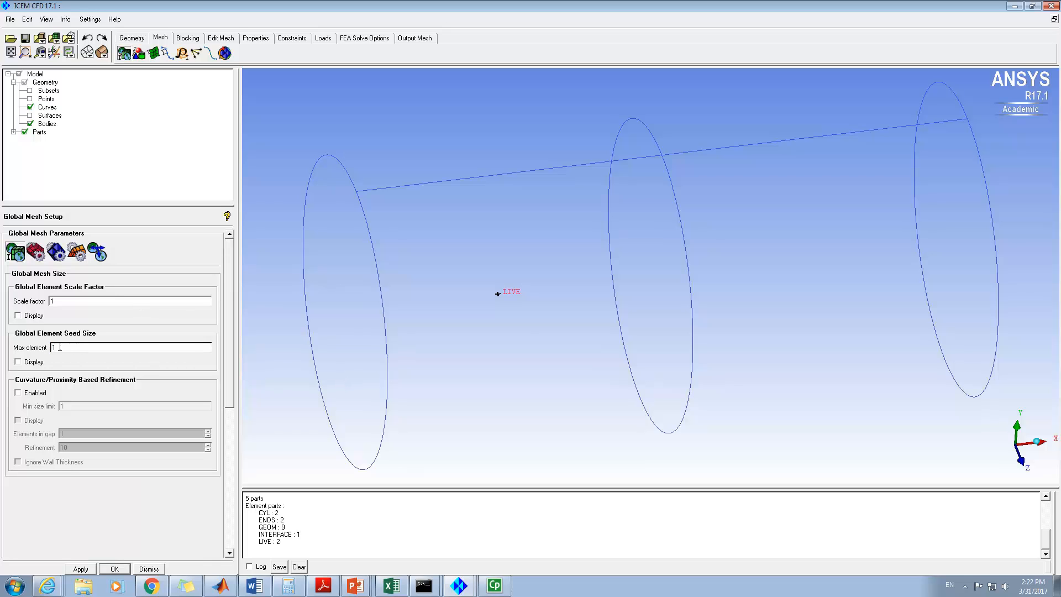
click(17, 362)
drag(394, 335, 454, 311)
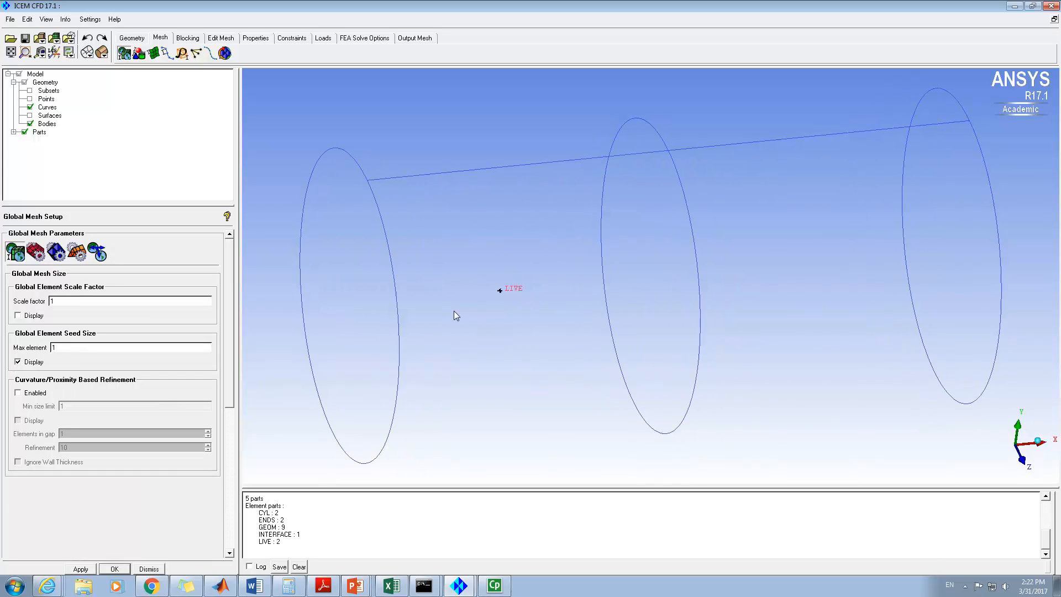
click(114, 569)
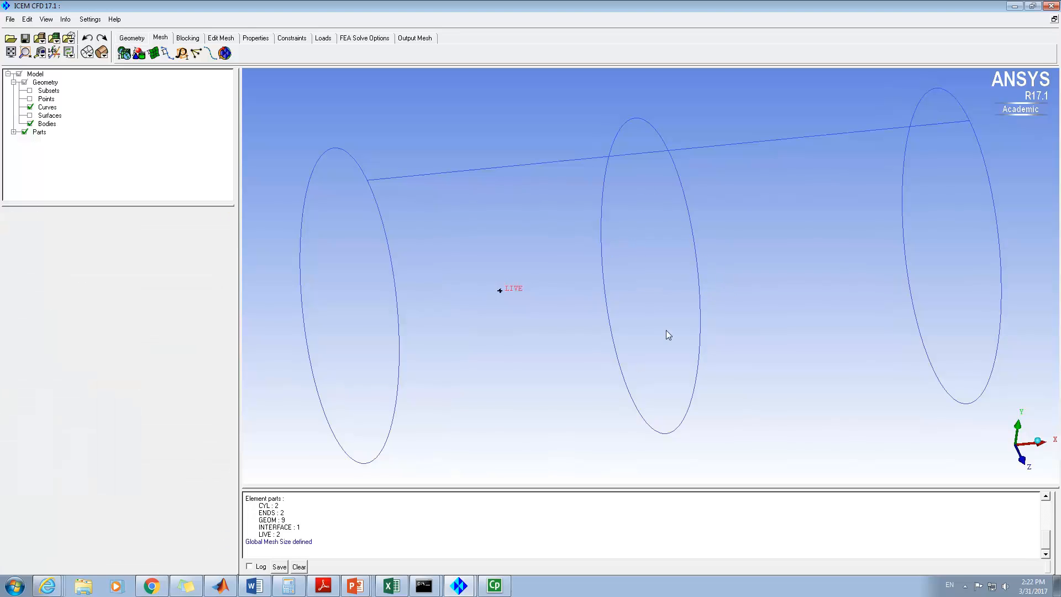
- Set the global maximum element size to 0.1 and display the reference element to judge its size against the cylinder
click(125, 50)
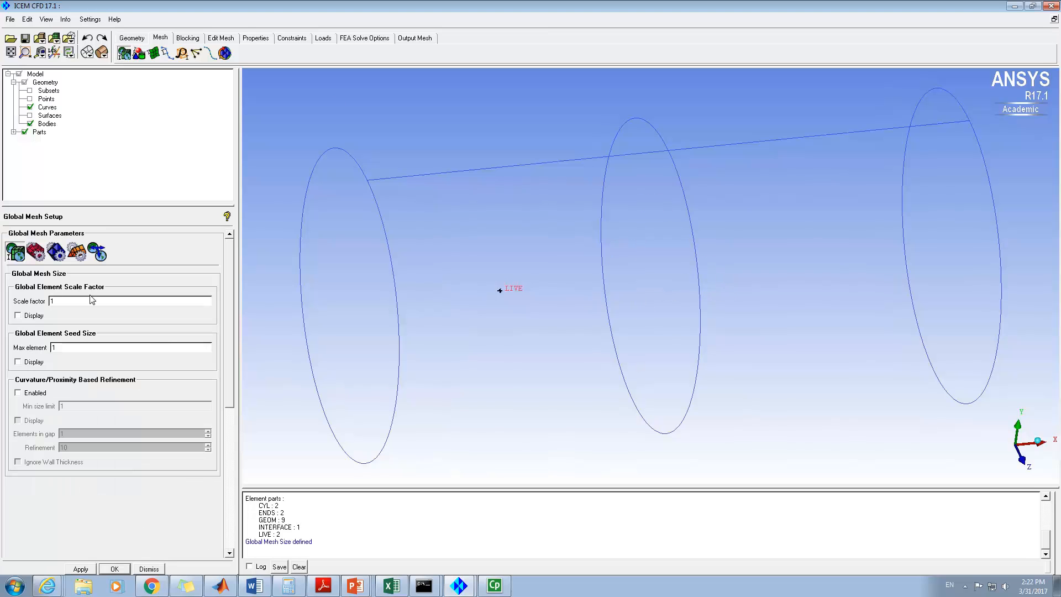
double_click(54, 347)
click(18, 362)
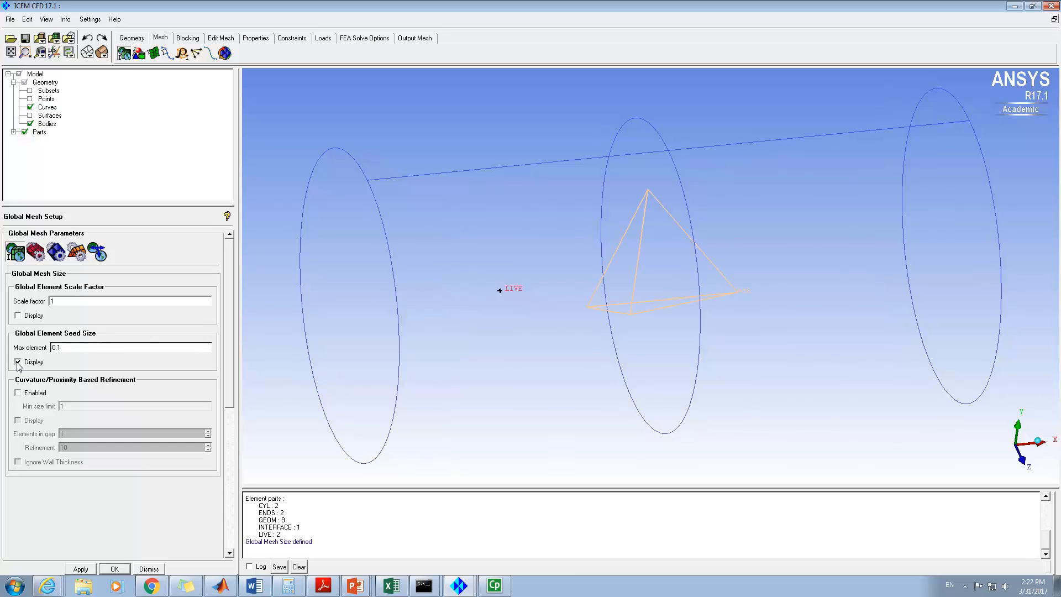
click(116, 568)
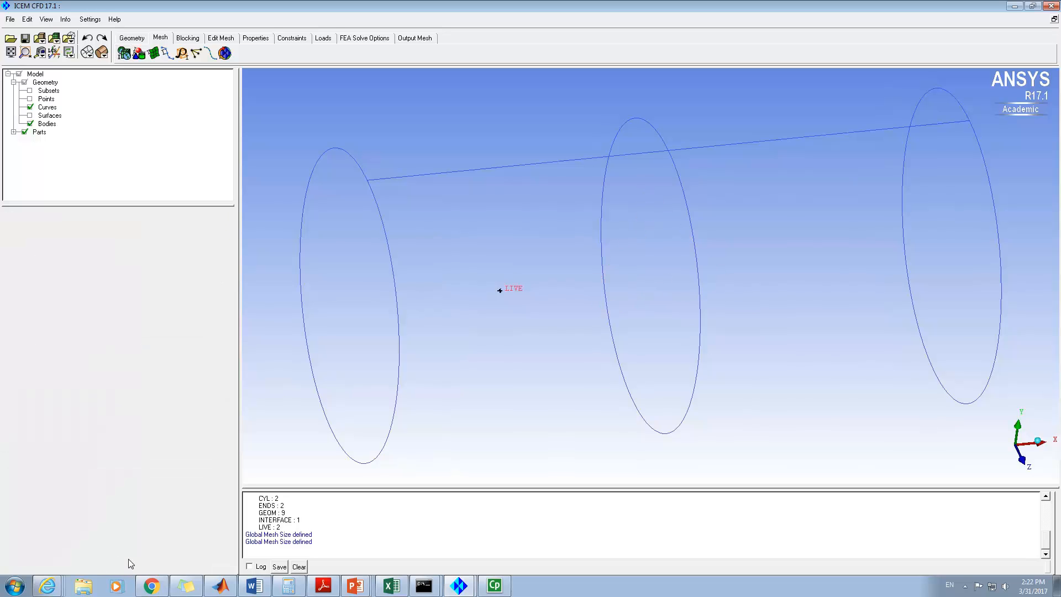
click(123, 51)
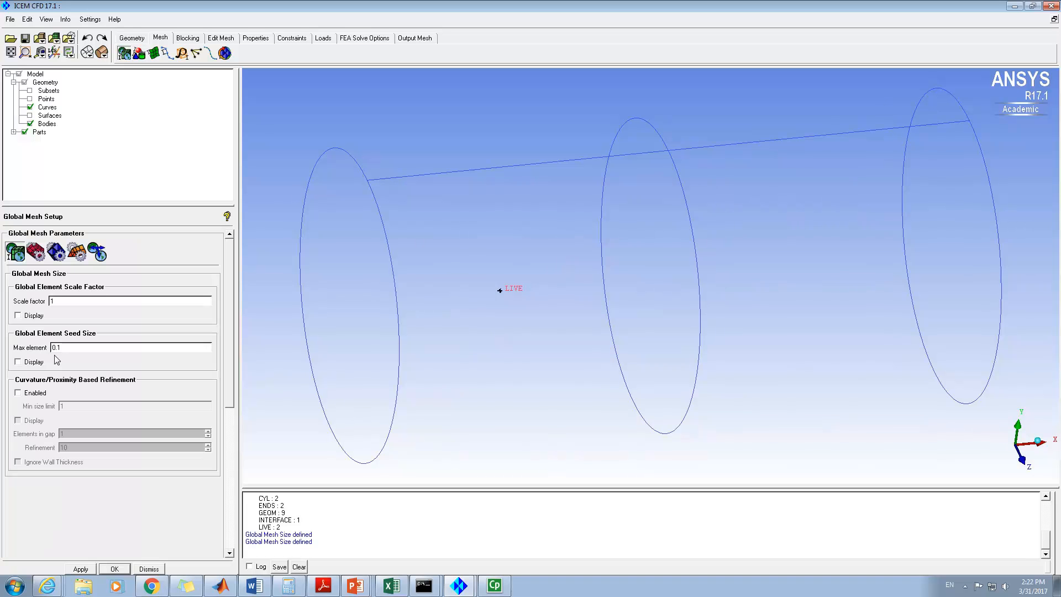
click(18, 362)
mouse_move(675, 277)
mouse_down()
mouse_move(646, 277)
mouse_move(657, 280)
mouse_up()
click(83, 567)
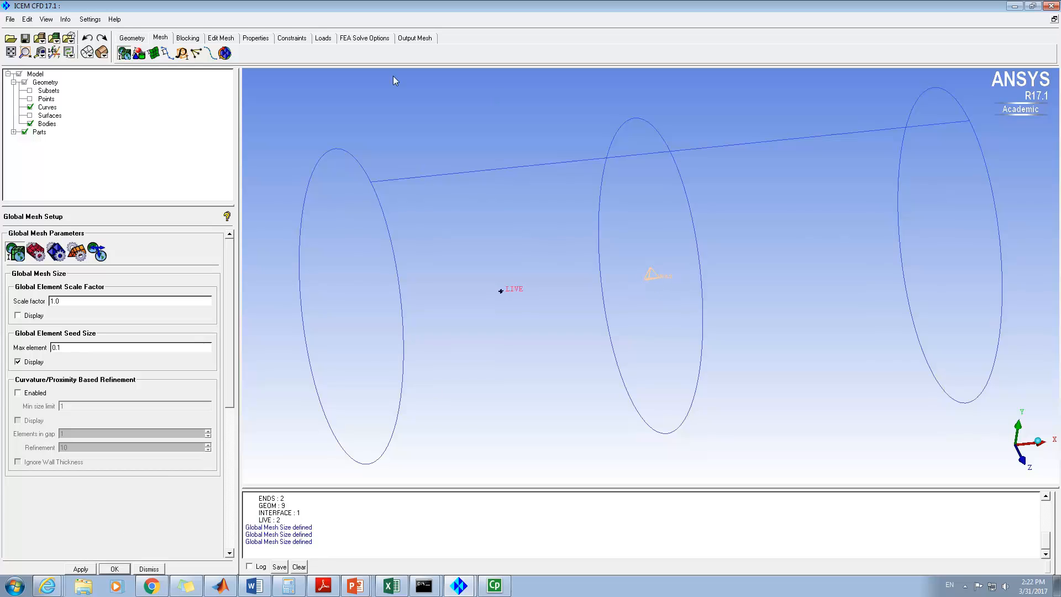
- Compute a Tetra/Mixed volume mesh for all geometry with the Robust (Octree) method and inspect the cylinder mesh from several angles
click(224, 53)
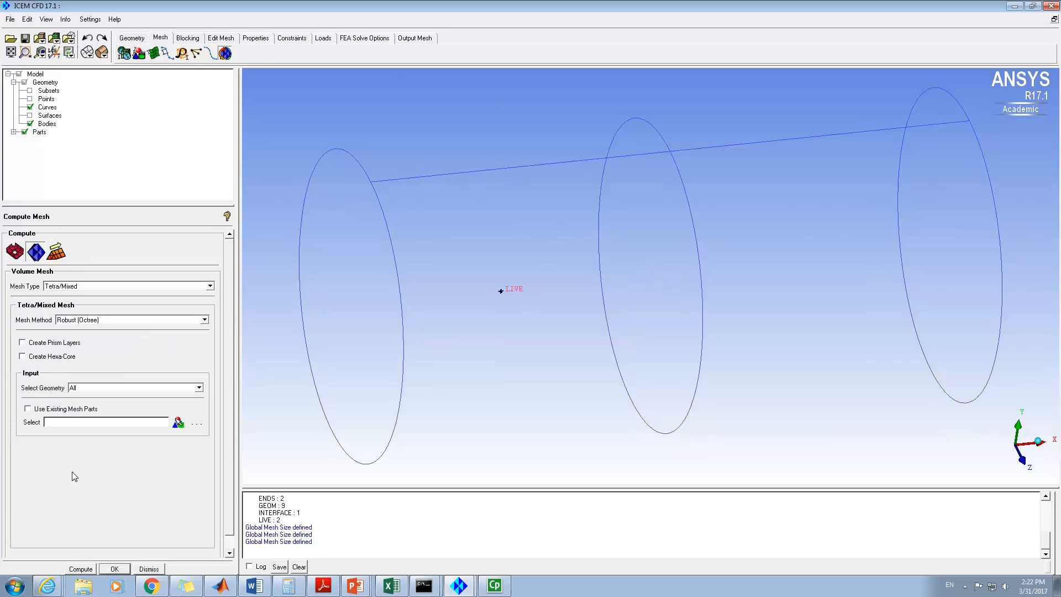
click(81, 569)
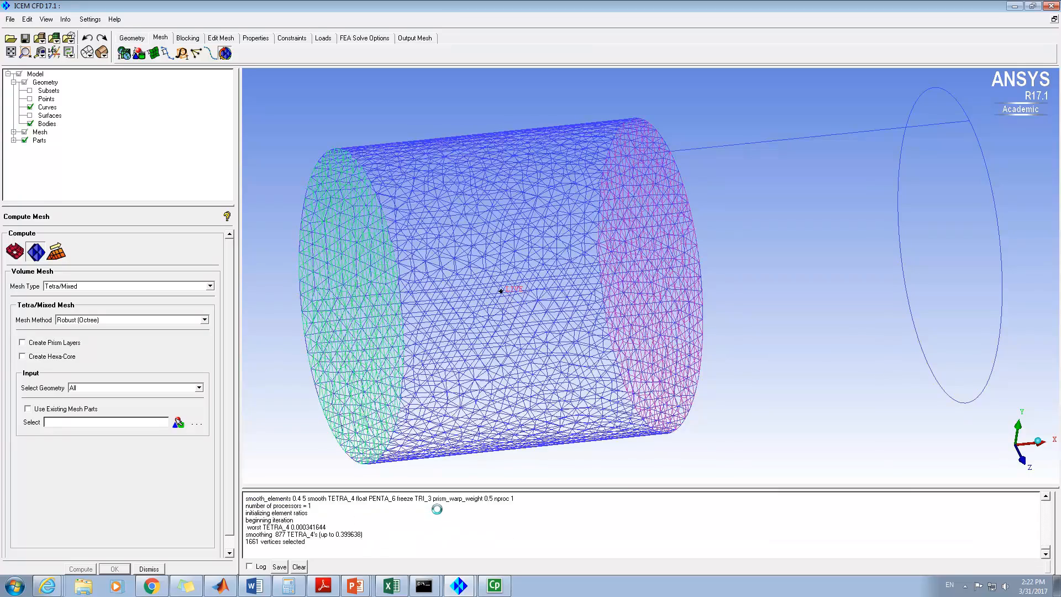
drag(478, 289, 746, 308)
drag(426, 311, 607, 315)
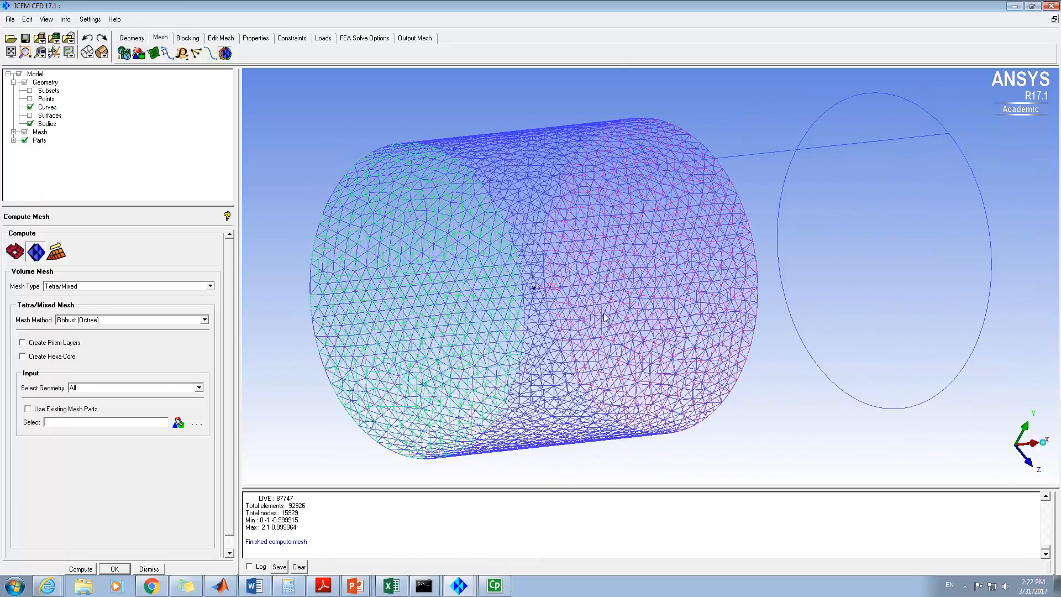
drag(697, 309, 870, 358)
drag(661, 327, 573, 325)
drag(706, 307, 488, 315)
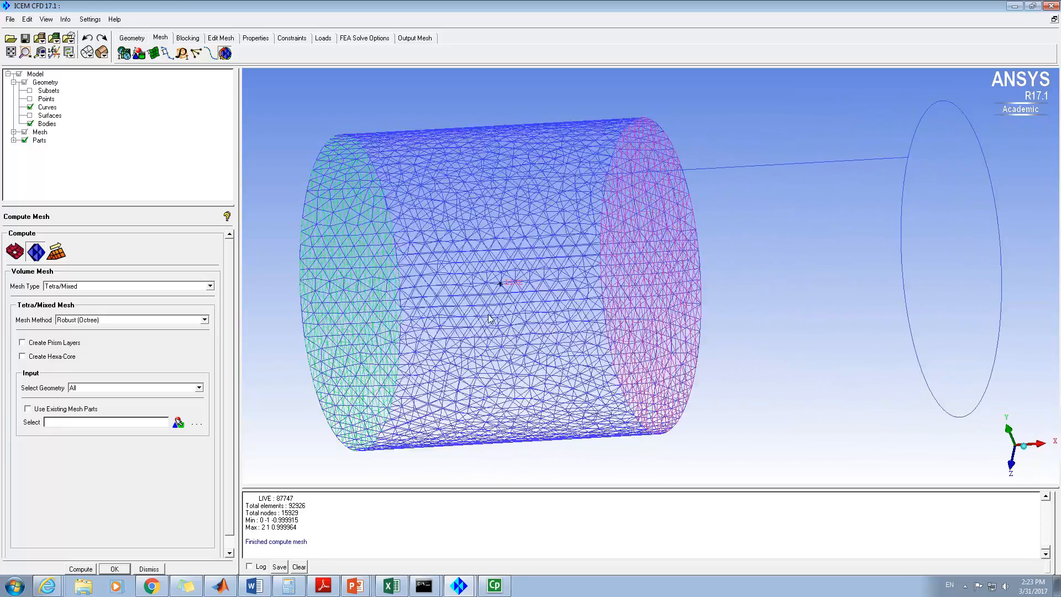
- Examine the tetrahedral mesh up to the interface and the unmeshed half of the cylinder from several angles
drag(614, 320, 866, 330)
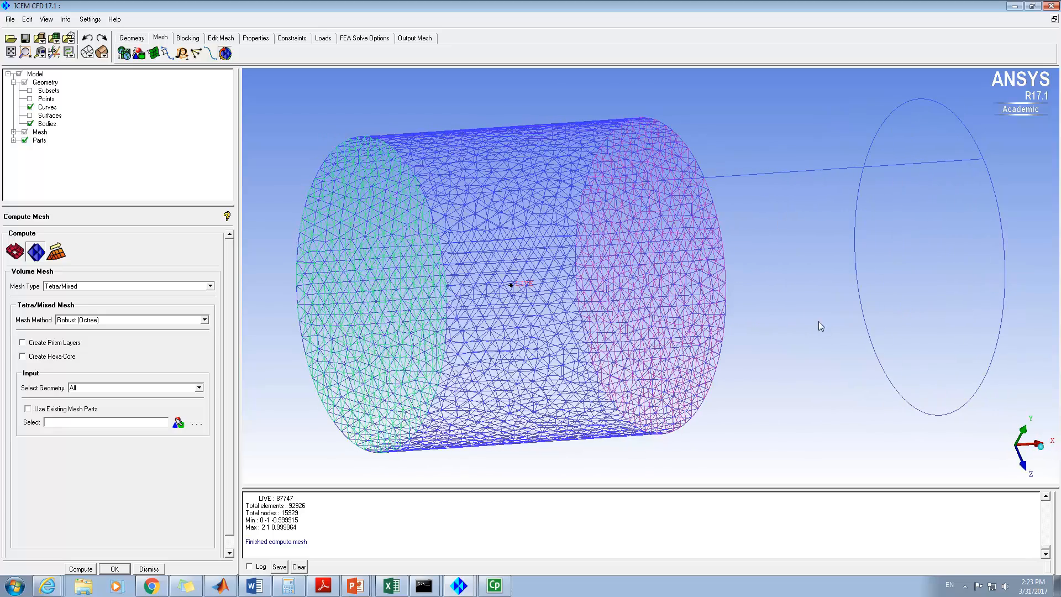
middle_drag(670, 304, 571, 303)
drag(608, 304, 345, 318)
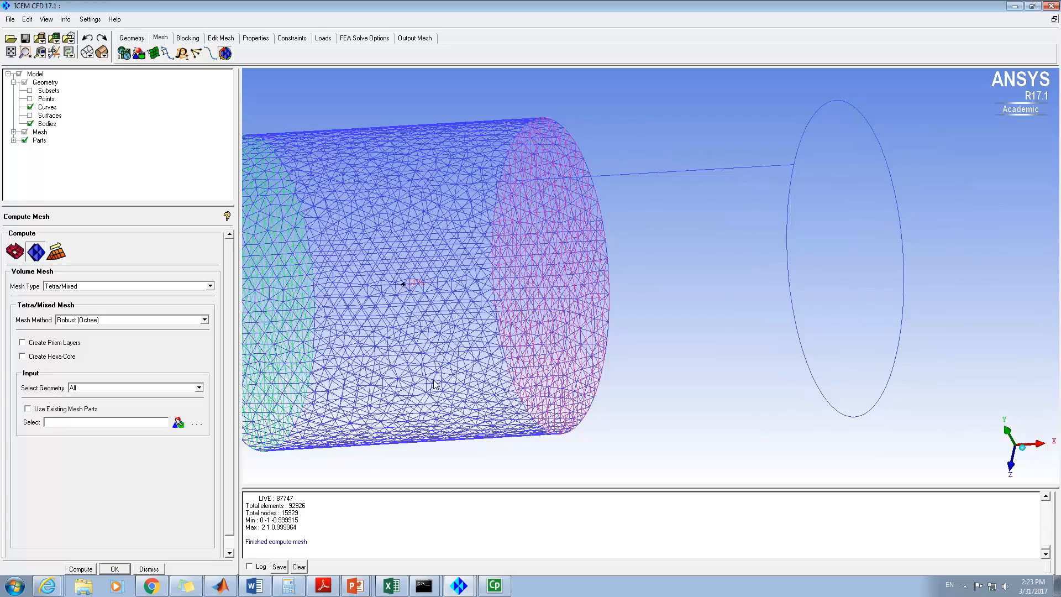
drag(463, 305, 641, 359)
- Initialize a 3D bounding box block in part LIVE around the cylinder surface of the unmeshed half, with the surfaces displayed for selection
click(187, 37)
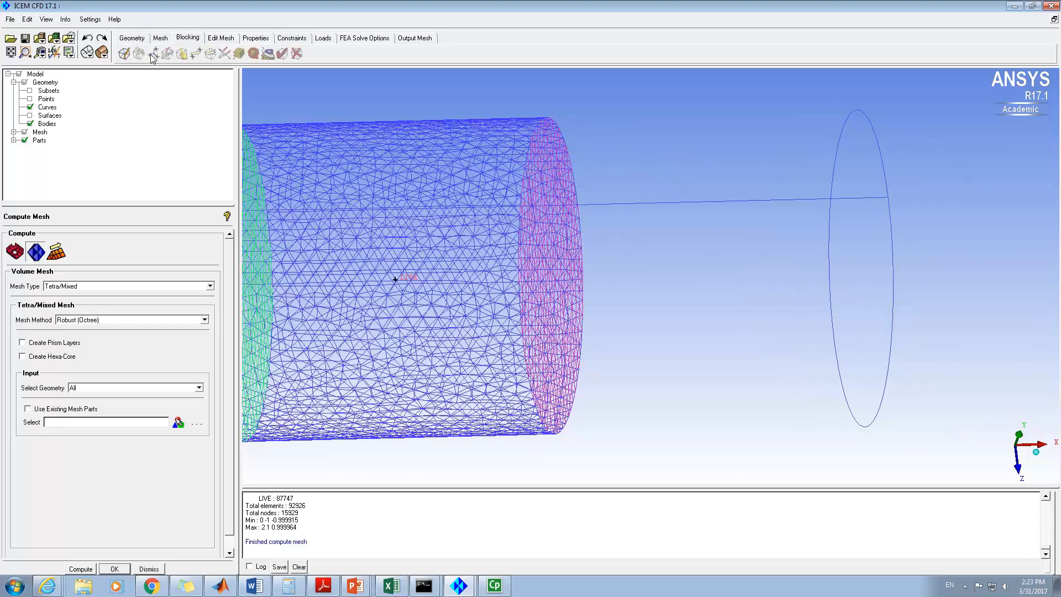
click(124, 53)
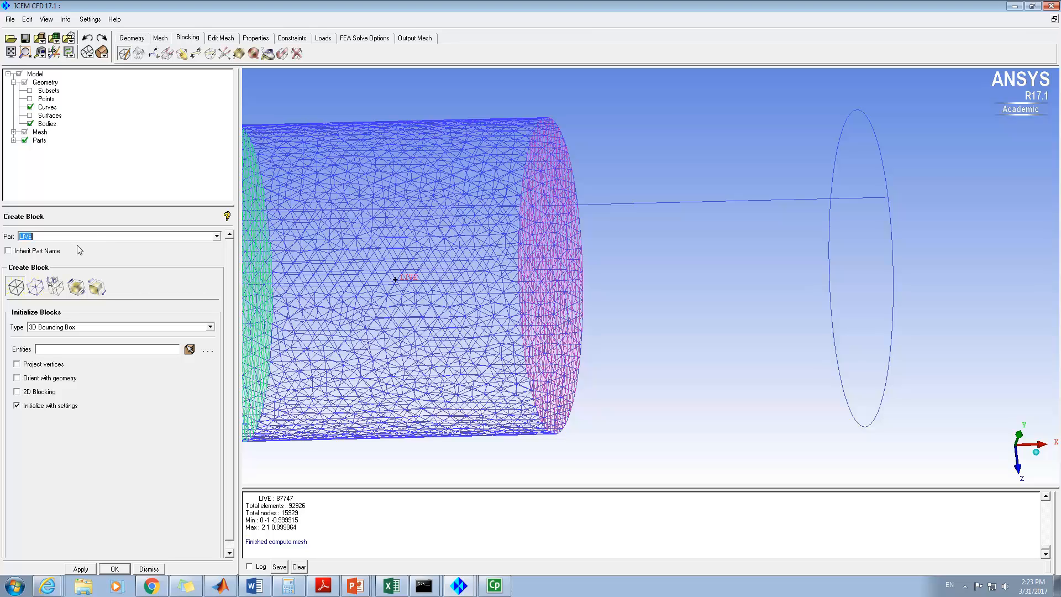
click(66, 234)
click(13, 139)
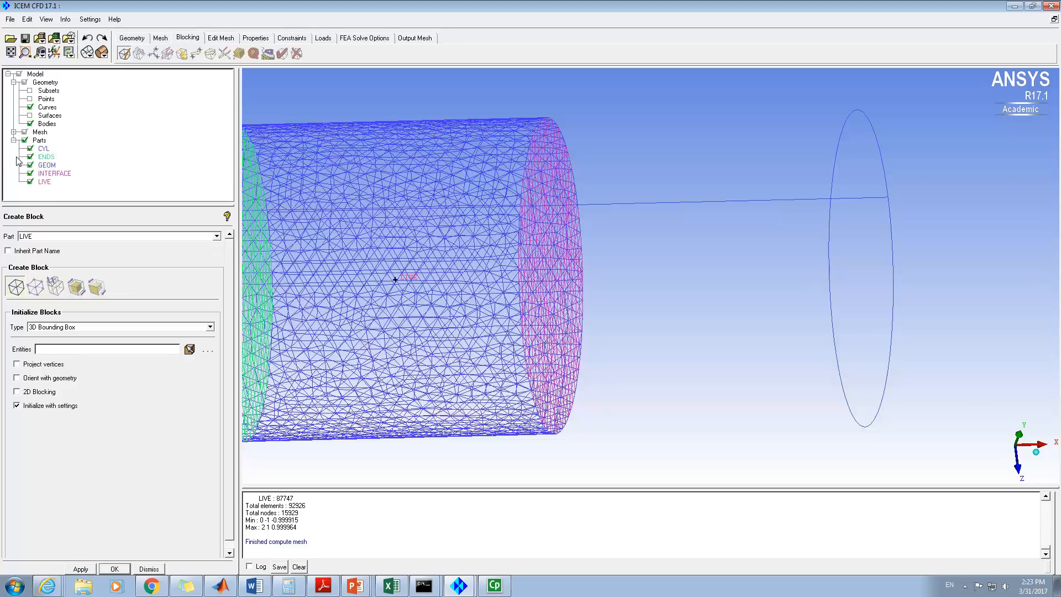
drag(343, 283, 415, 276)
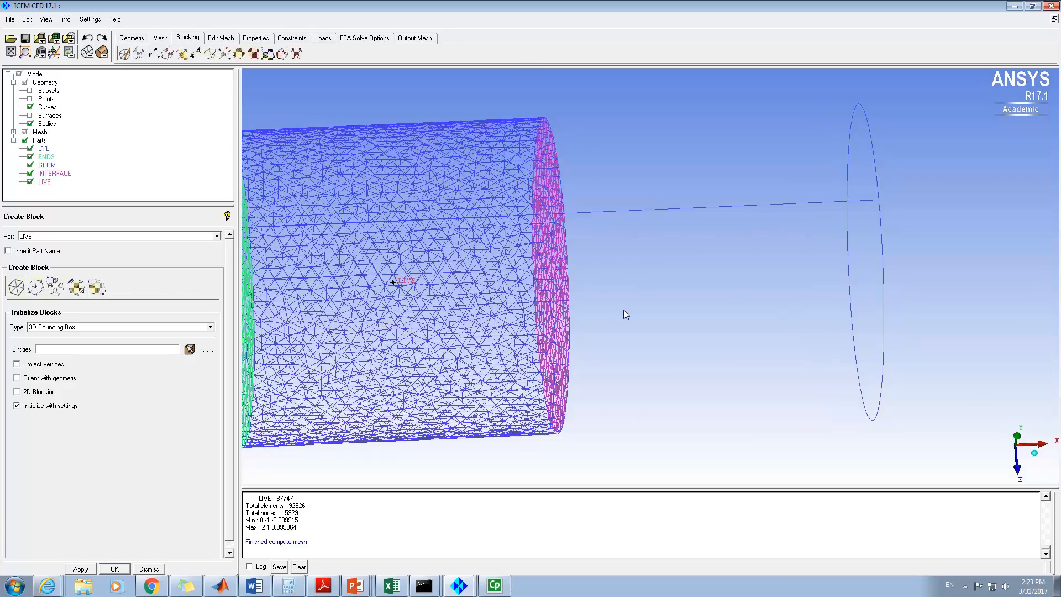
drag(694, 299, 589, 299)
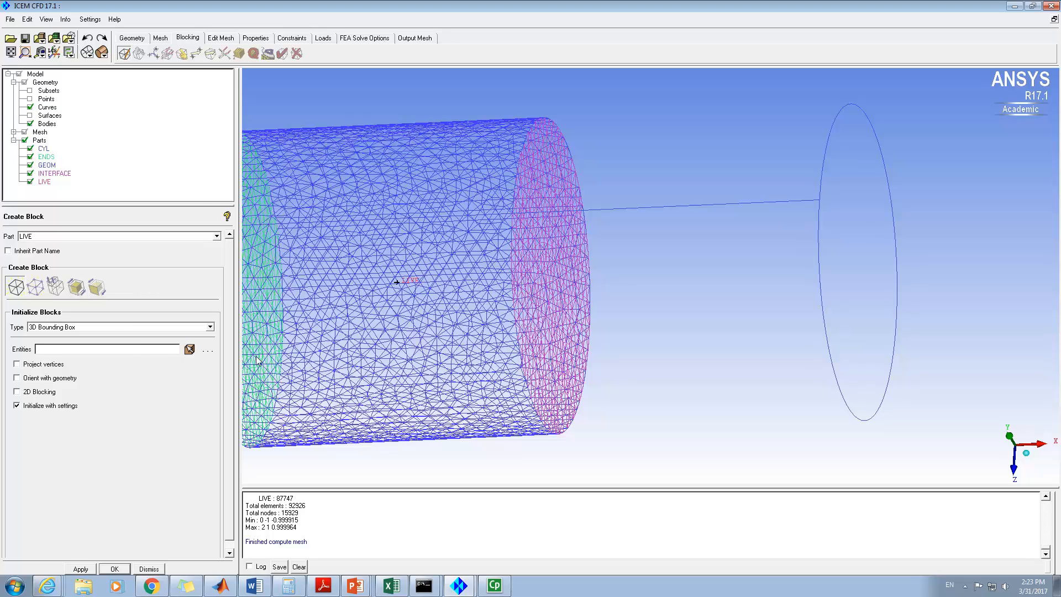
click(30, 115)
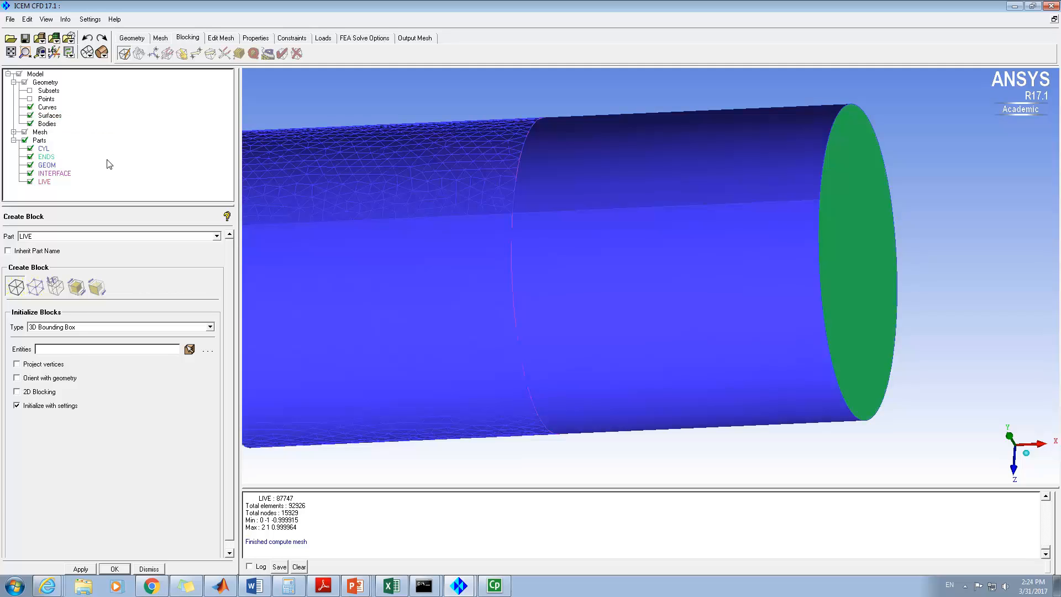
click(189, 349)
click(655, 293)
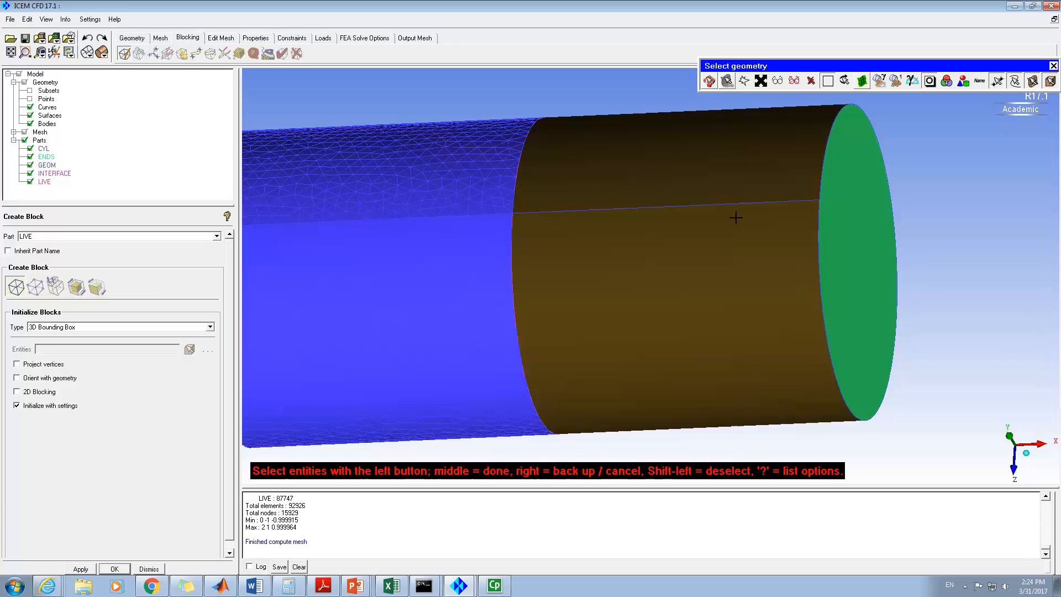
middle_click(941, 255)
middle_click(939, 259)
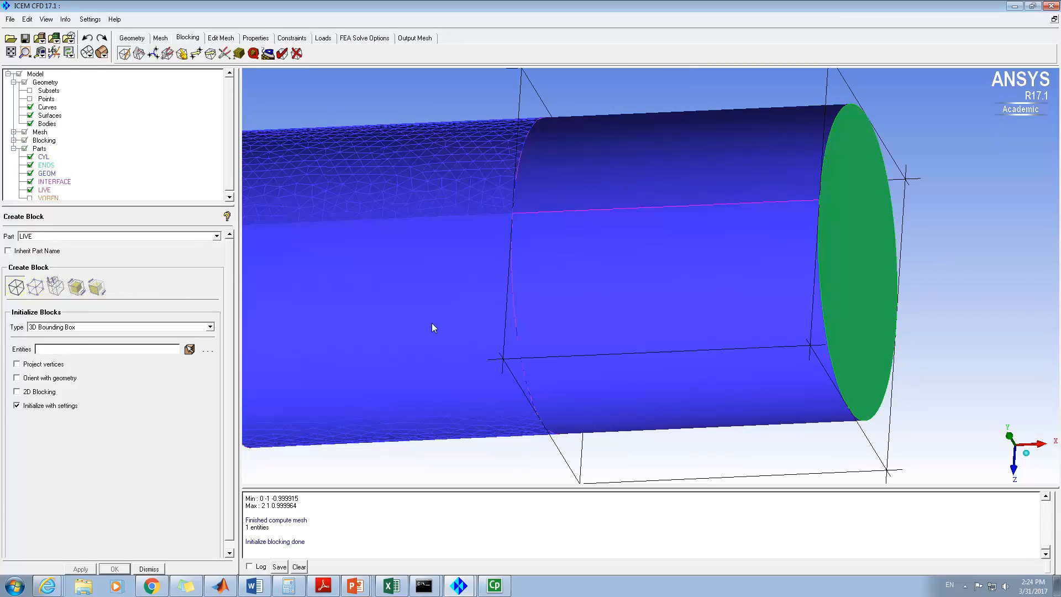
middle_click(986, 285)
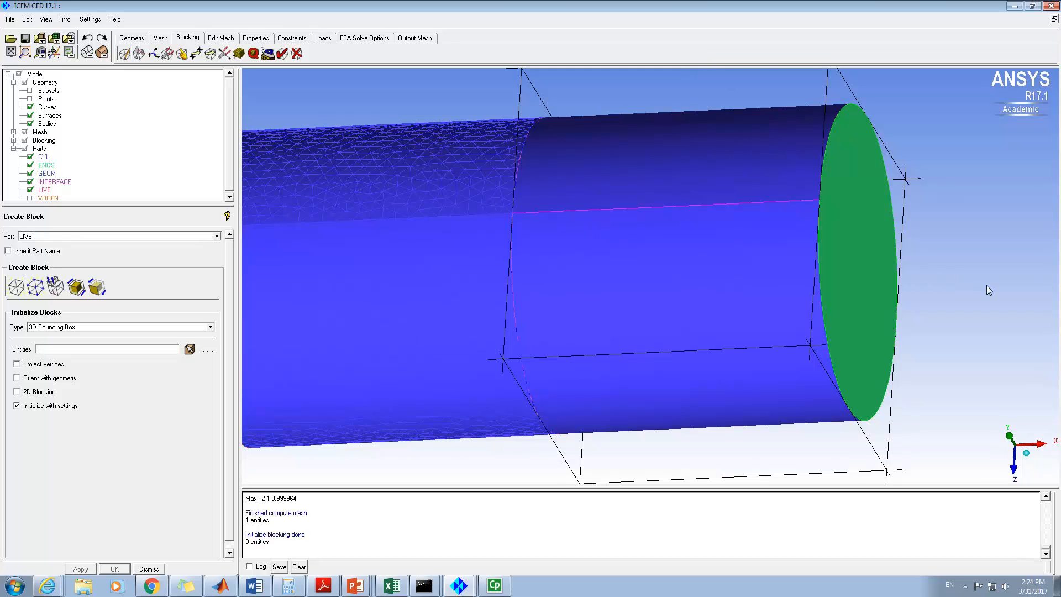
- Hide the surfaces and inspect the bounding block around the unmeshed half of the cylinder
drag(933, 284, 705, 276)
drag(788, 250, 731, 361)
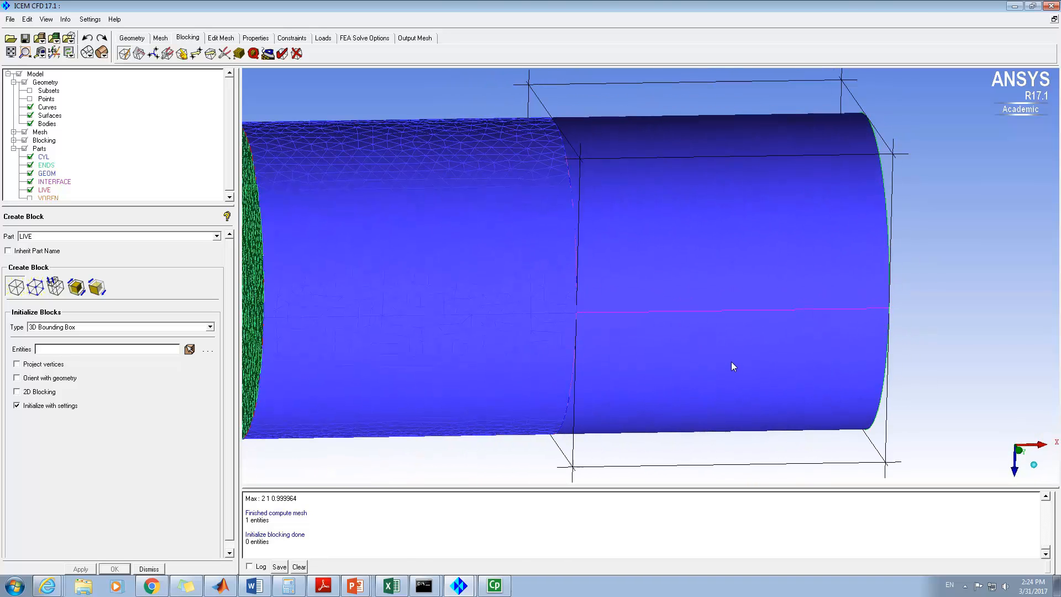
click(30, 115)
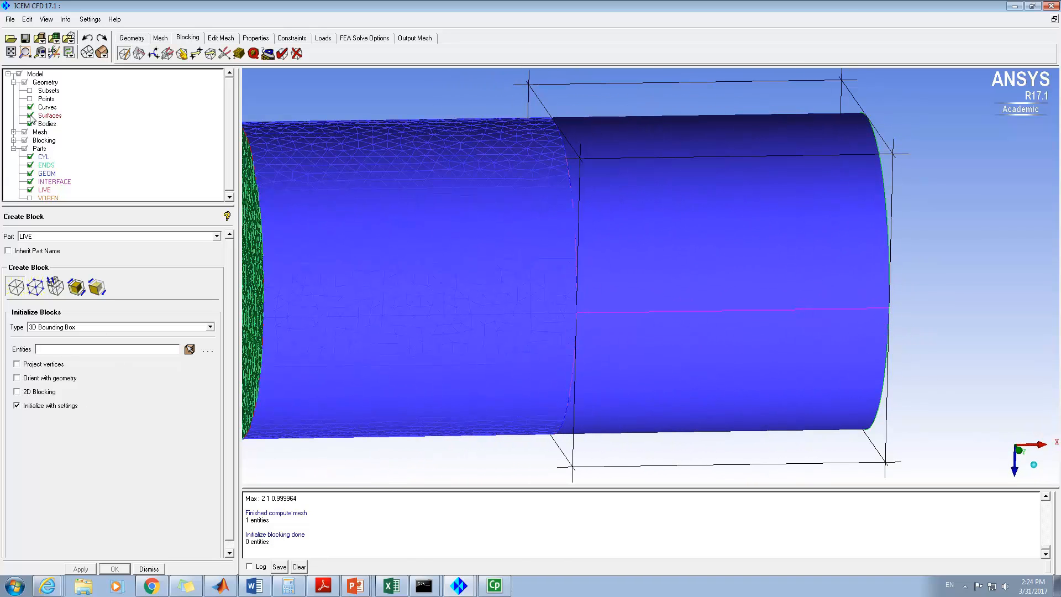
drag(555, 299, 678, 274)
middle_drag(664, 236, 626, 258)
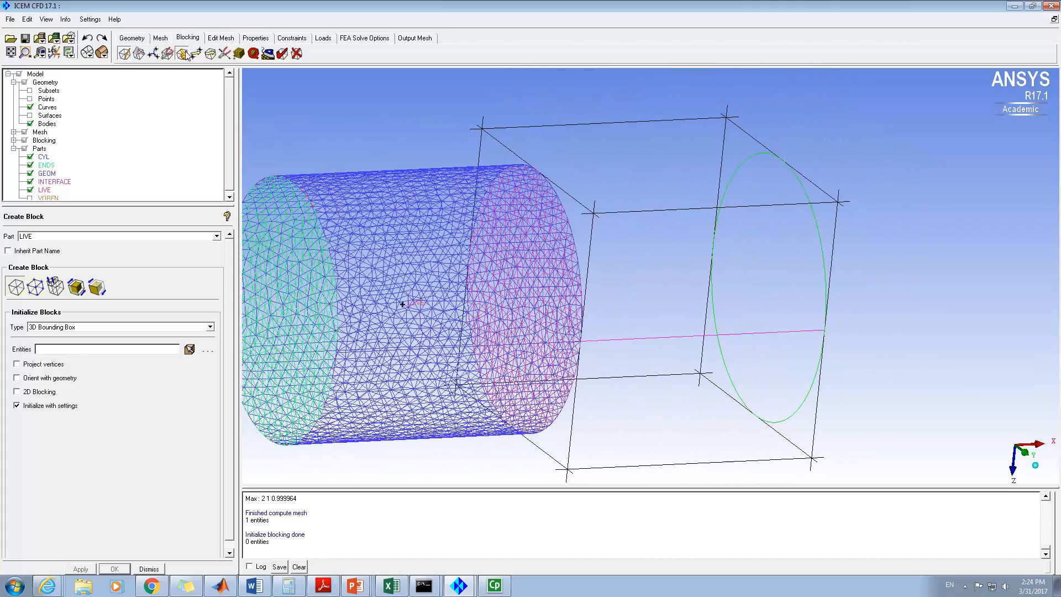
- Associate the block's four edges at the interface with the interface circle, projecting the vertices
click(181, 53)
click(36, 252)
click(519, 156)
click(587, 262)
click(537, 445)
click(476, 152)
middle_click(476, 152)
click(564, 208)
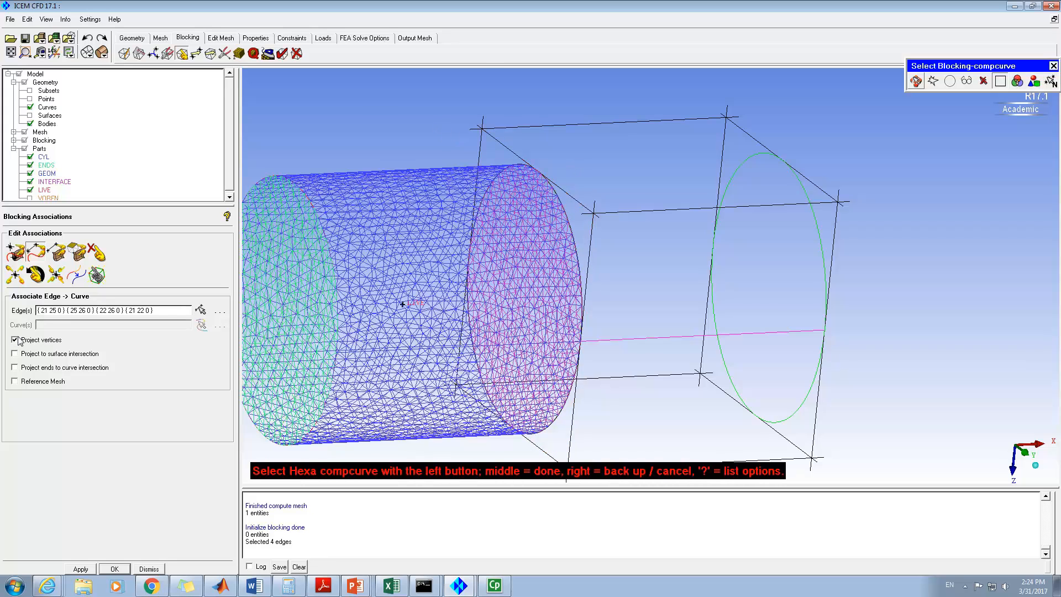
middle_click(414, 124)
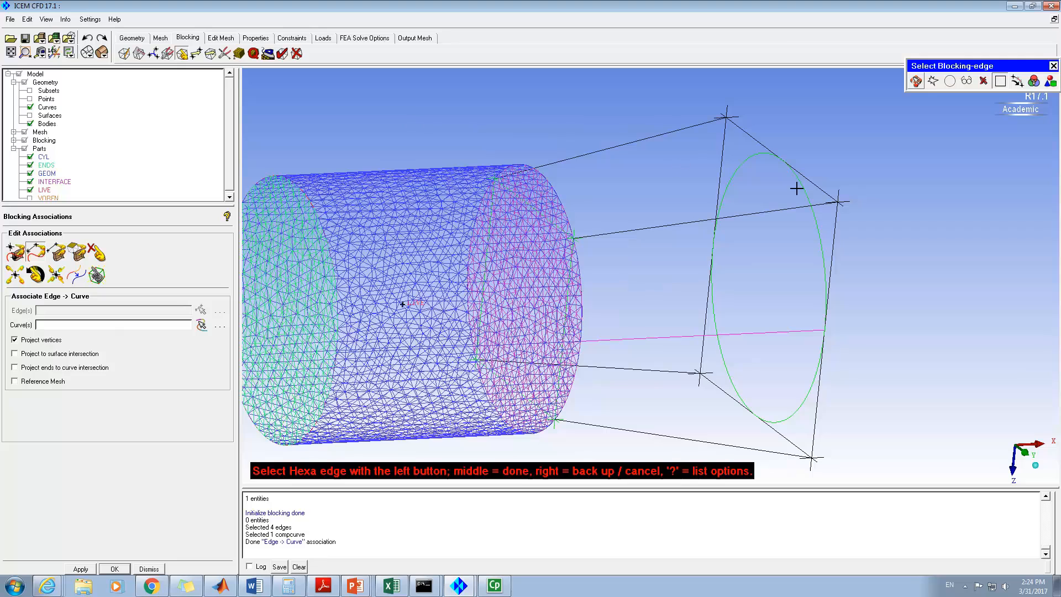
- Associate the block's four edges at the far end with the cylinder's end circle, projecting the vertices
click(755, 142)
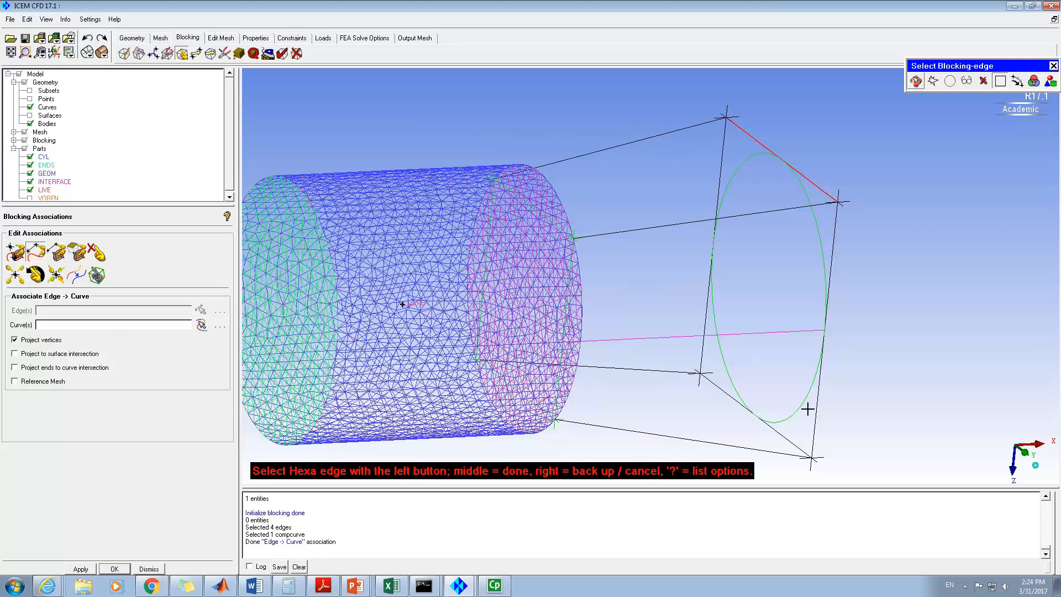
click(832, 297)
click(728, 396)
middle_click(950, 246)
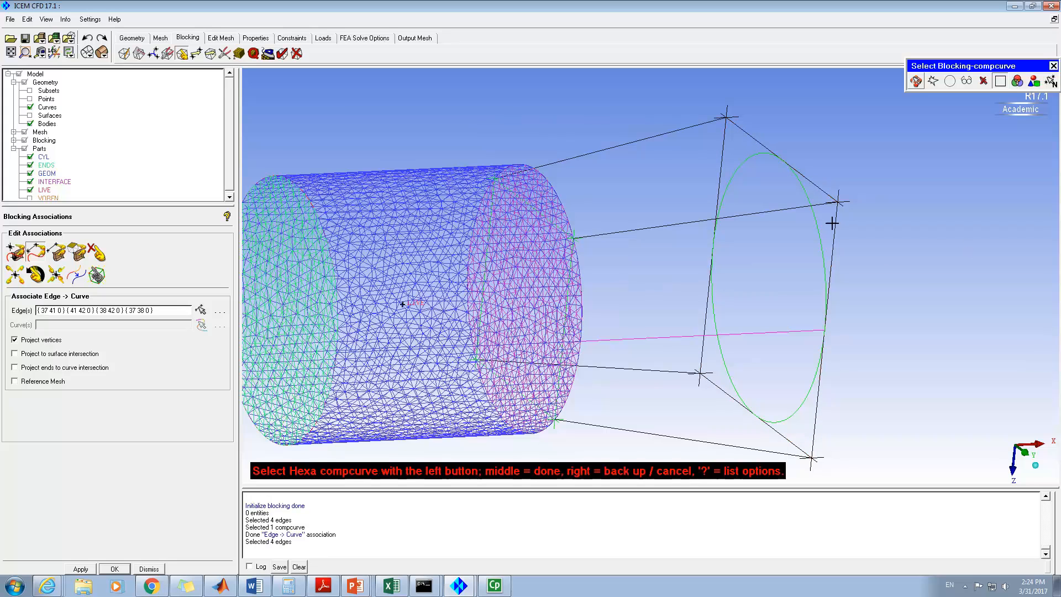
click(818, 230)
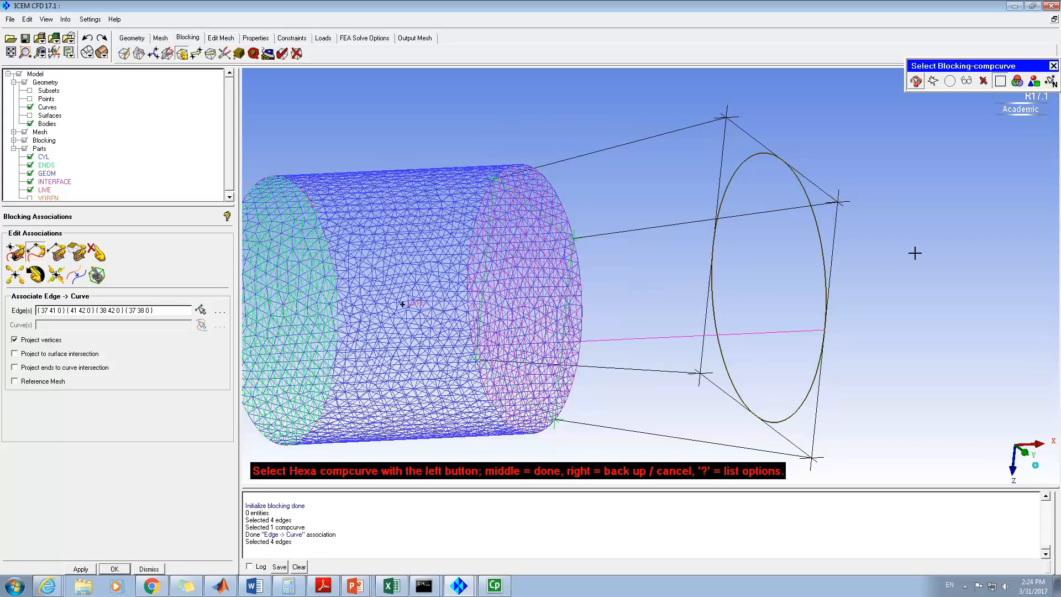
middle_click(914, 253)
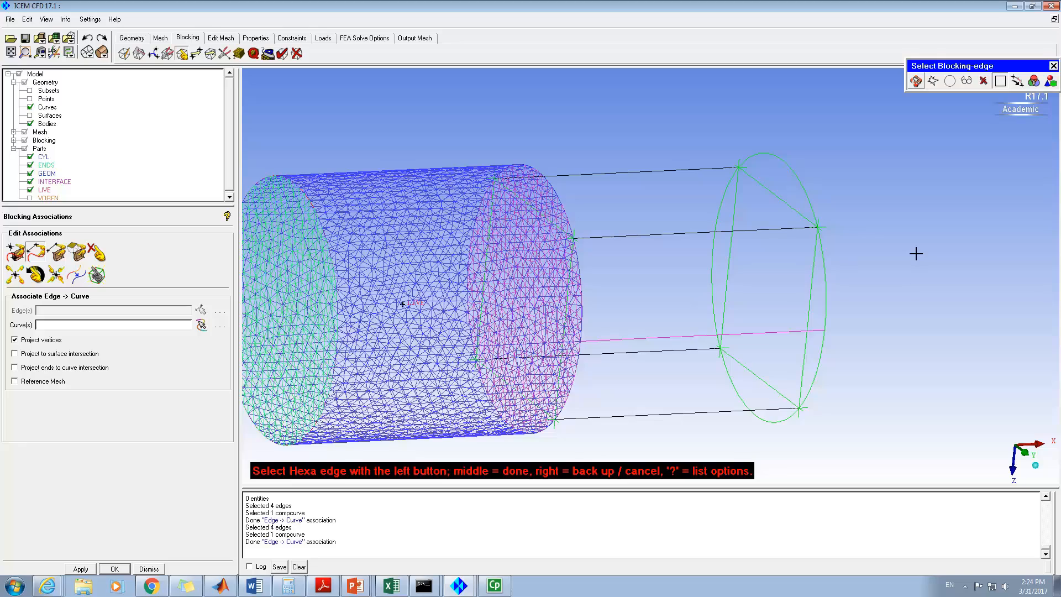
middle_click(915, 254)
drag(909, 260, 351, 155)
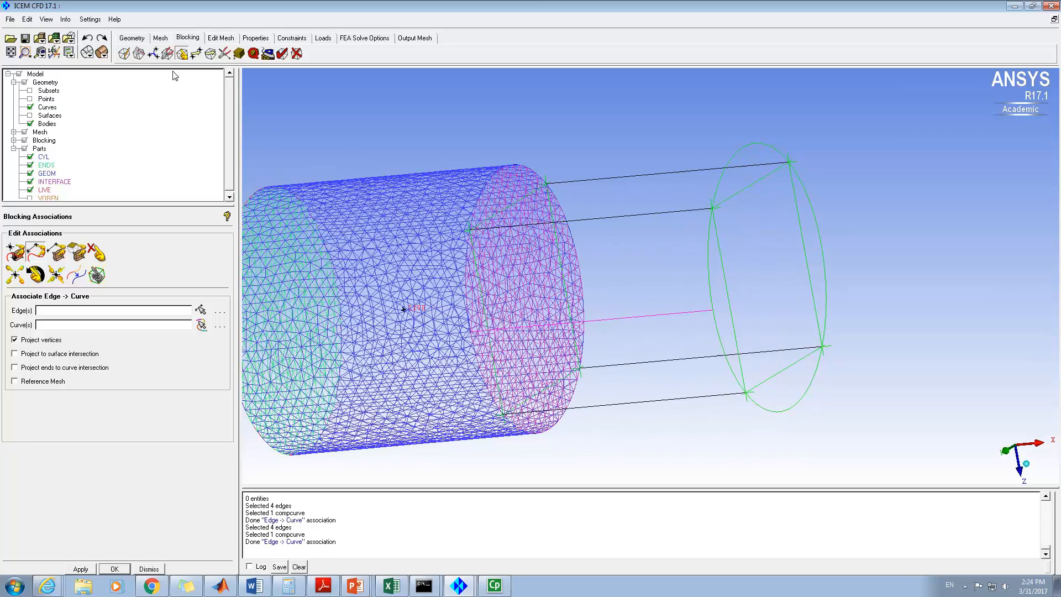
- Recalculate the block's mesh sizes with the Update All method, then recompute and display the pre-mesh
click(239, 53)
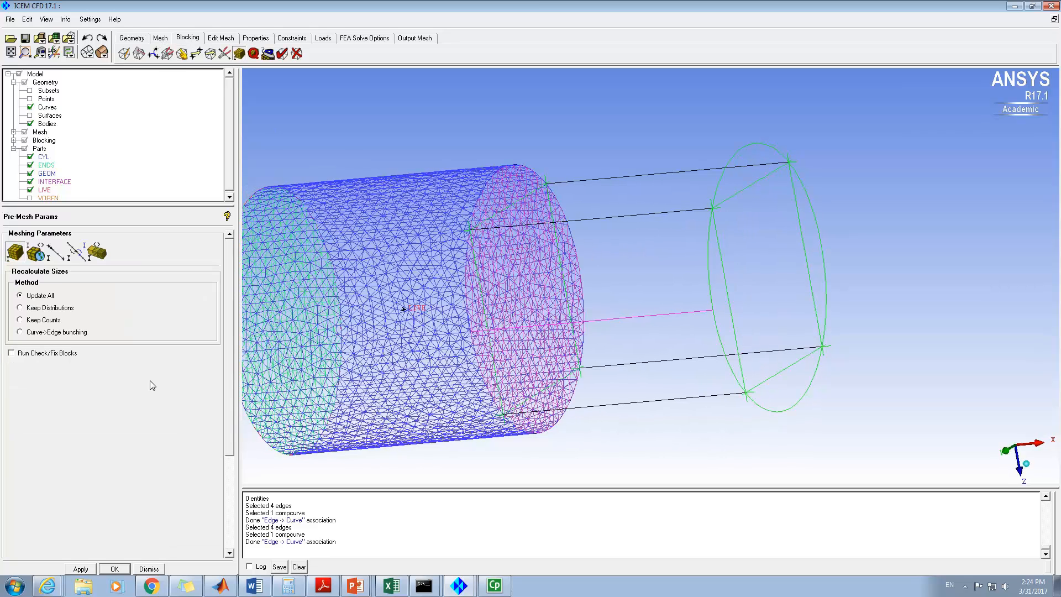
click(80, 568)
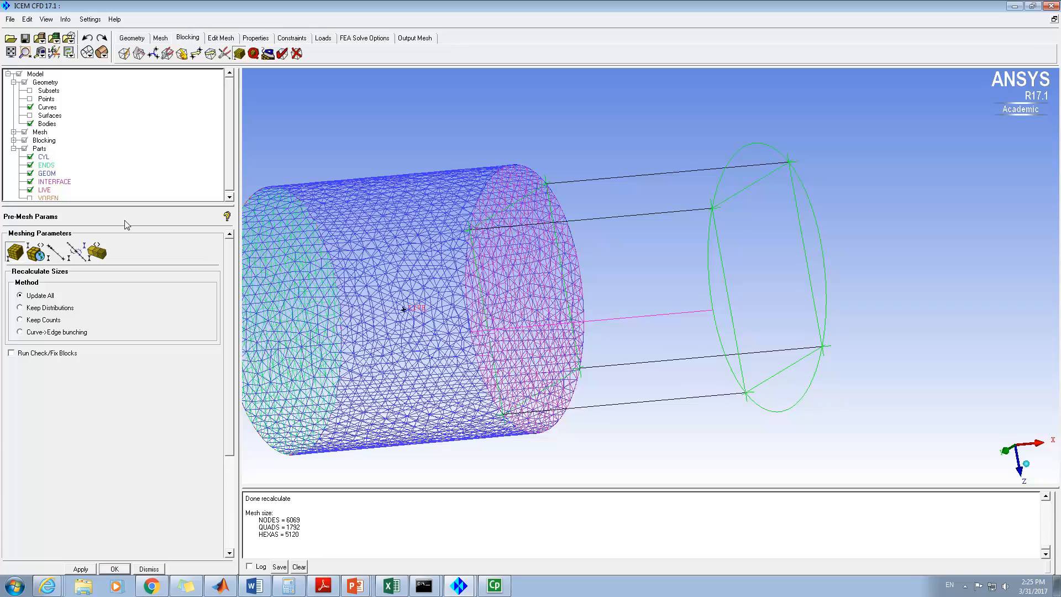
click(14, 140)
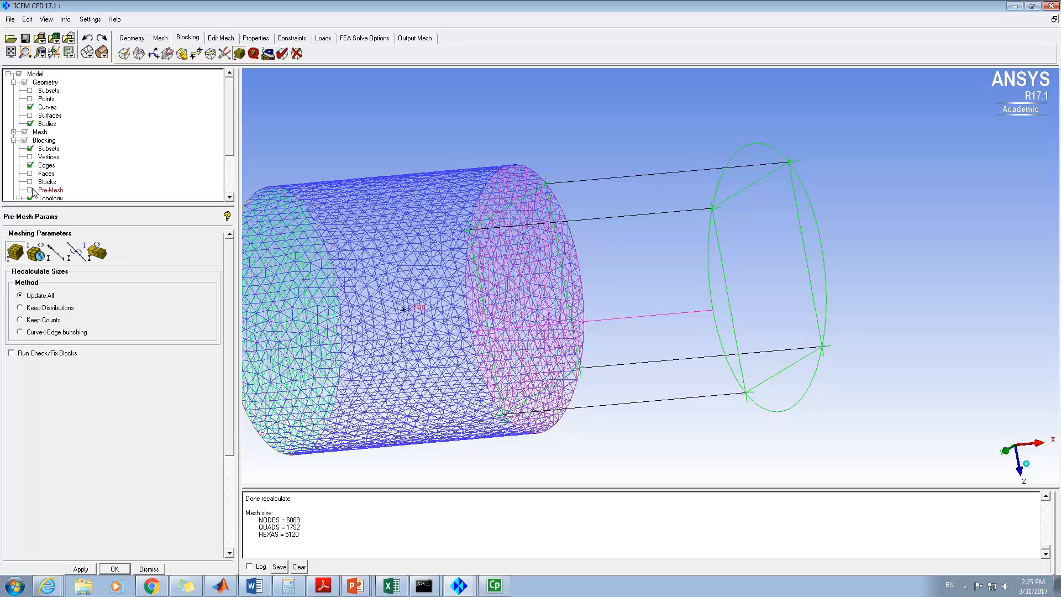
click(31, 190)
click(430, 335)
drag(747, 274, 642, 368)
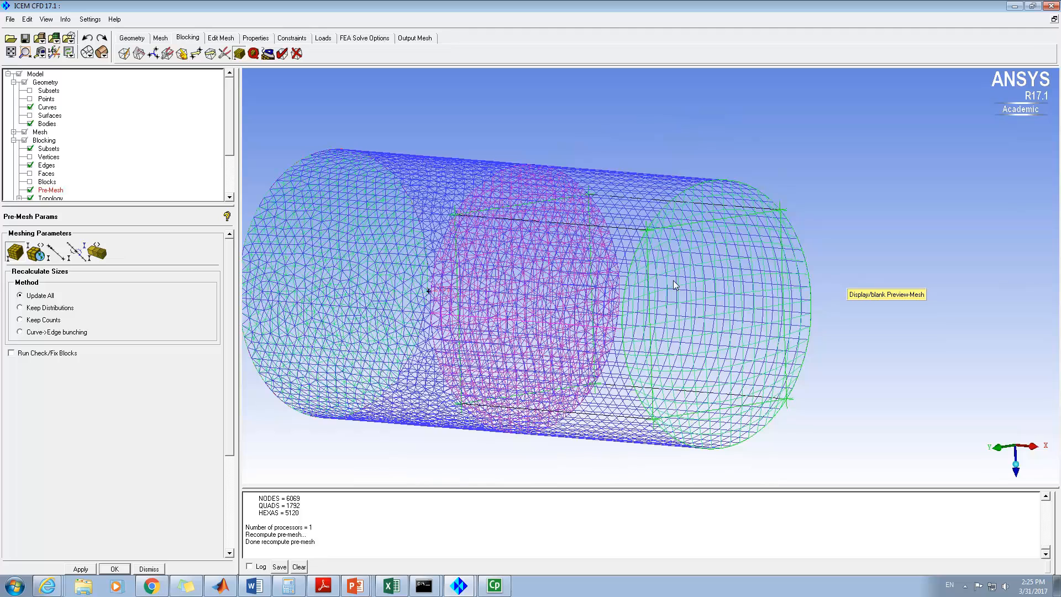
- Check the pre-mesh quality with the Determinant 2x2x2 criterion and locate the lowest-quality elements on the cylinder
click(253, 53)
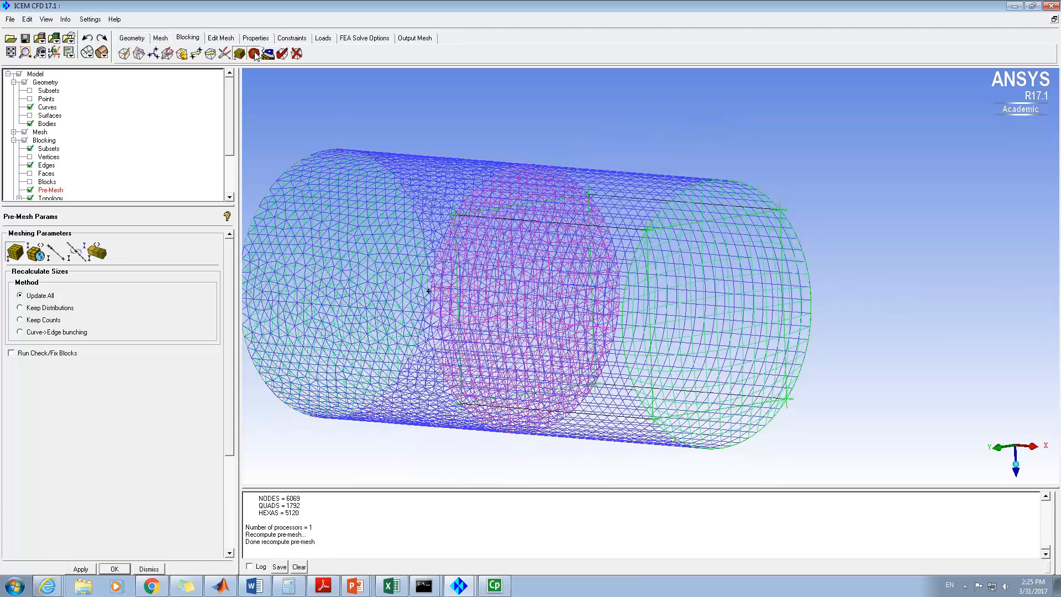
click(82, 564)
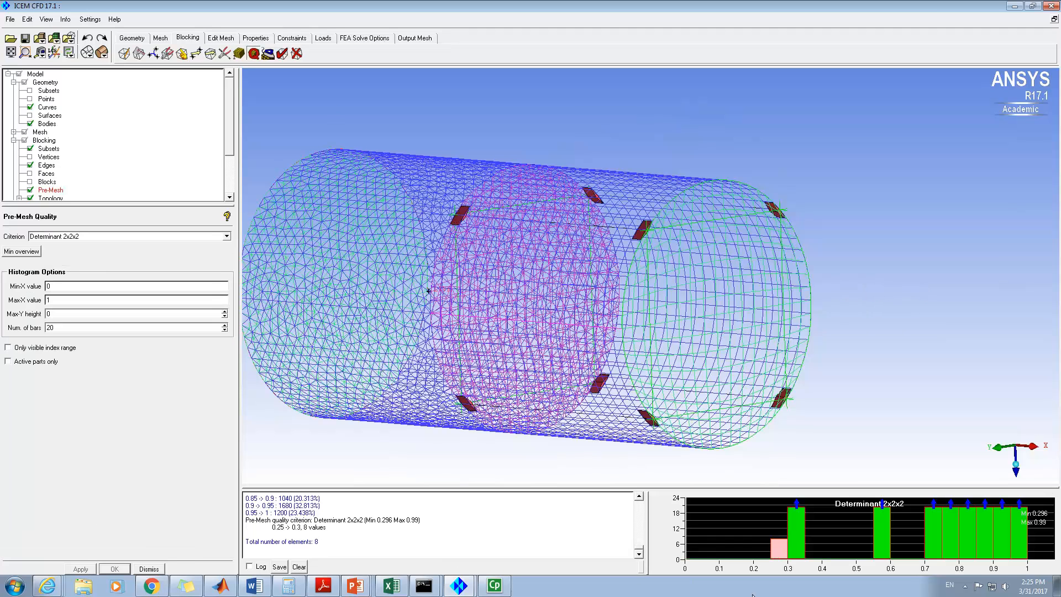
drag(780, 295, 679, 325)
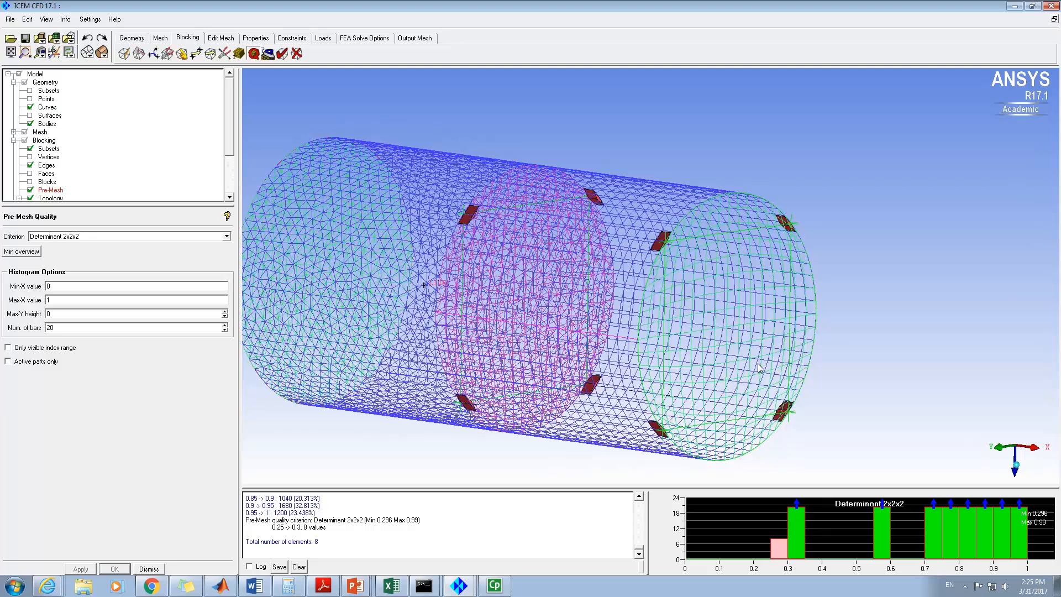
click(781, 548)
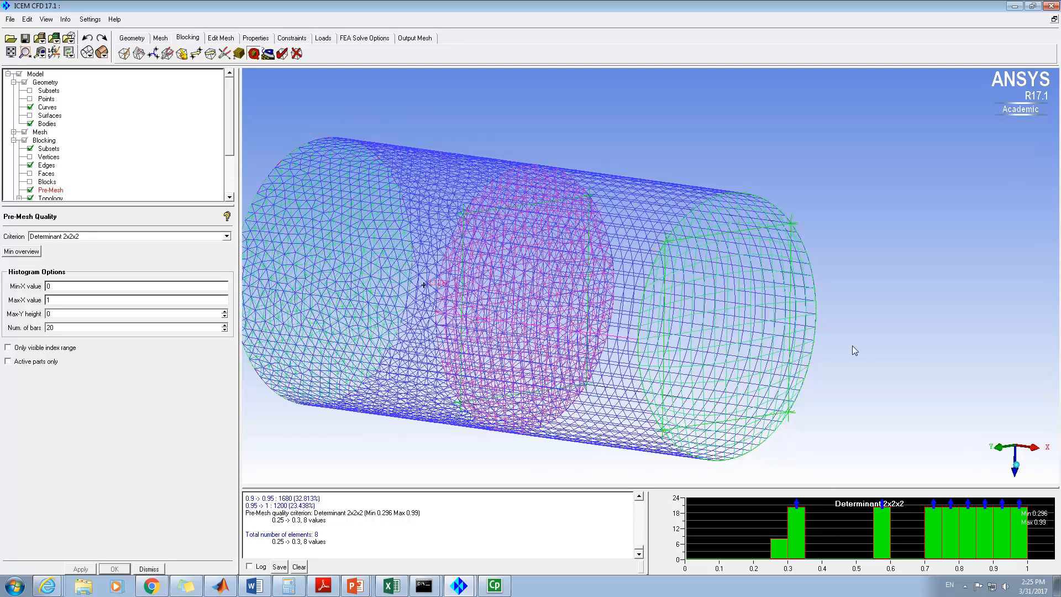
- Split the block with an O-grid passing through its interface face and far end face, using an offset of 1
click(30, 190)
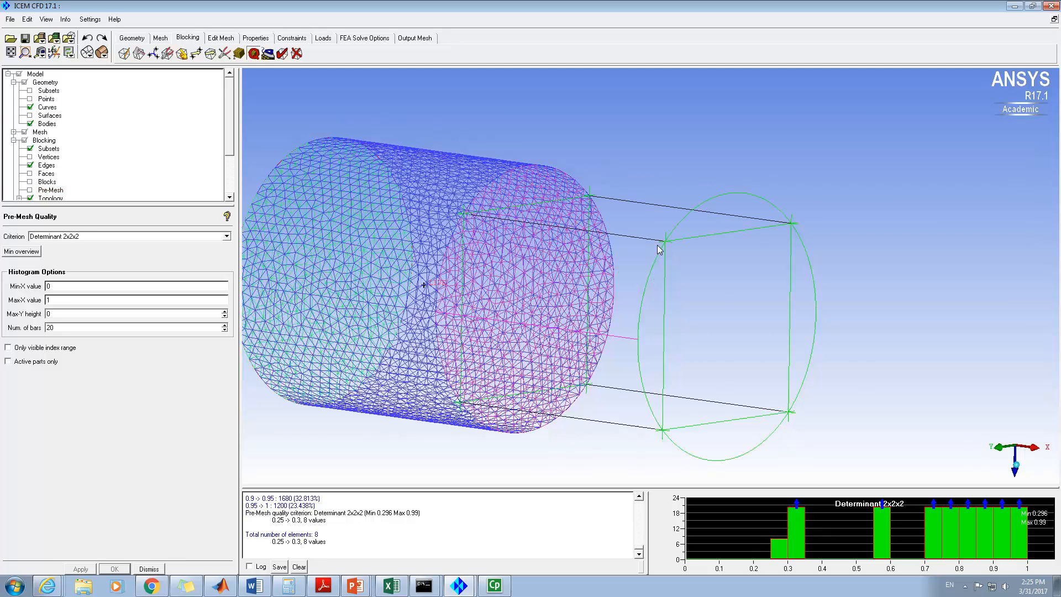
click(138, 53)
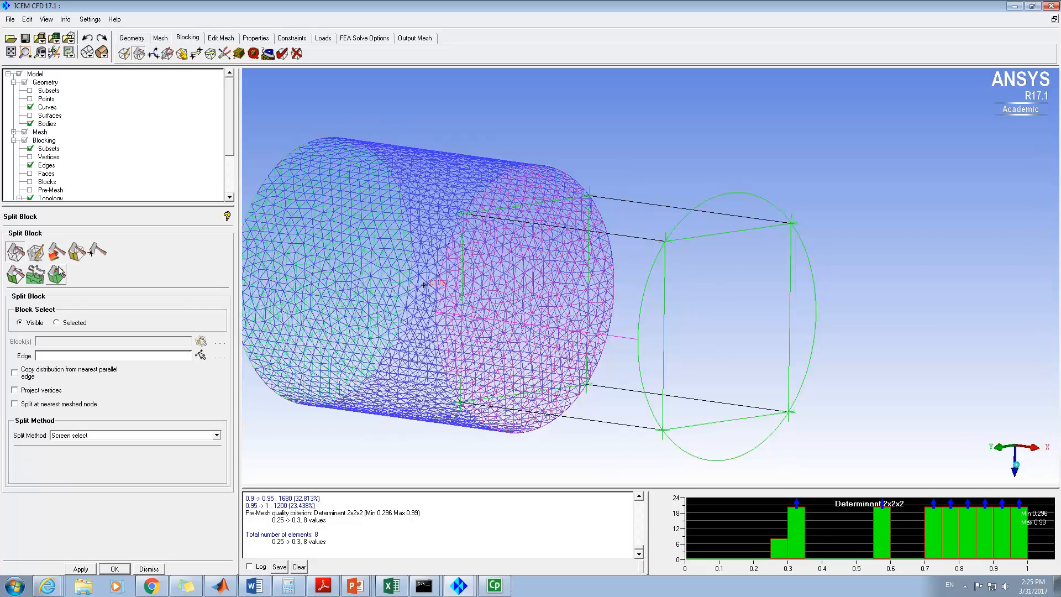
click(35, 253)
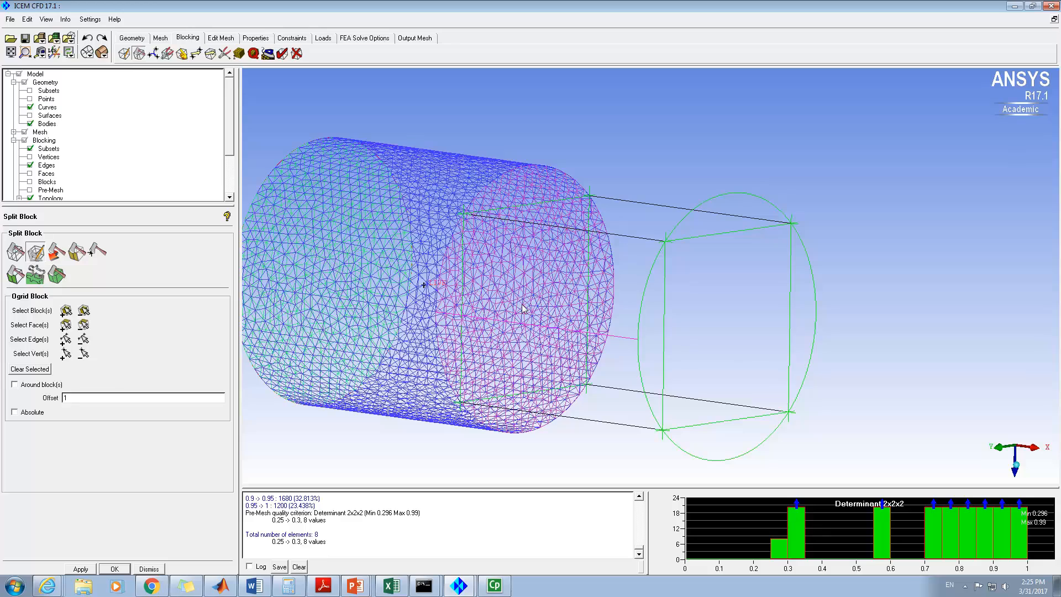
drag(522, 309, 567, 322)
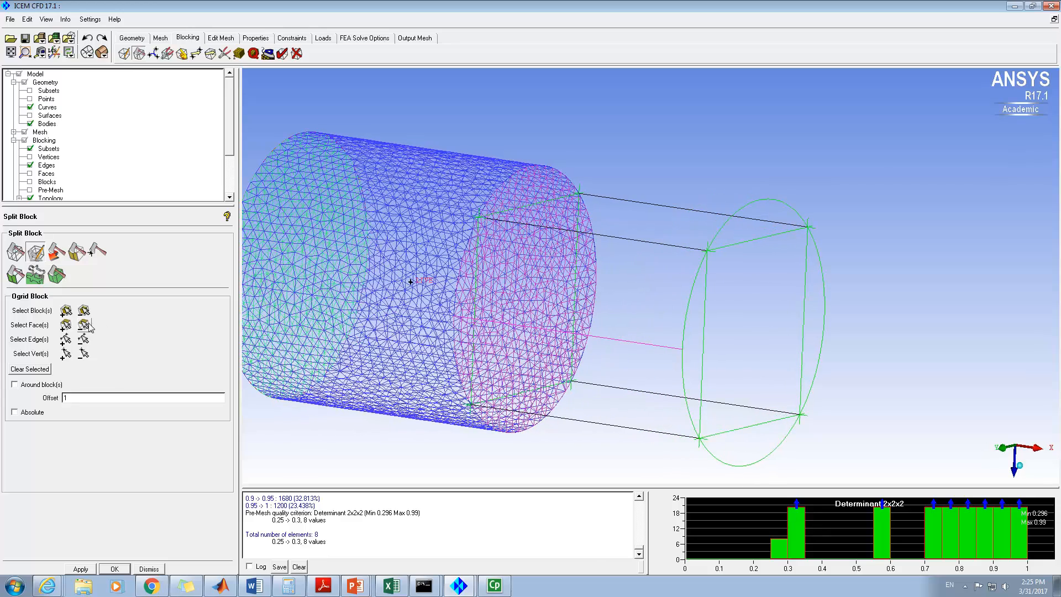
click(65, 325)
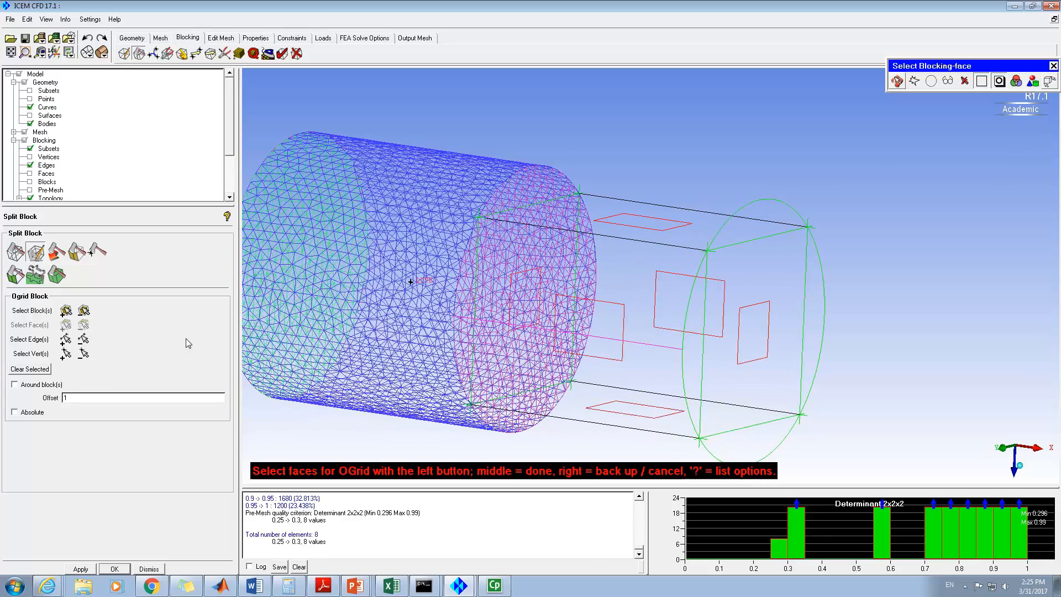
click(752, 332)
click(522, 290)
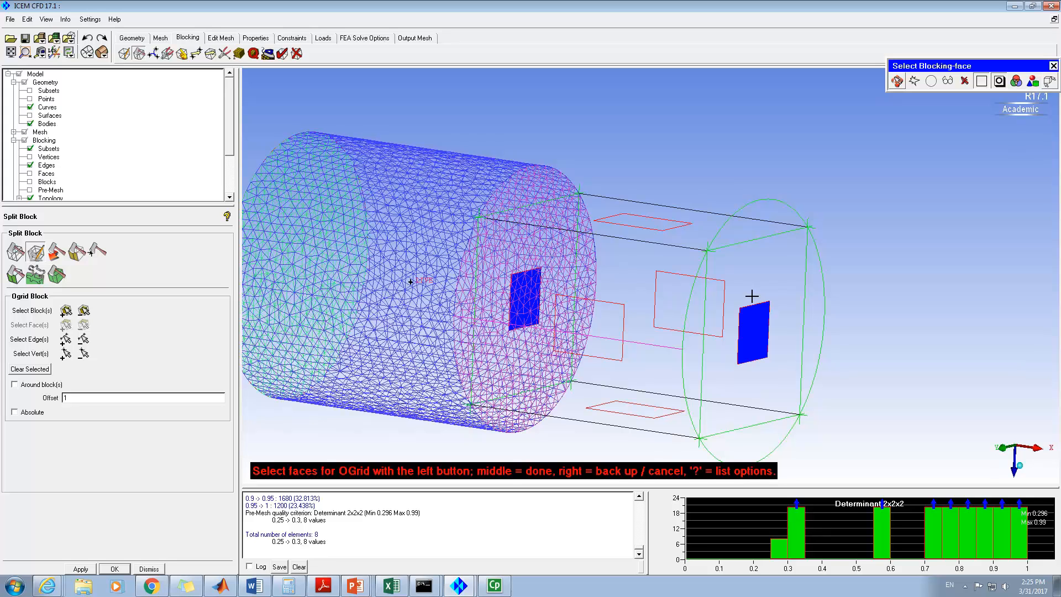
middle_click(898, 263)
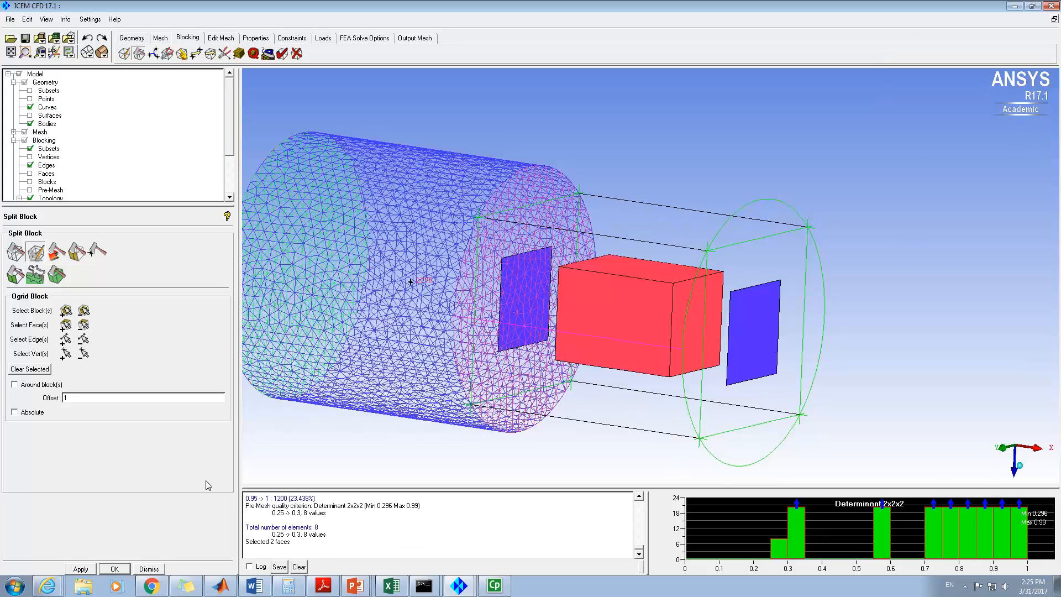
click(86, 567)
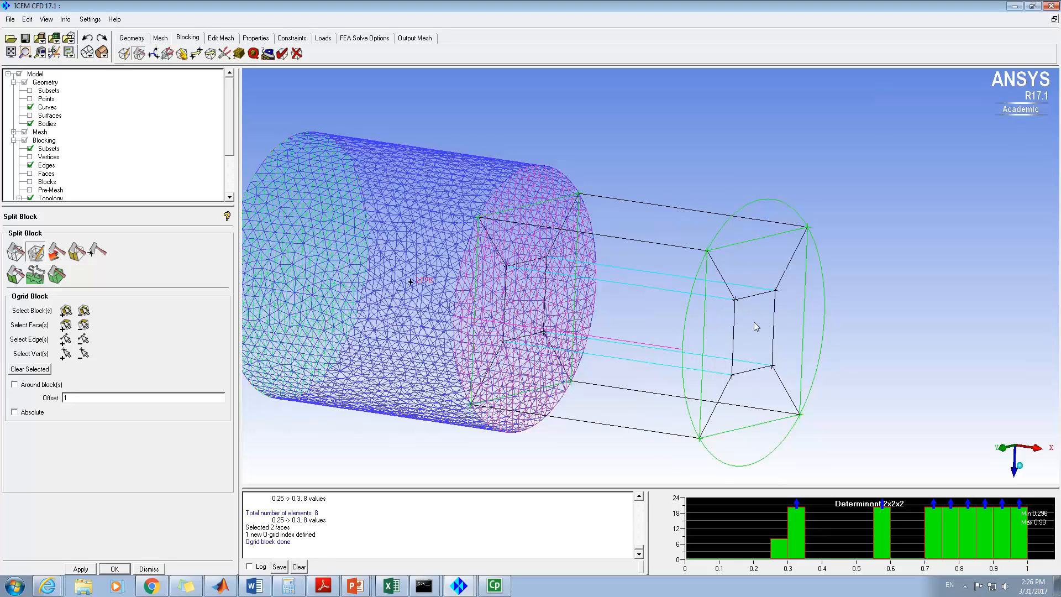
- Recompute and display the pre-mesh, then check where the lowest-determinant elements lie in the O-grid
click(31, 190)
click(429, 334)
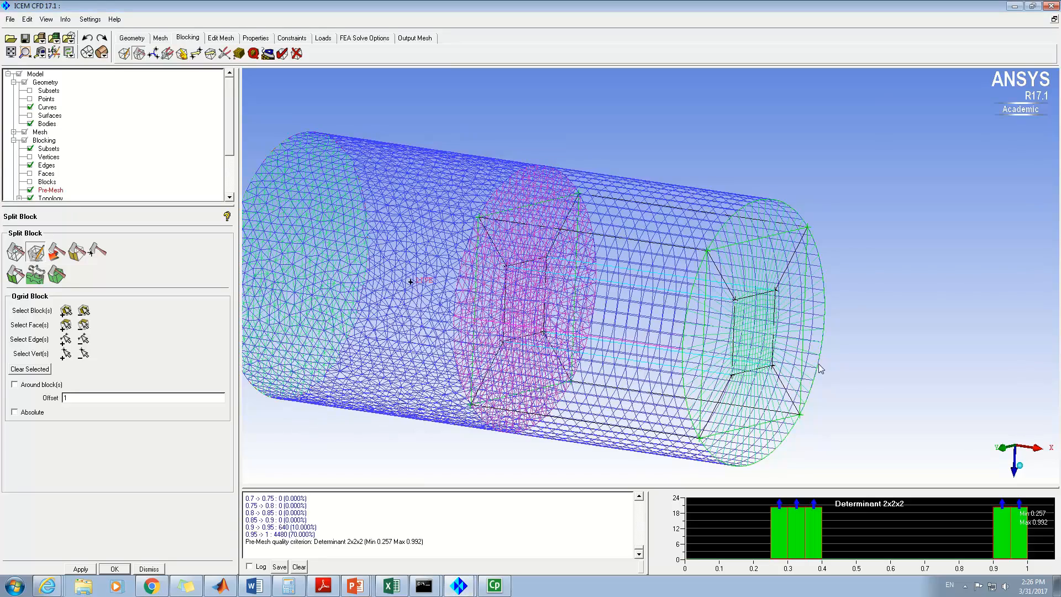
scroll(819, 365, up, 2)
middle_drag(813, 353, 754, 291)
right_drag(755, 294, 766, 421)
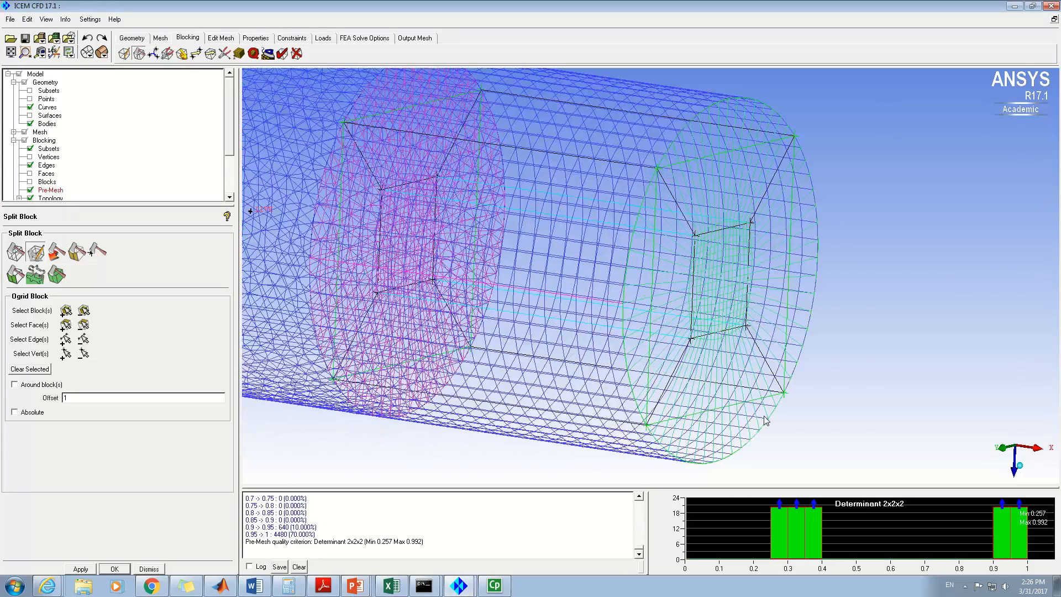
click(779, 522)
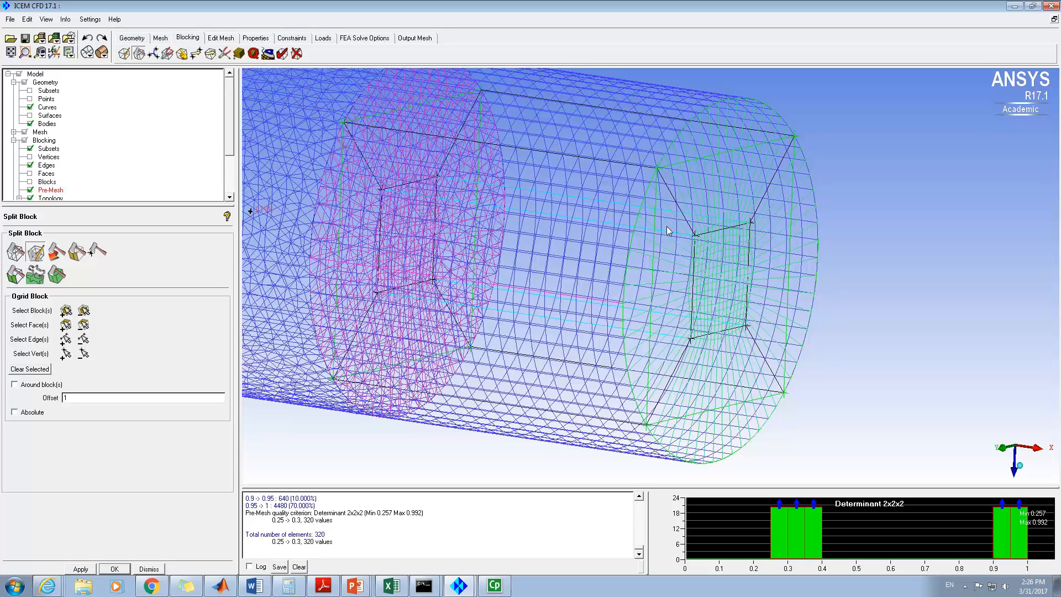
- Set the O-grid's diagonal edge to 12 nodes and copy the parameters to all parallel edges
click(238, 53)
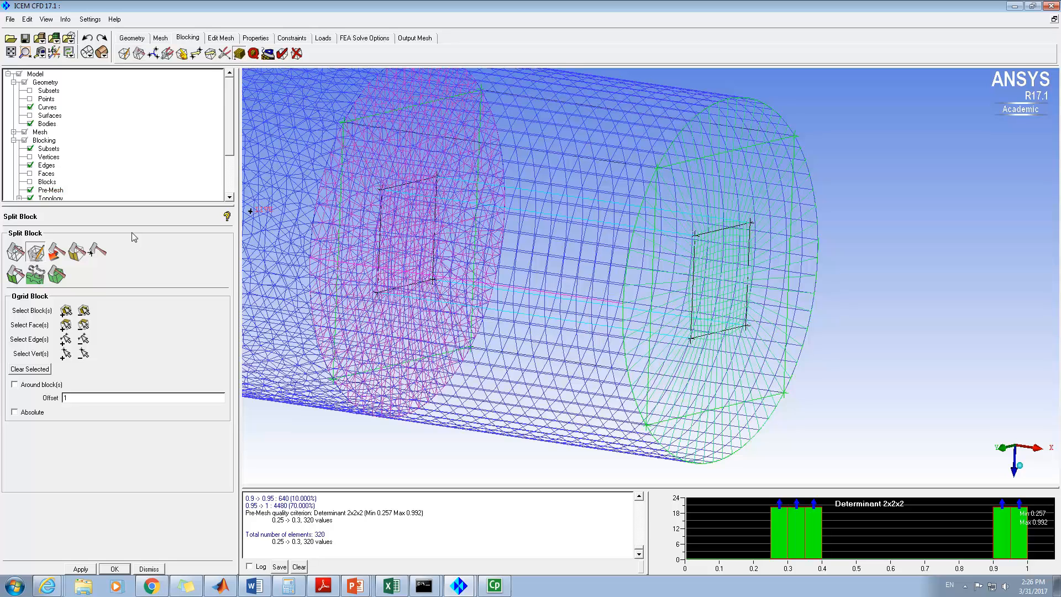
click(55, 251)
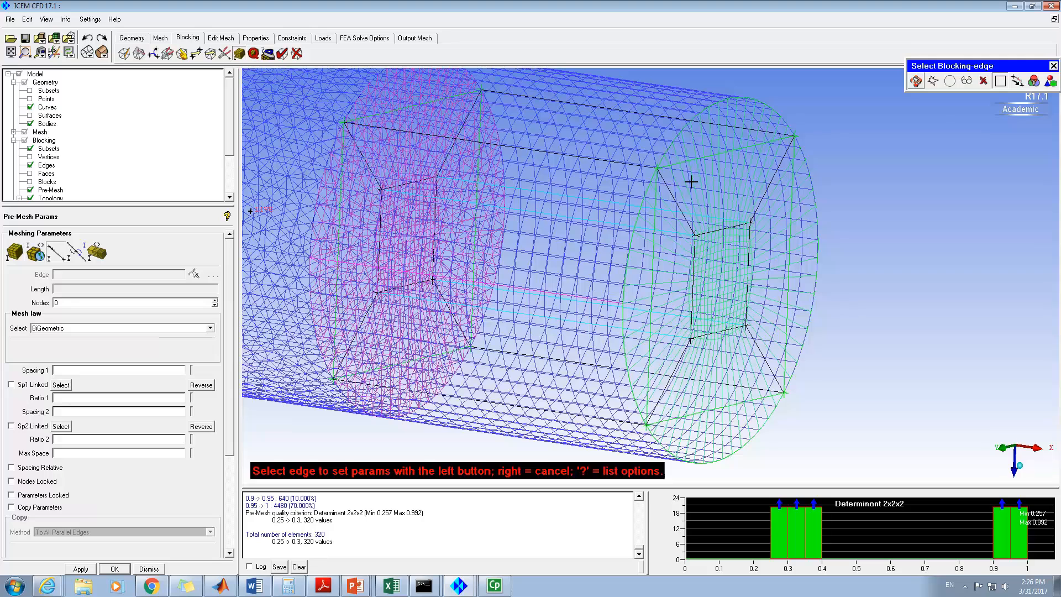
click(673, 196)
click(59, 303)
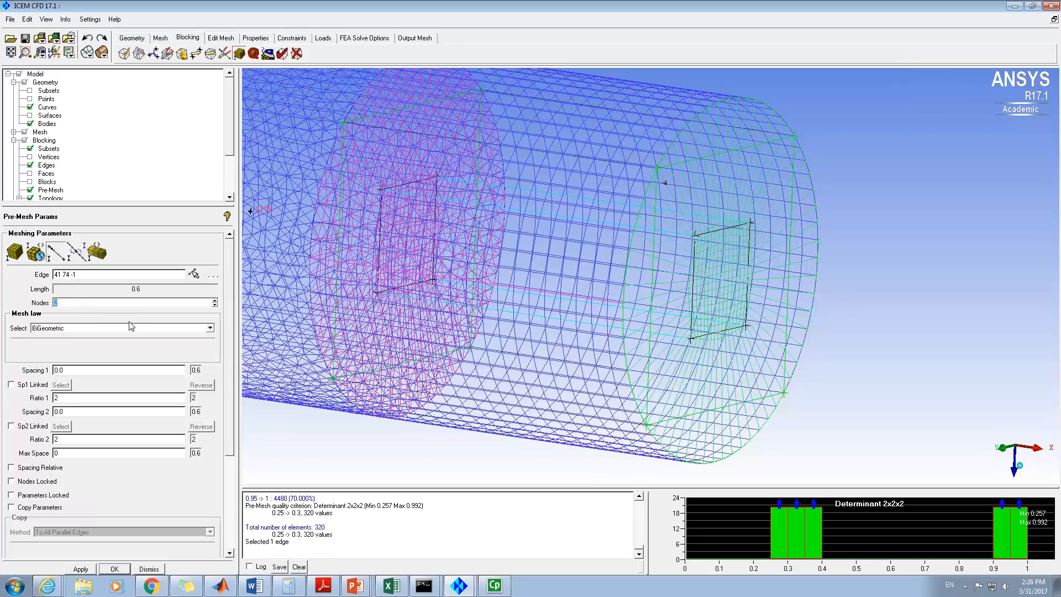
key(Return)
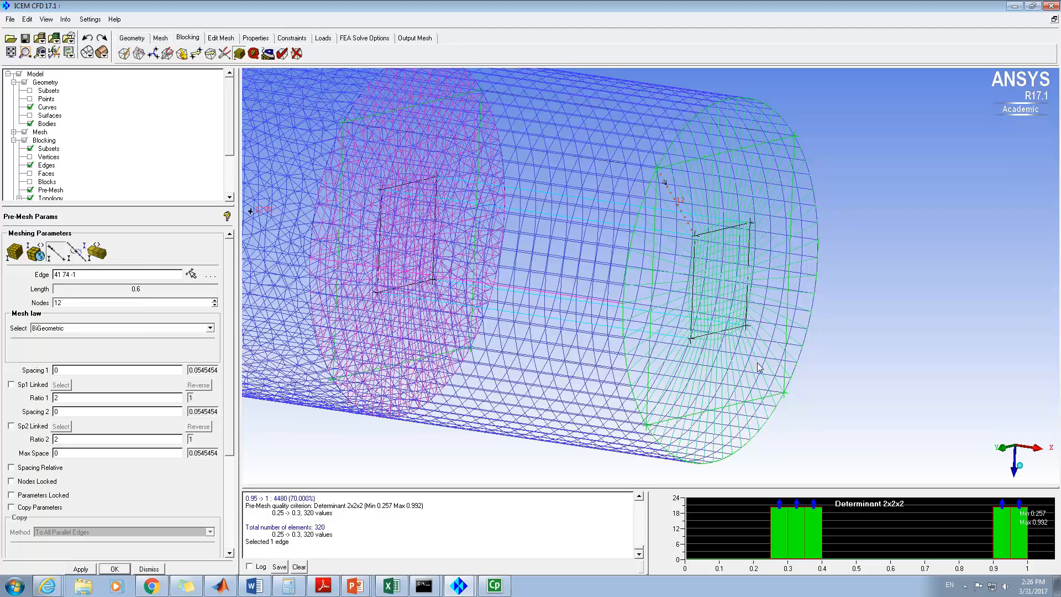
click(12, 507)
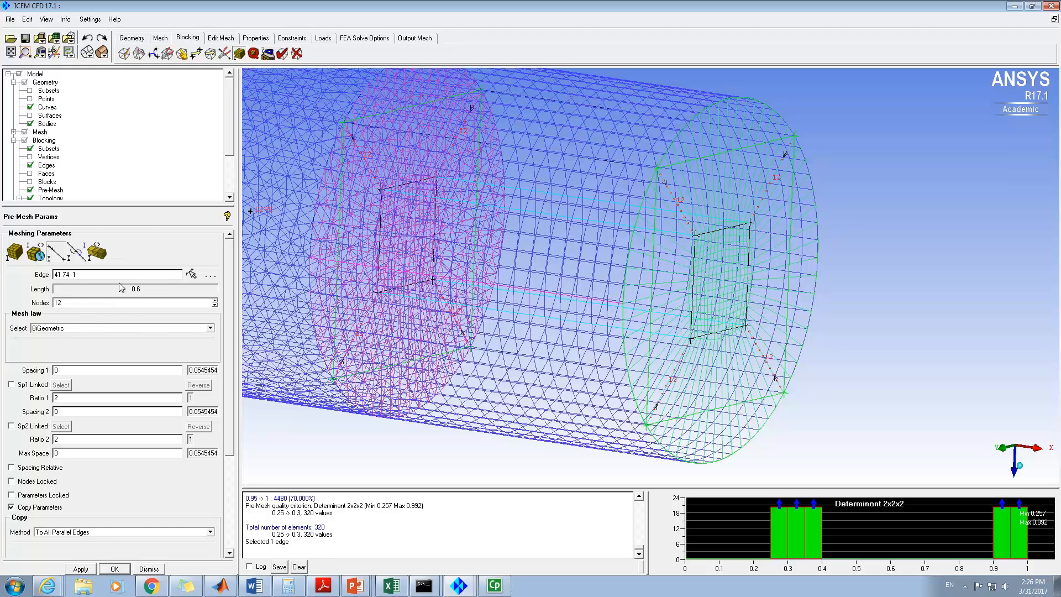
- Recompute the pre-mesh, then inspect its lowest-quality elements and the match between the tetrahedral and hexahedral halves
right_click(51, 190)
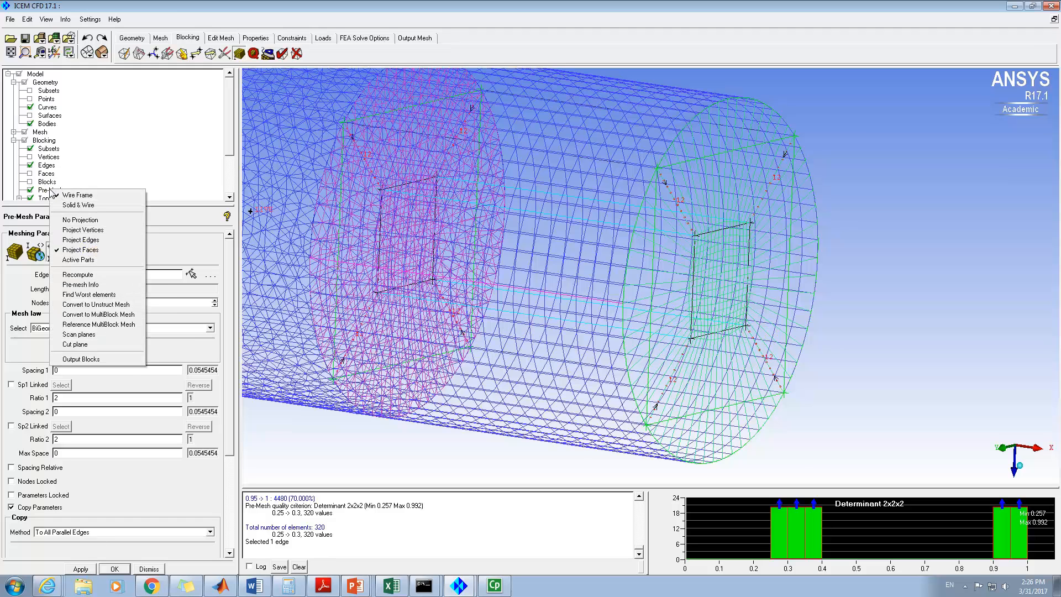
click(77, 274)
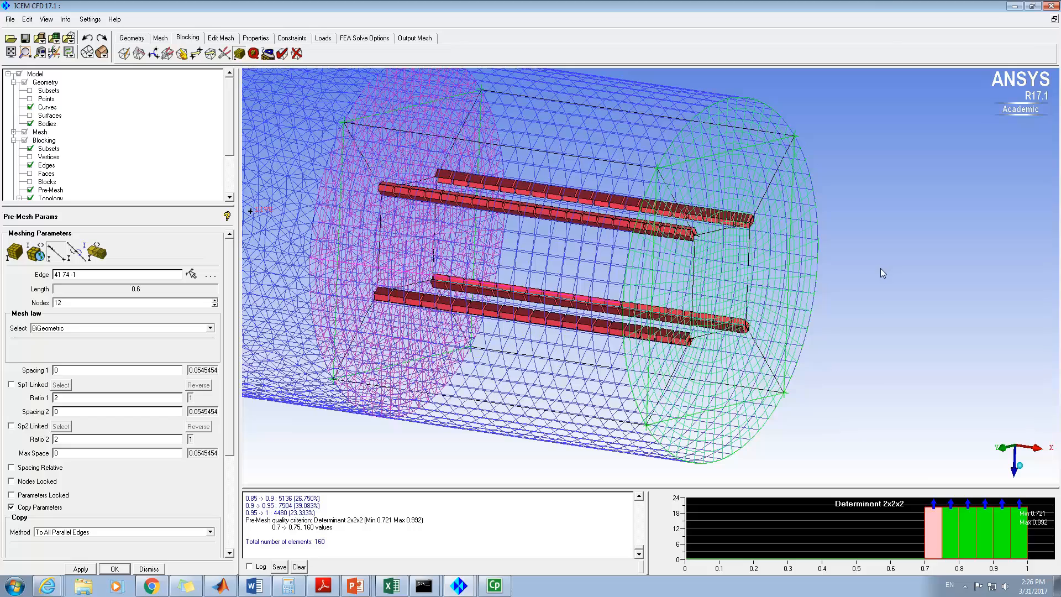
click(933, 529)
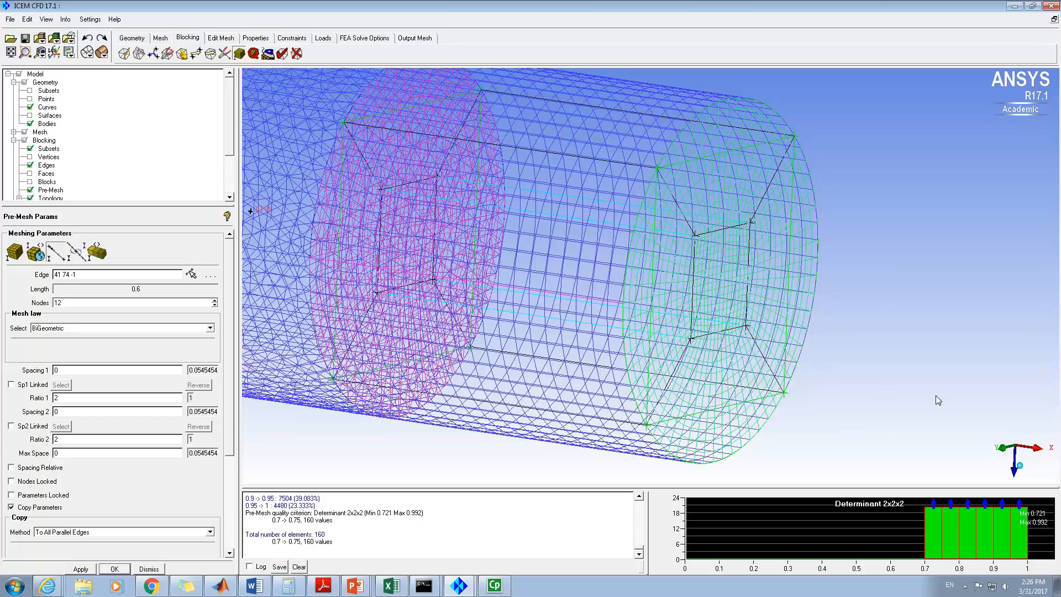
drag(793, 214, 895, 300)
scroll(894, 296, down, 5)
middle_drag(685, 272, 823, 291)
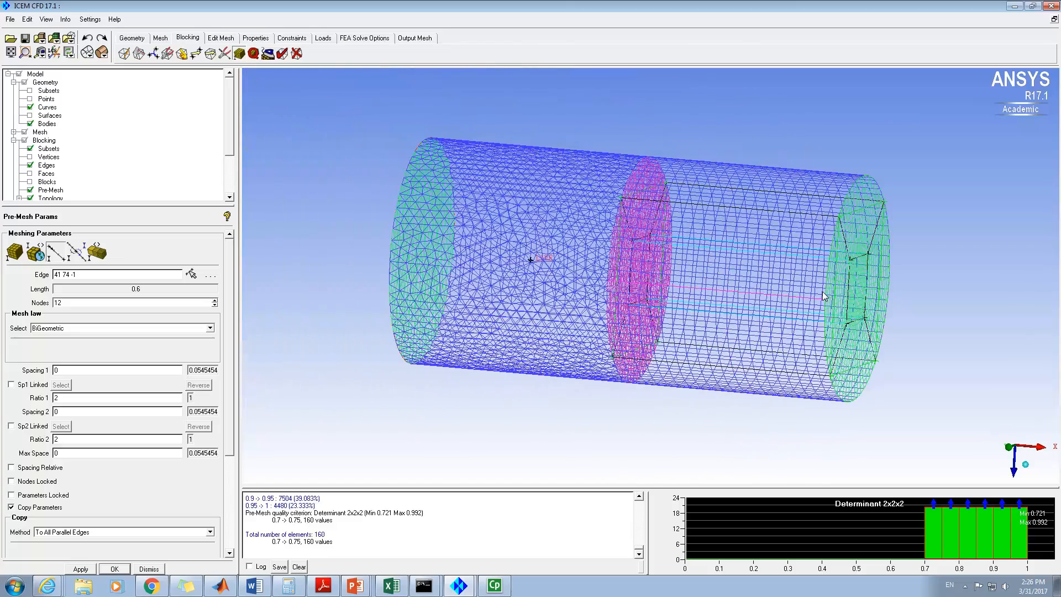
drag(721, 297, 714, 198)
drag(740, 354, 587, 284)
drag(730, 345, 857, 376)
drag(751, 292, 780, 298)
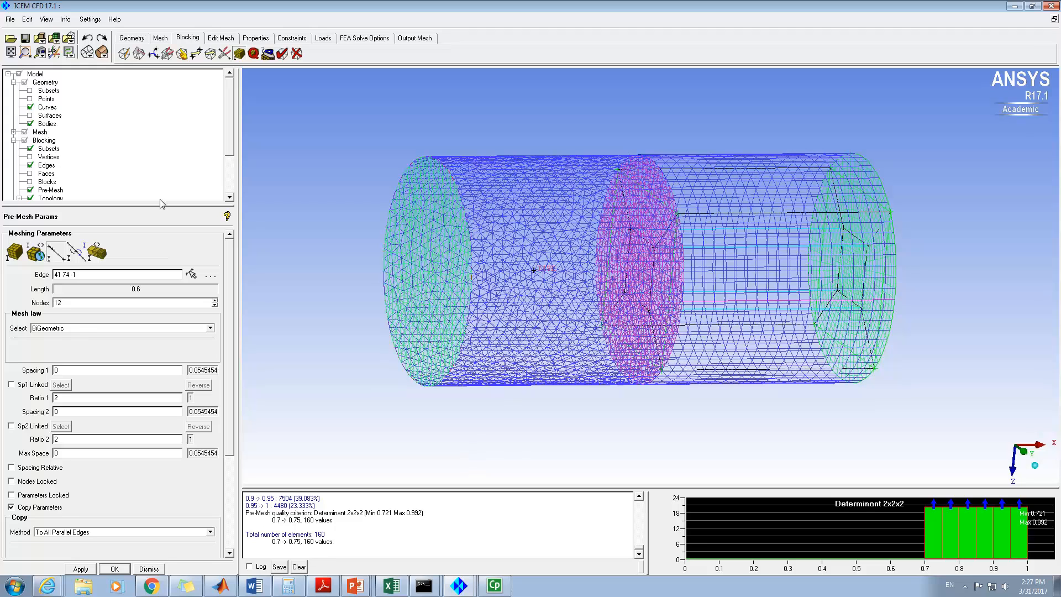
- Try to convert the pre-mesh to an unstructured mesh, merging it with the existing tetrahedral mesh
drag(159, 206, 160, 286)
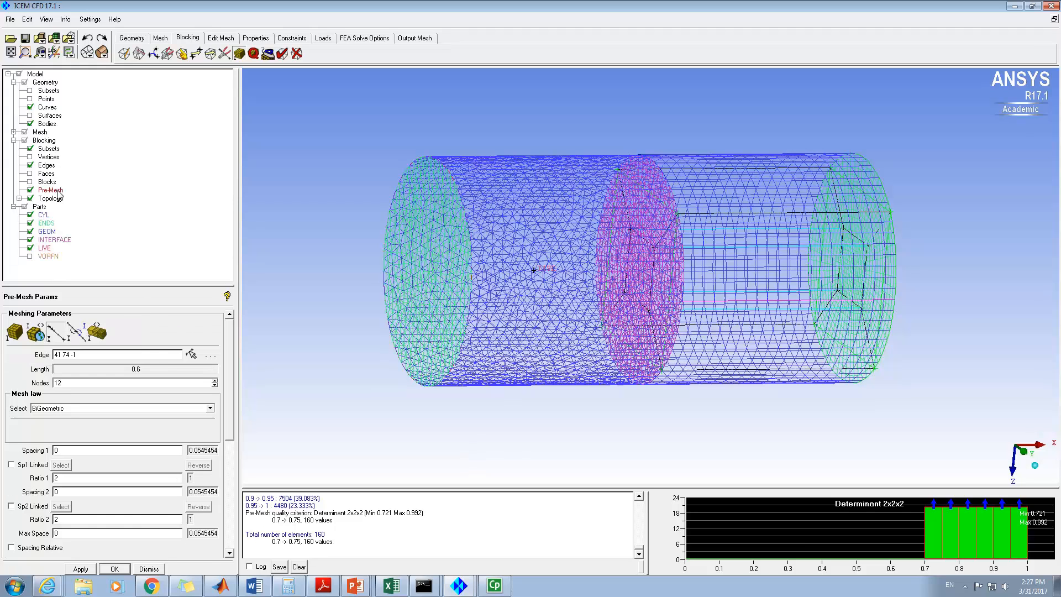
right_click(57, 190)
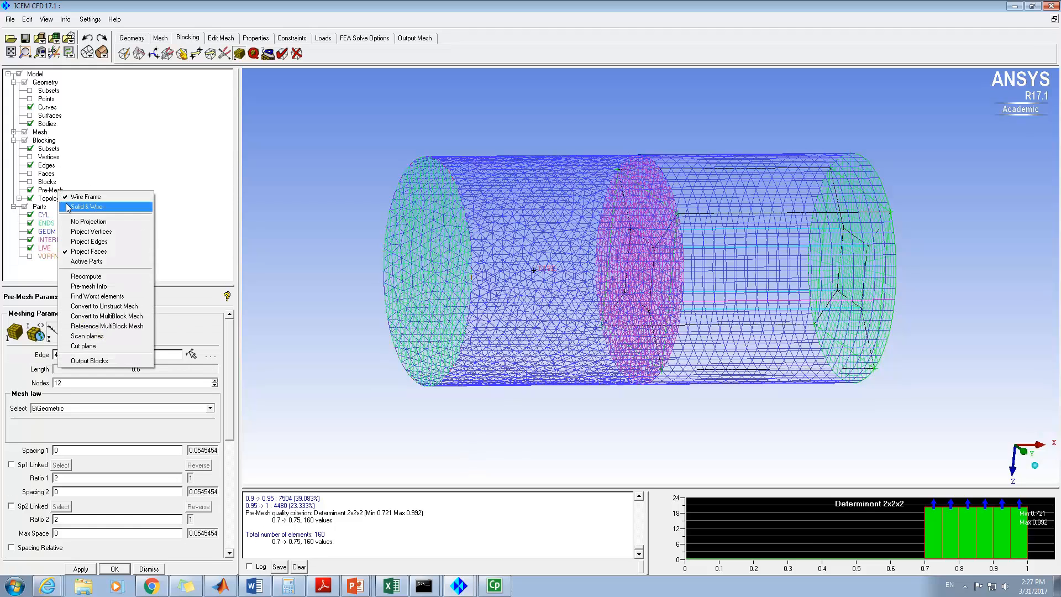
click(91, 307)
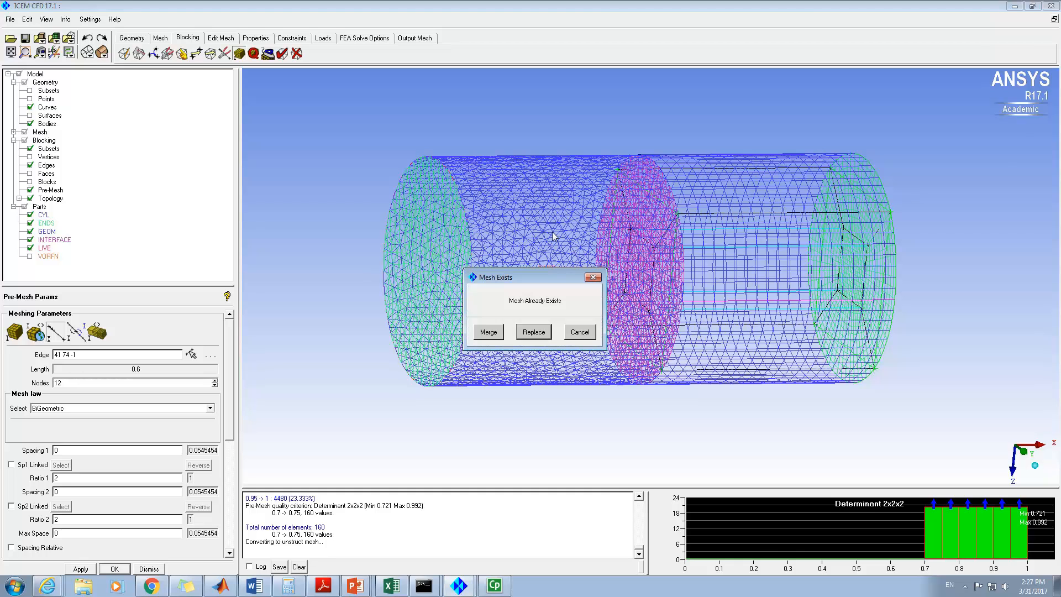
click(488, 332)
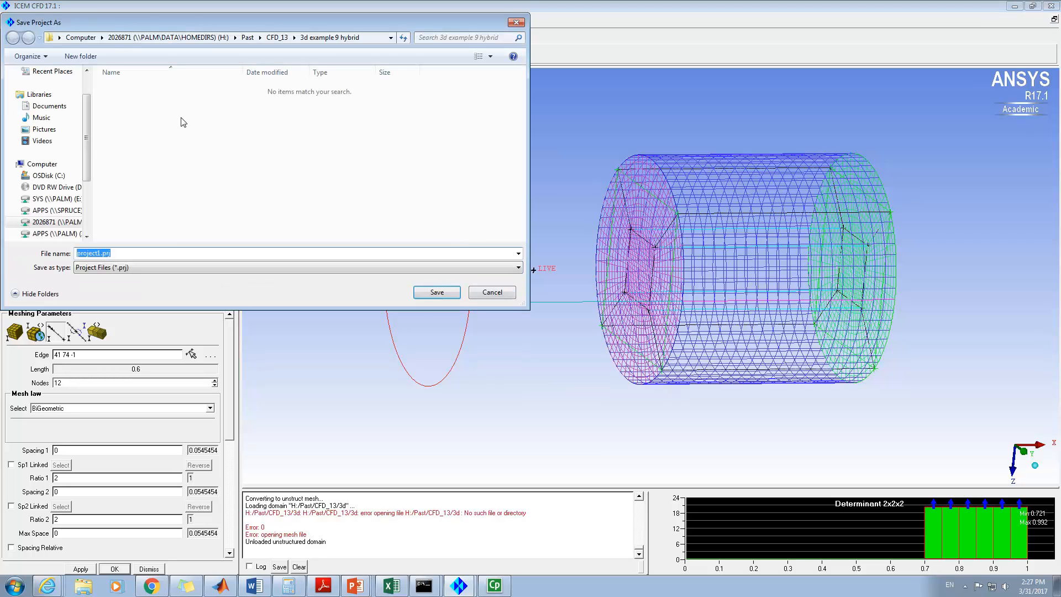
- Save the project to the Desktop as project1.prj, replacing the existing file
click(48, 87)
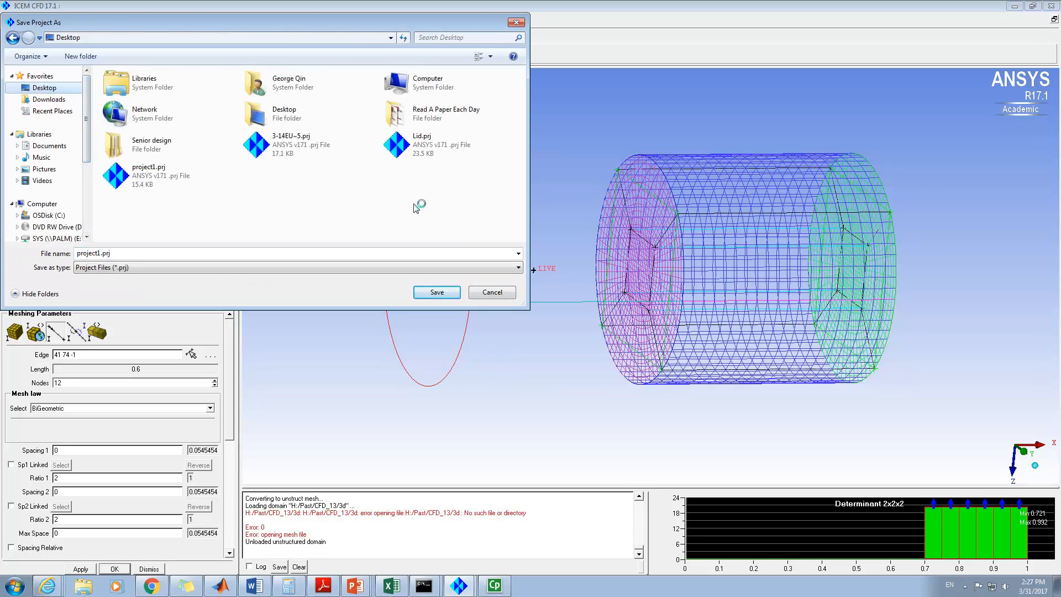
click(442, 295)
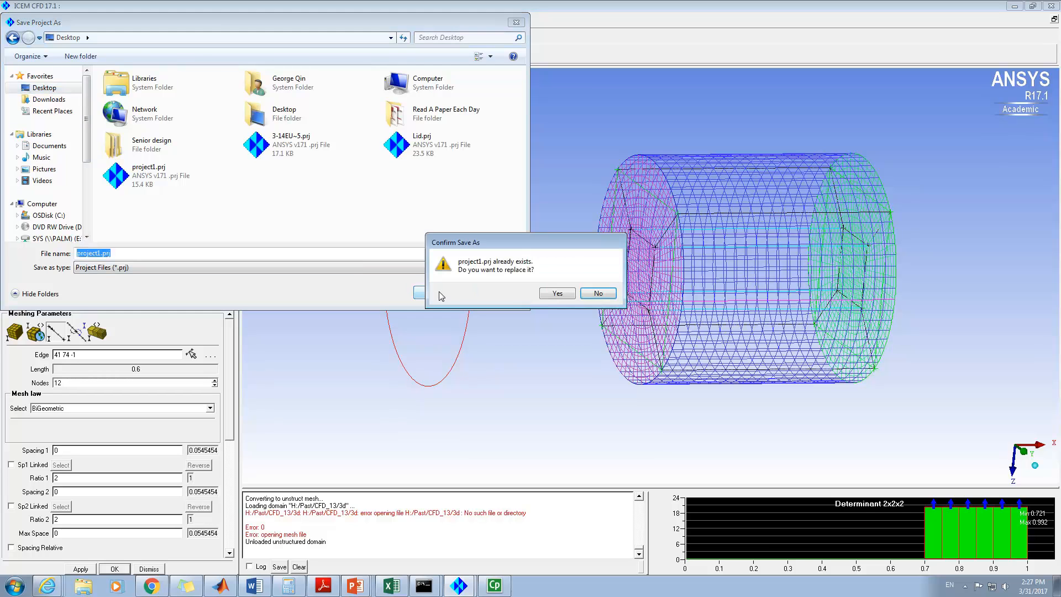
click(548, 295)
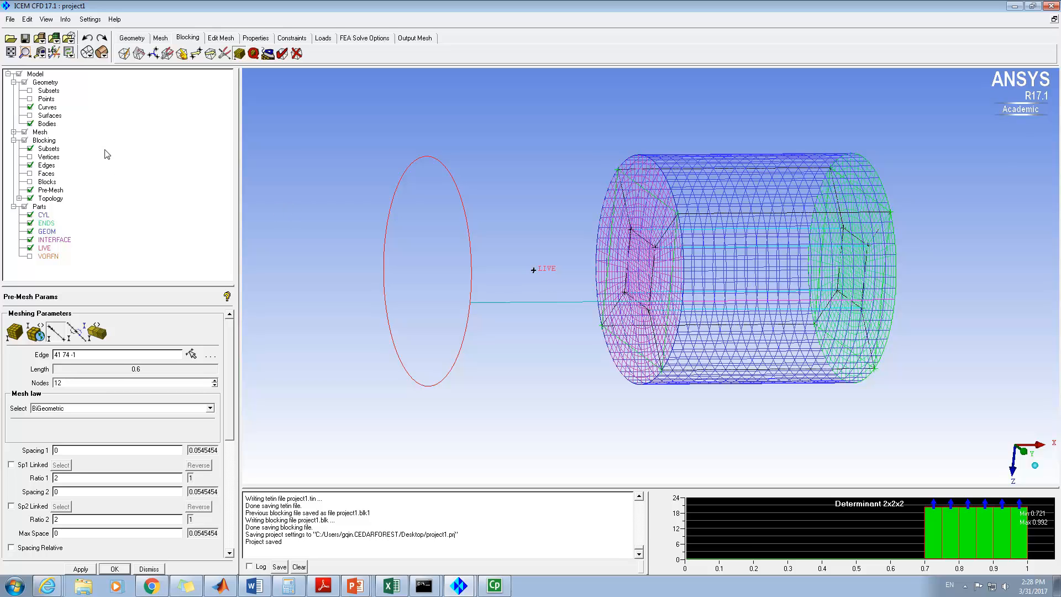
- Compute the Tetra/Mixed volume mesh with the Robust (Octree) method for all geometry, then display the pre-mesh beside it
click(13, 132)
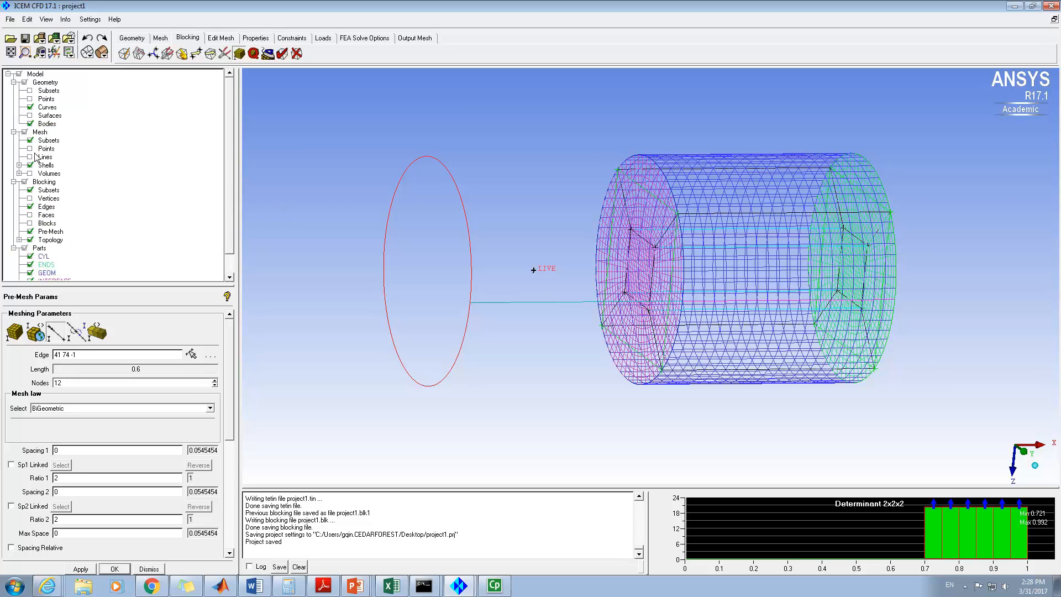
click(14, 132)
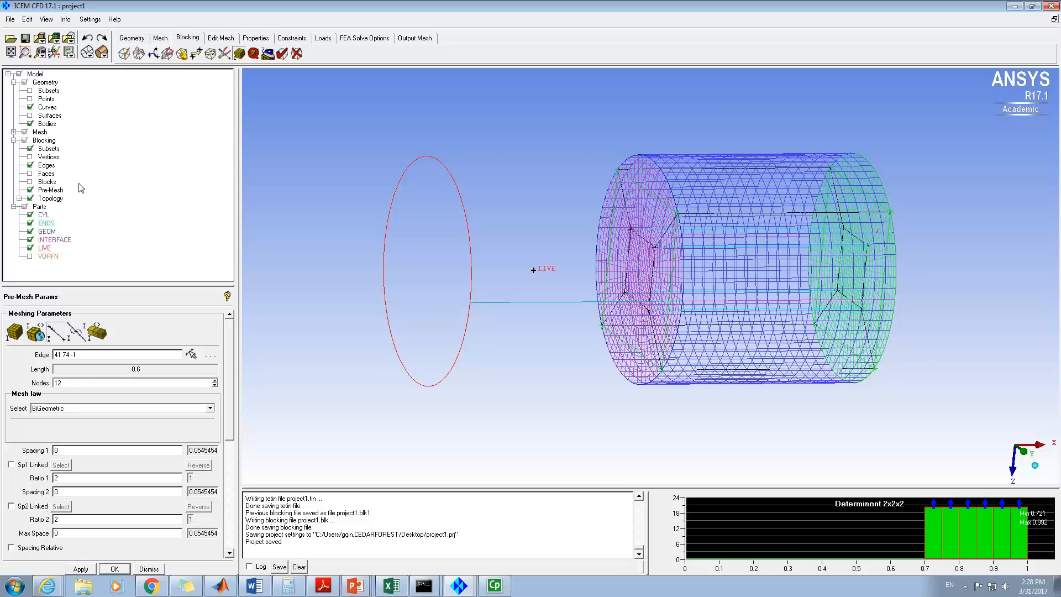
click(159, 39)
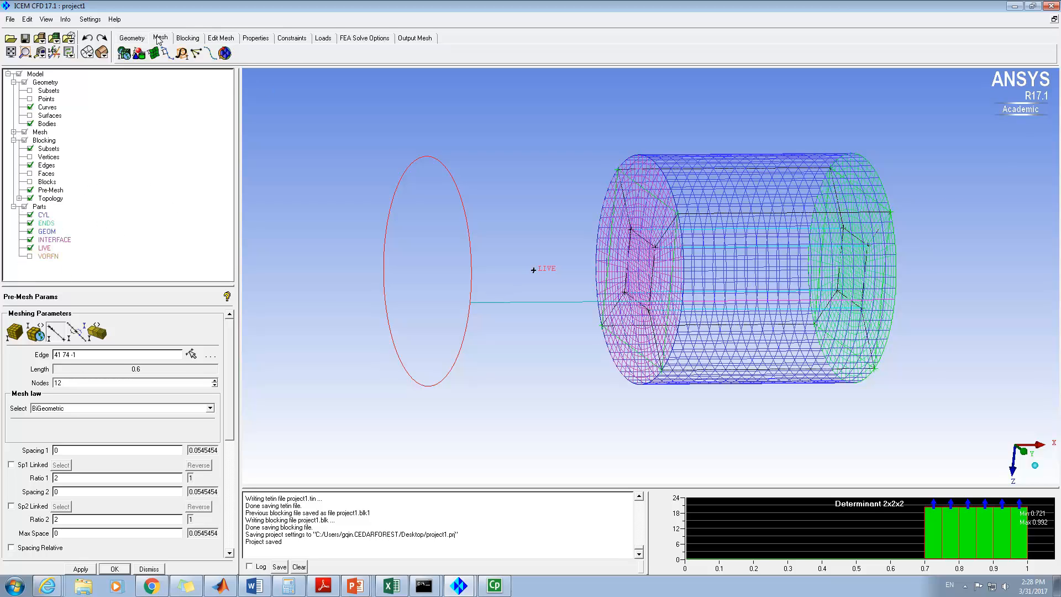
click(225, 53)
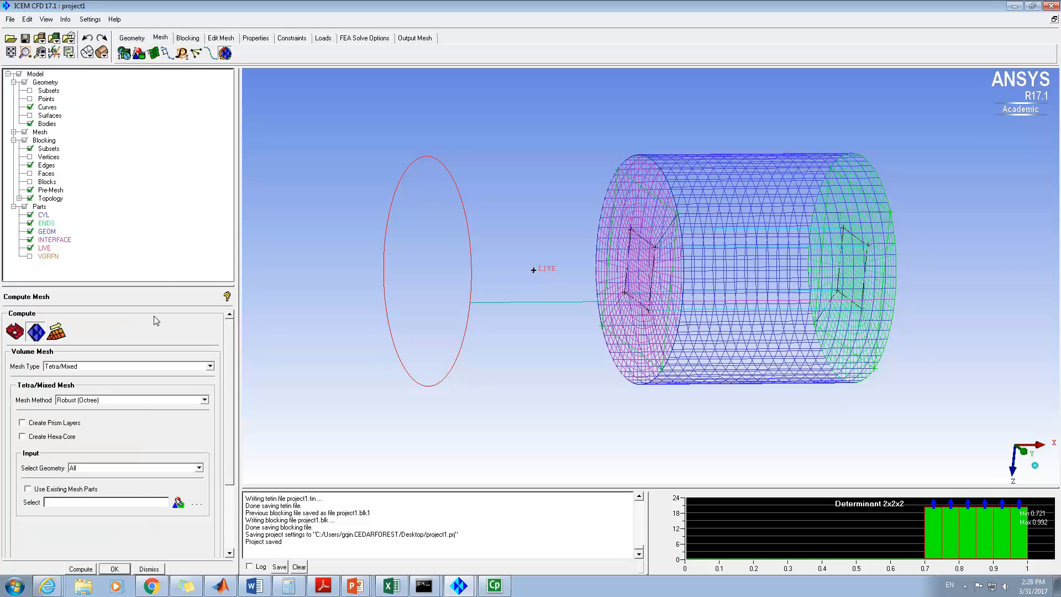
click(81, 569)
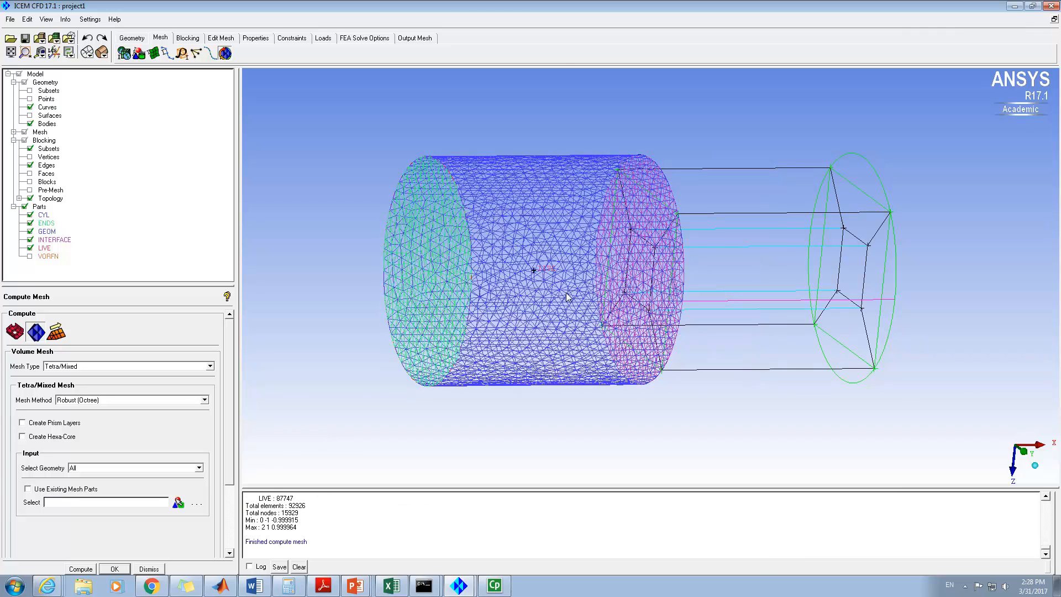
drag(623, 285, 496, 285)
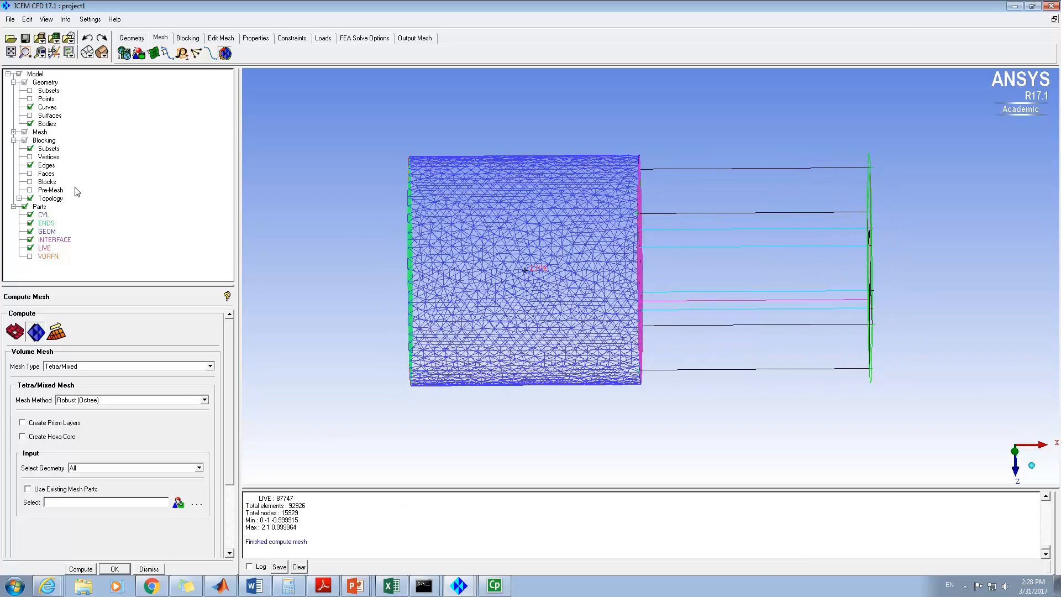
click(31, 190)
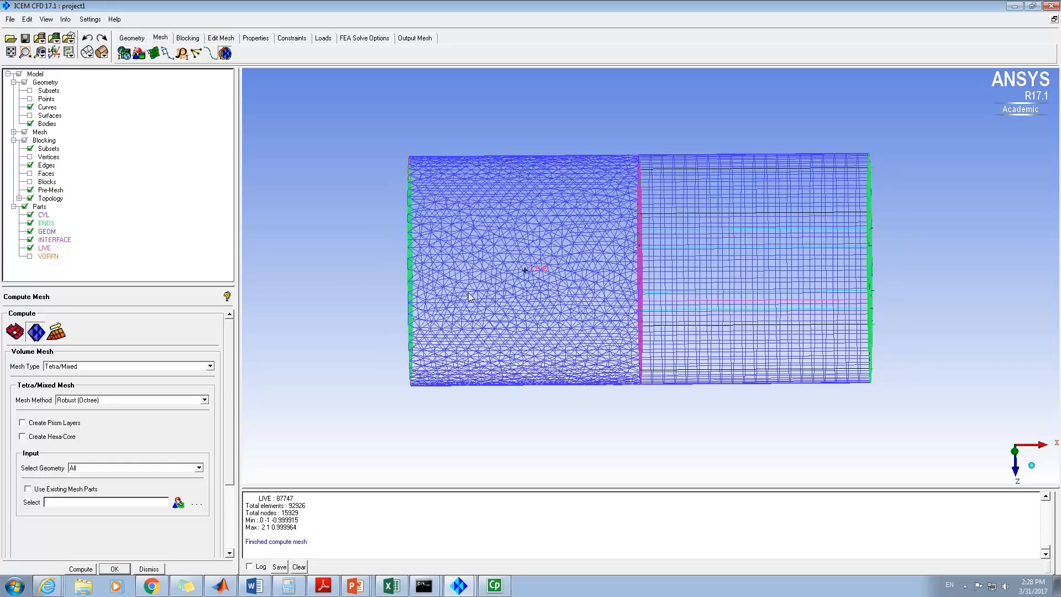
- Convert the pre-mesh to an unstructured mesh, merging it with the existing tetrahedral mesh
drag(668, 268, 811, 270)
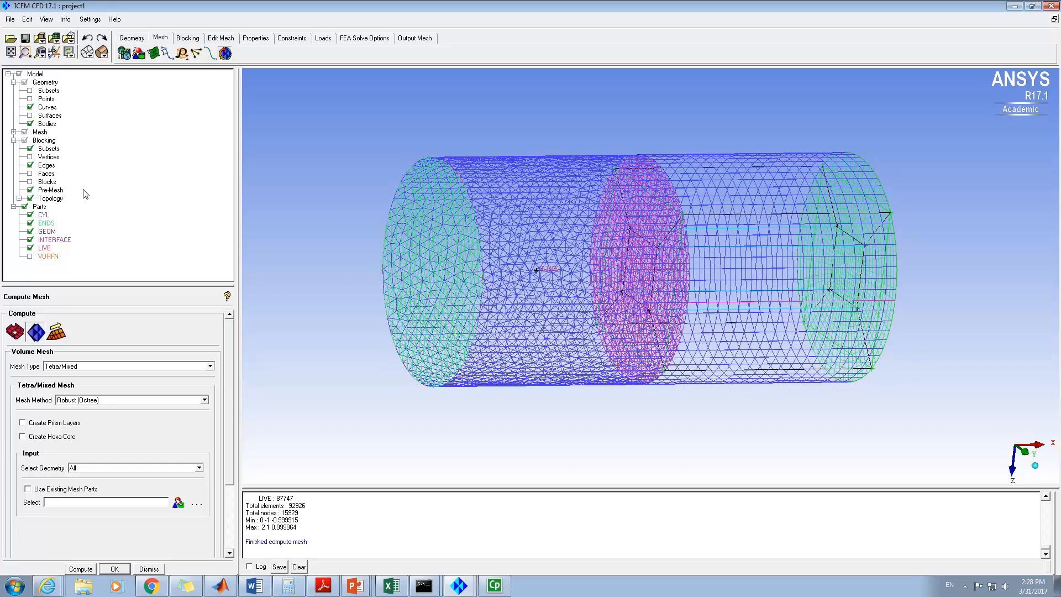
right_click(56, 193)
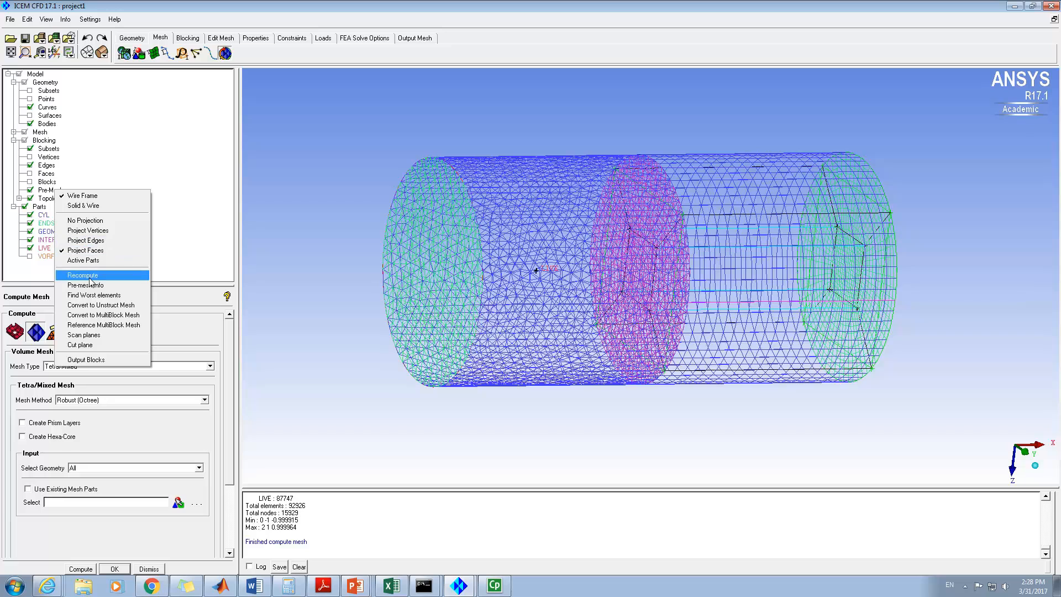
click(92, 305)
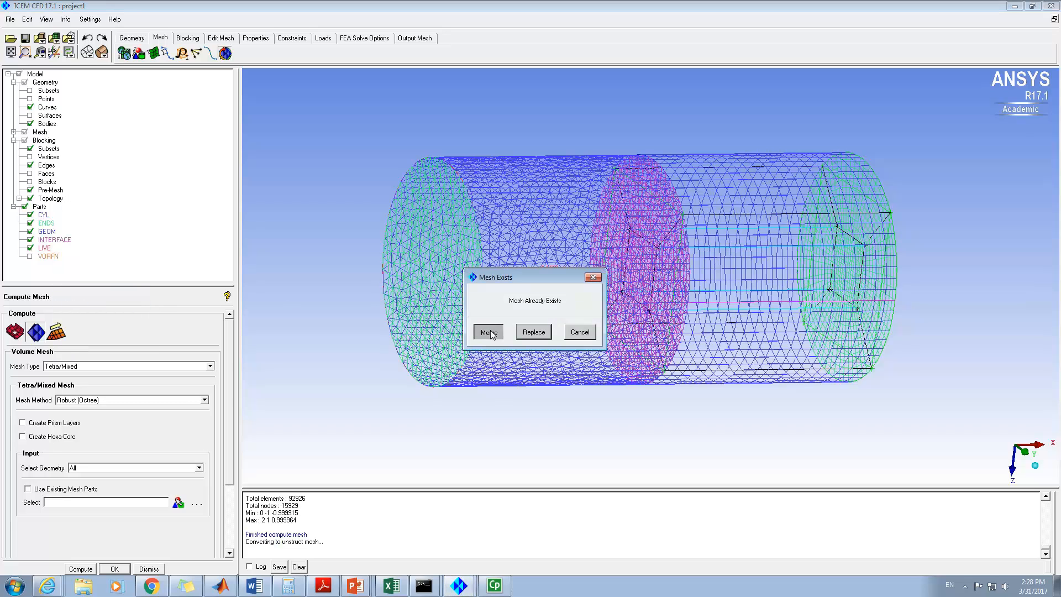
click(489, 332)
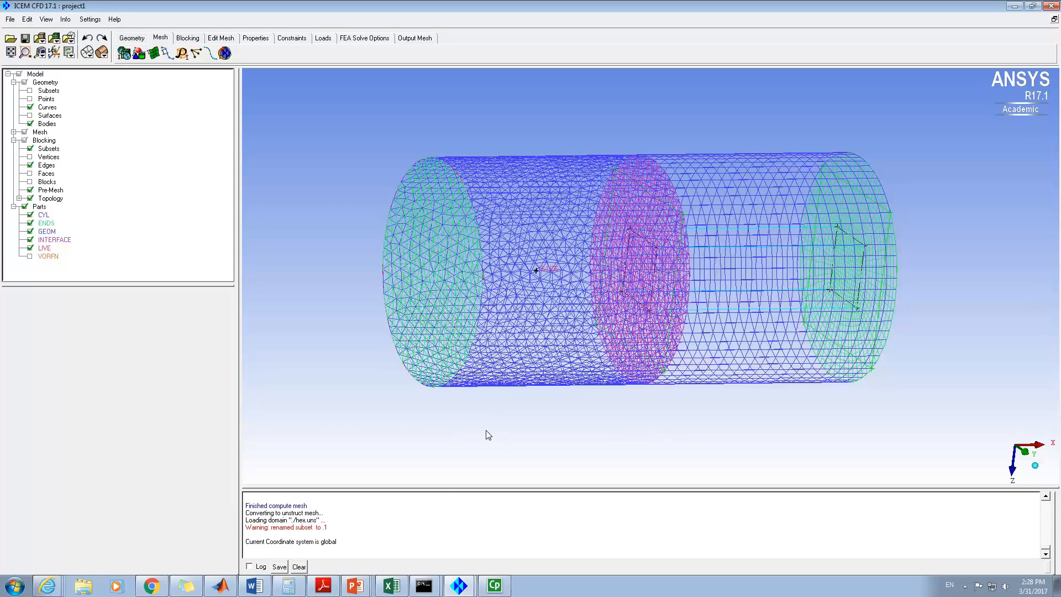
- Examine the conversion messages and the combined mesh around the plane where the tetrahedral and hexahedral halves meet
drag(446, 487, 448, 443)
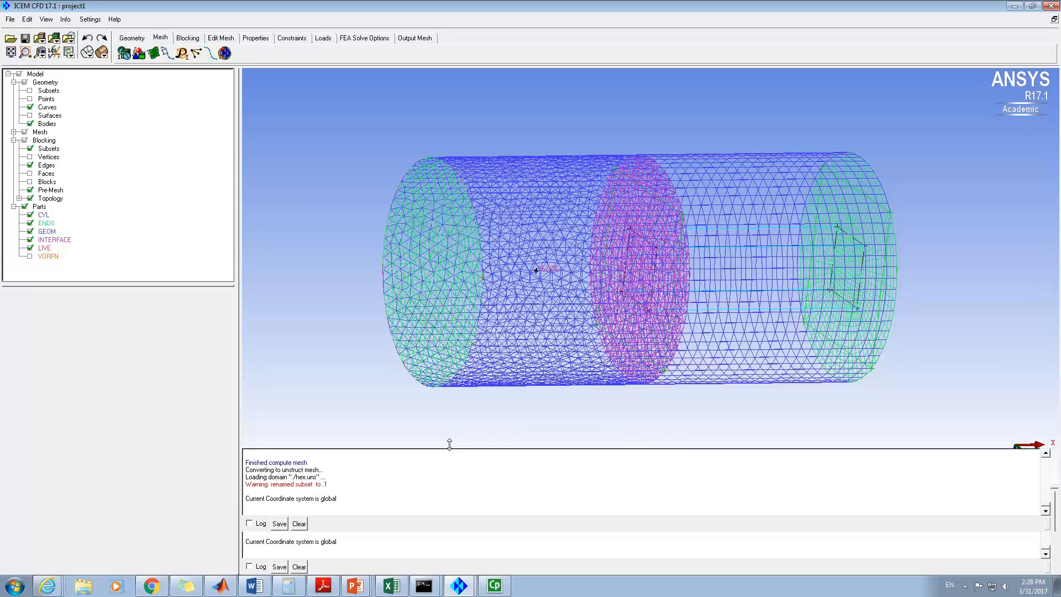
drag(709, 227, 703, 268)
right_drag(701, 264, 662, 355)
drag(696, 298, 742, 296)
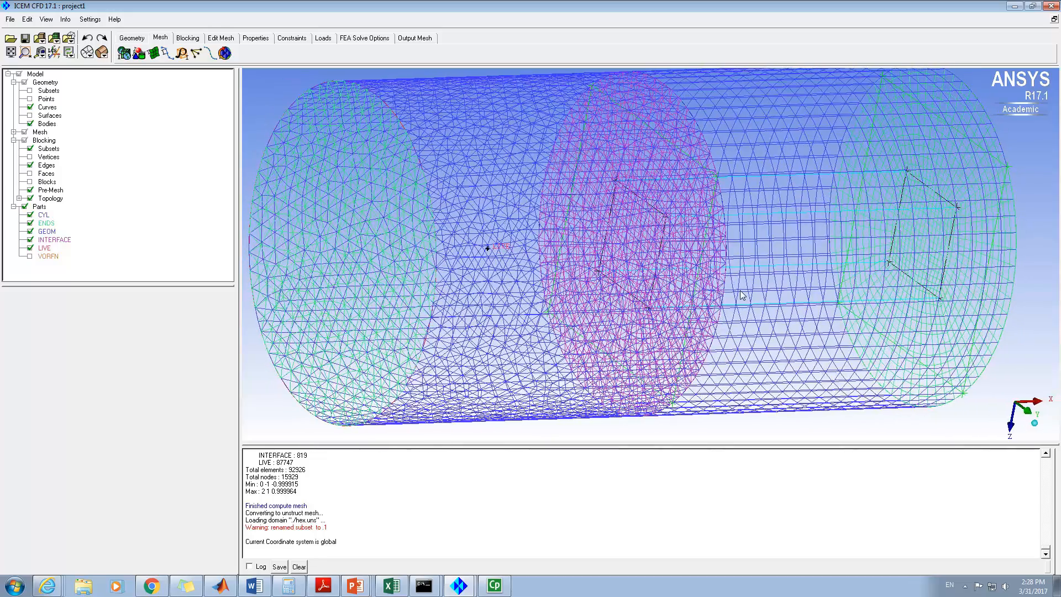
drag(625, 222, 460, 229)
drag(810, 225, 644, 238)
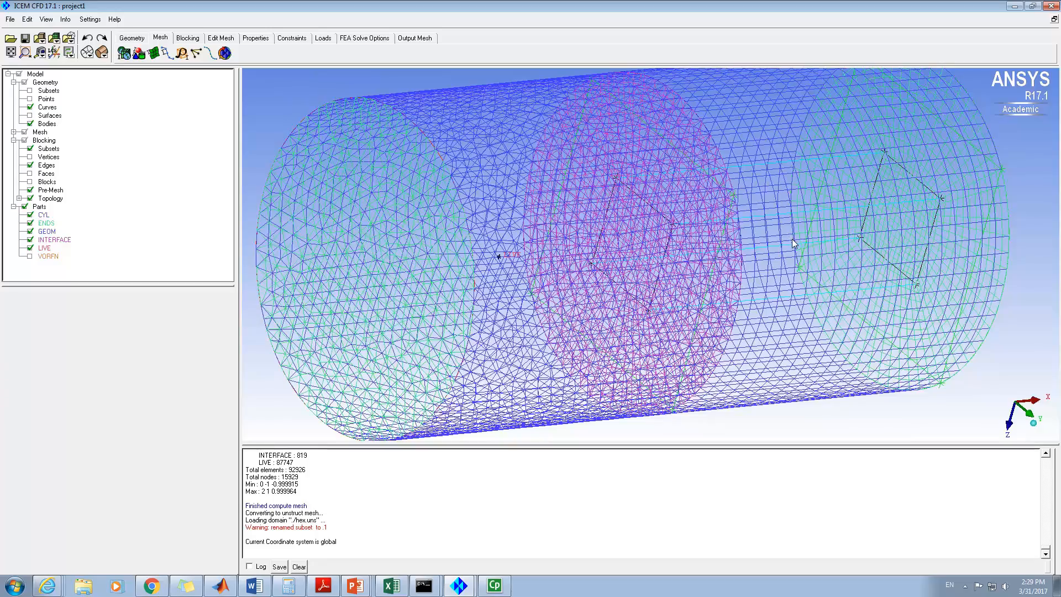
drag(784, 243, 738, 271)
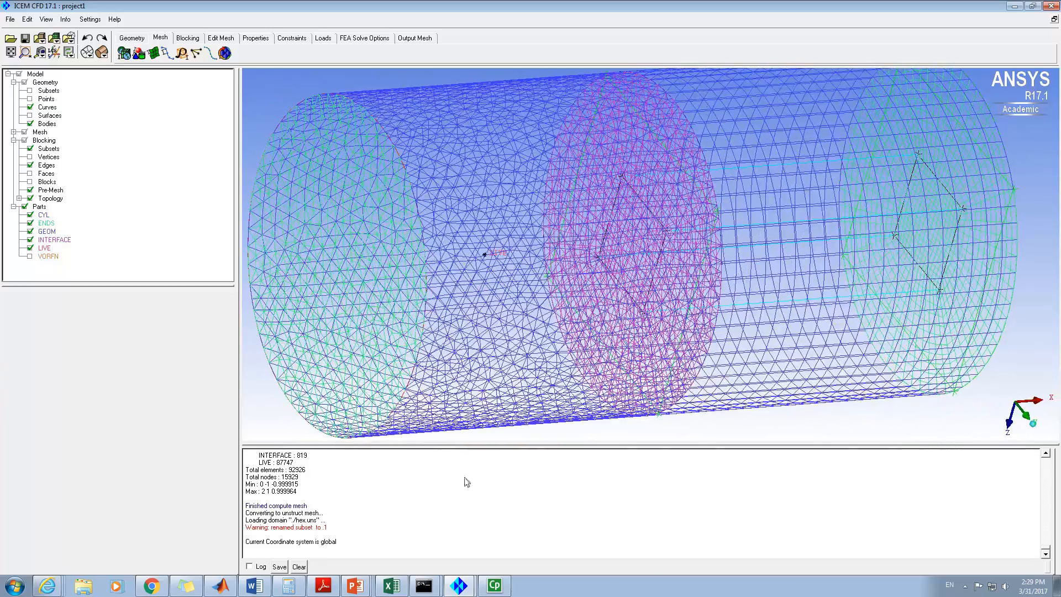
drag(464, 446, 464, 478)
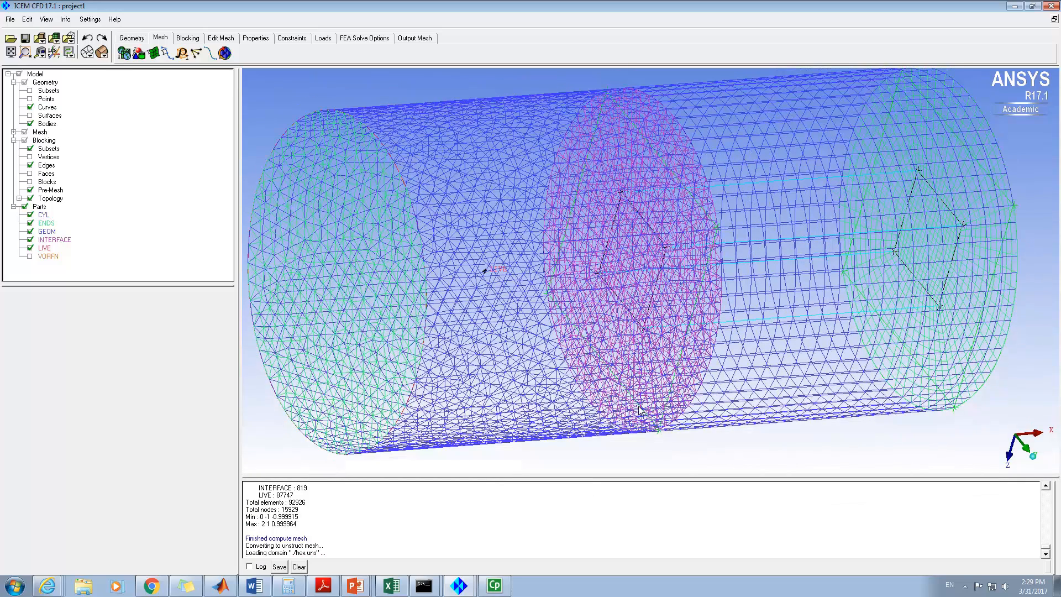
drag(643, 289, 572, 231)
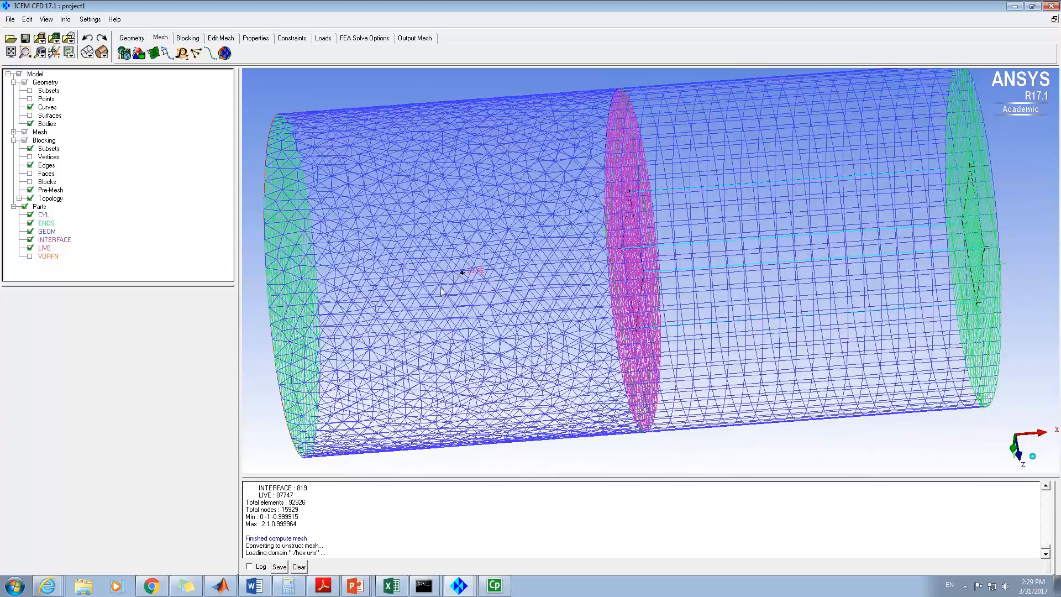
drag(683, 273, 623, 314)
drag(652, 273, 618, 207)
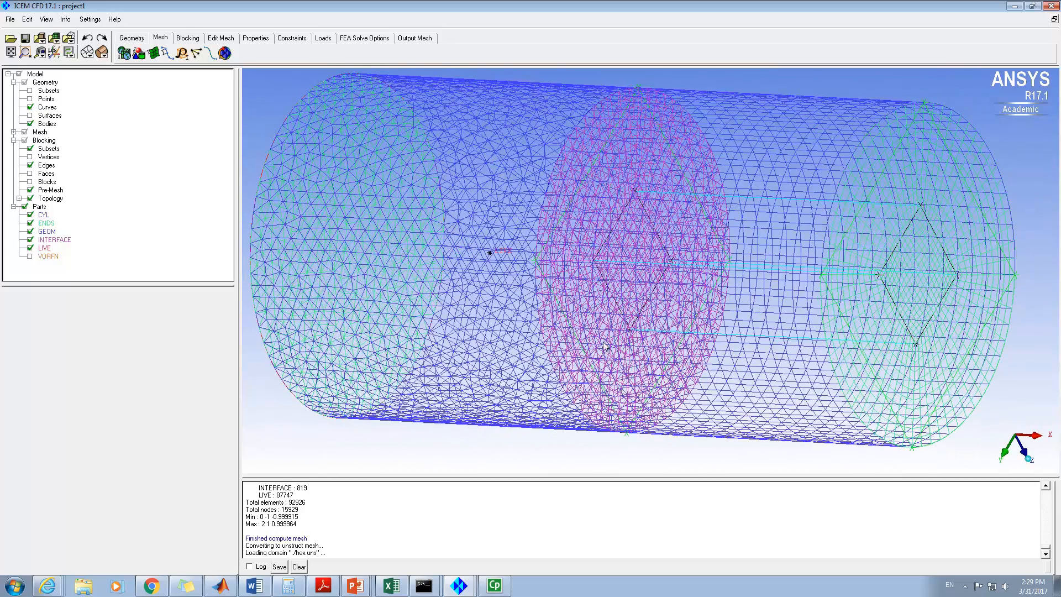
- Hide the CYL, ENDS, GEOM and LIVE parts so only the INTERFACE part is displayed
click(30, 222)
click(31, 222)
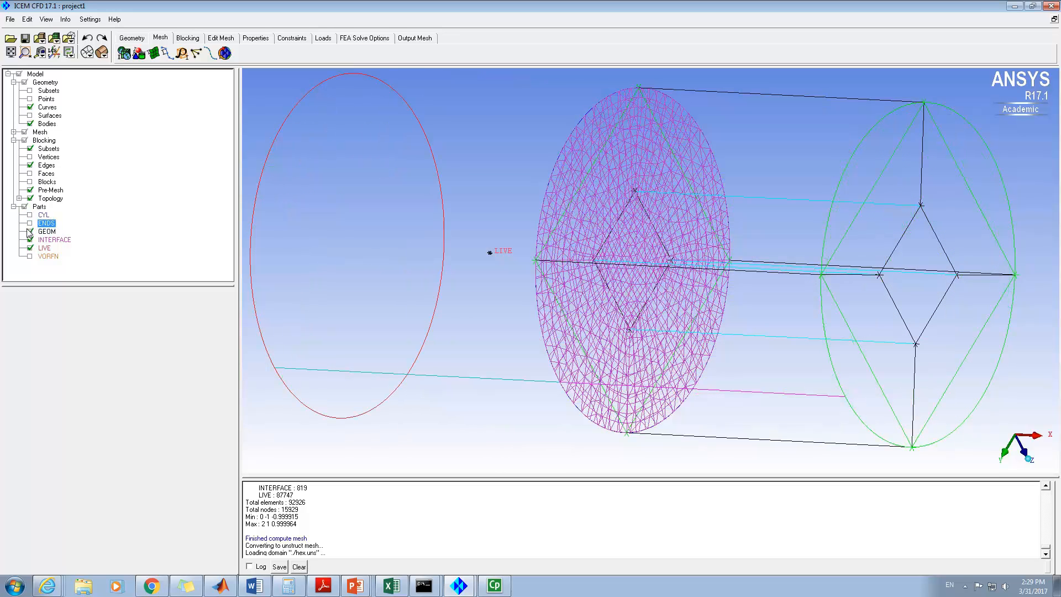
click(31, 231)
click(31, 247)
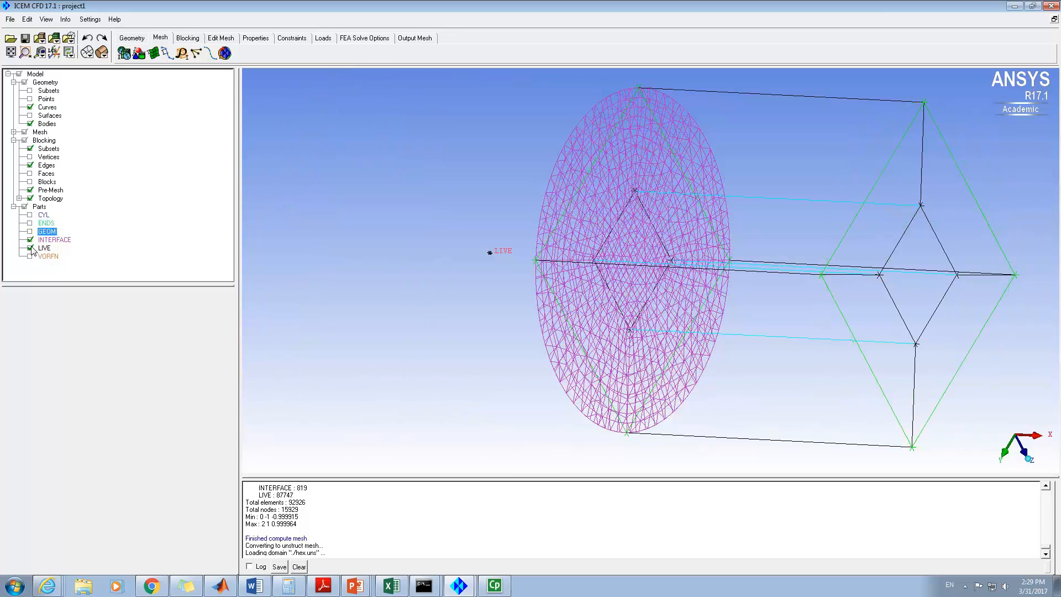
- Examine how the triangular and quadrilateral surface meshes overlap on the isolated INTERFACE part
drag(571, 316, 723, 325)
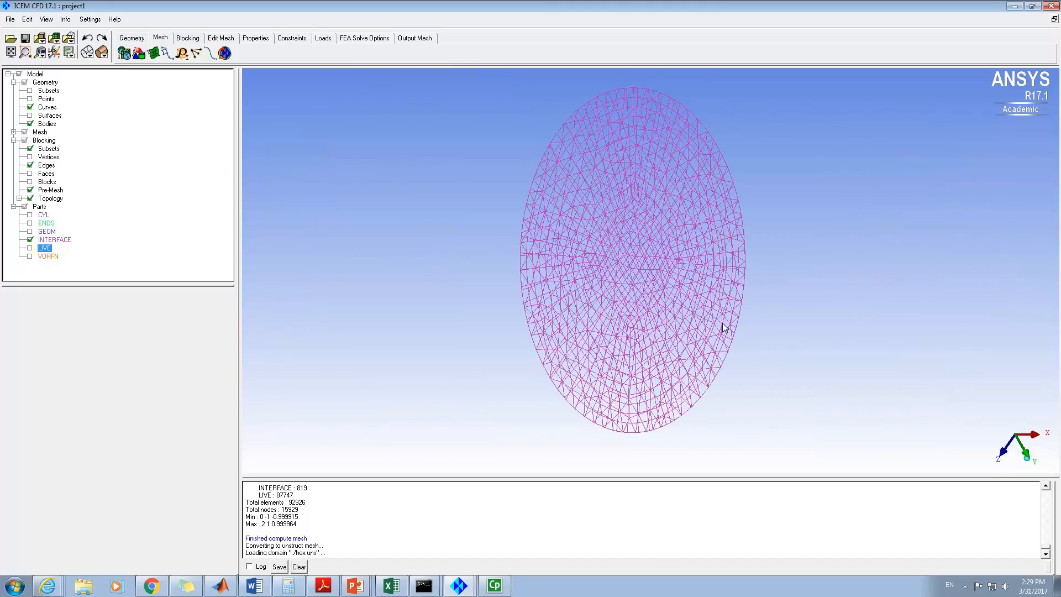
scroll(685, 303, up, 2)
drag(536, 478, 534, 529)
scroll(611, 322, up, 4)
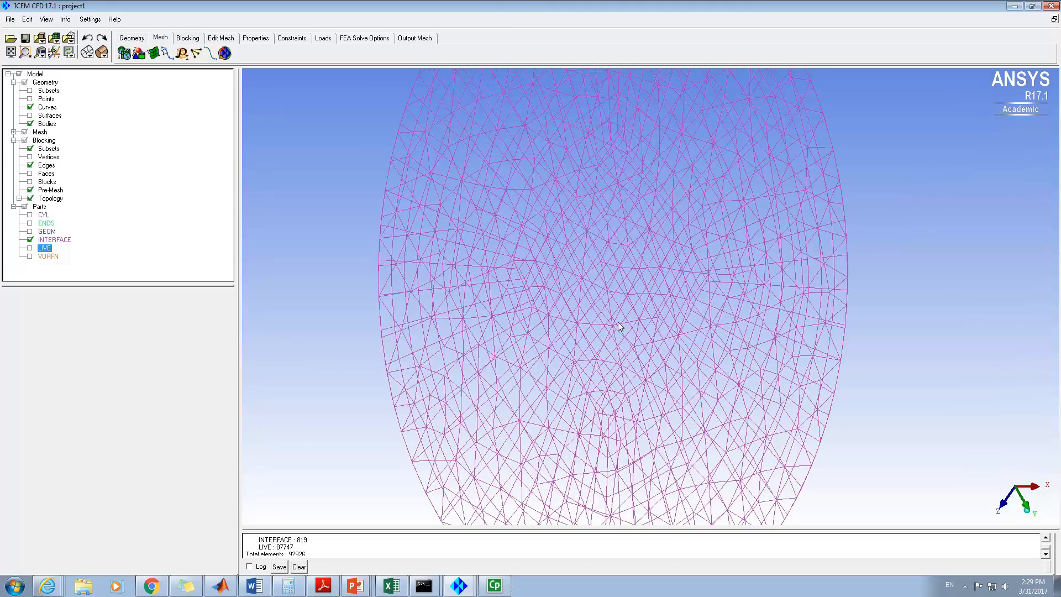
scroll(642, 317, down, 2)
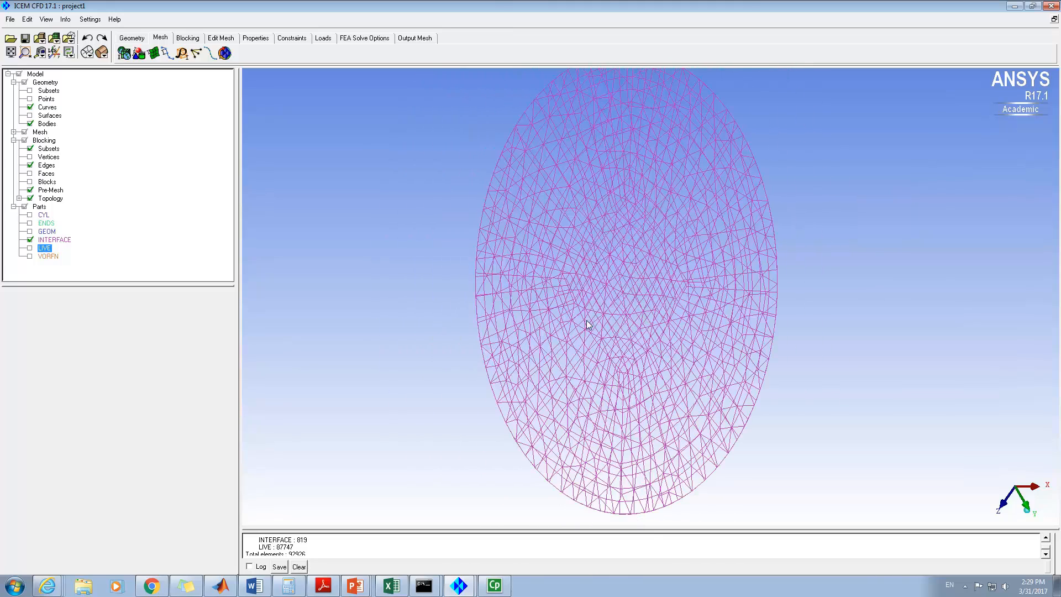
drag(598, 256, 724, 249)
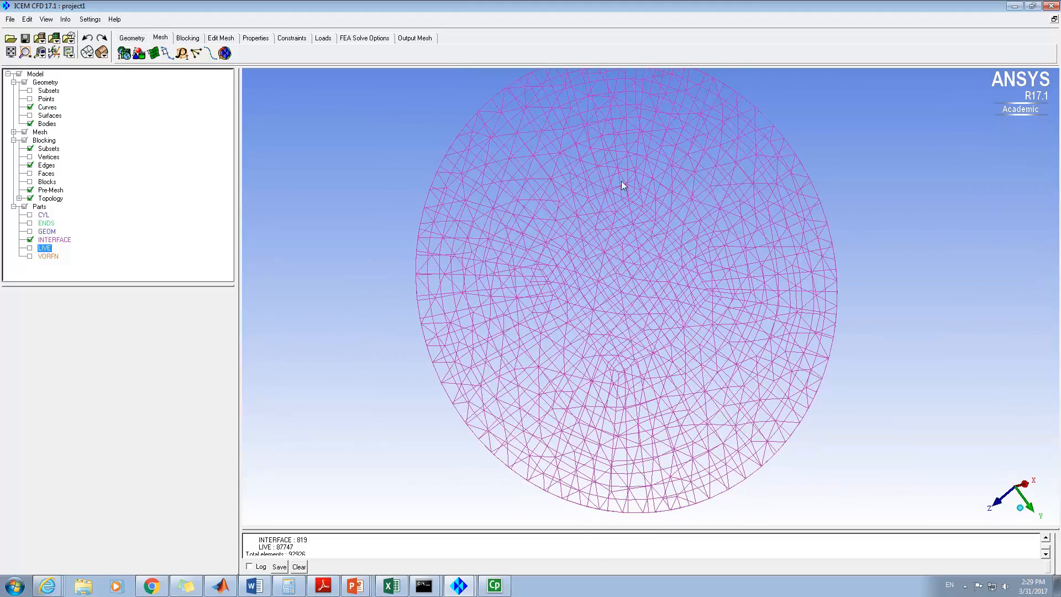
drag(615, 194, 628, 220)
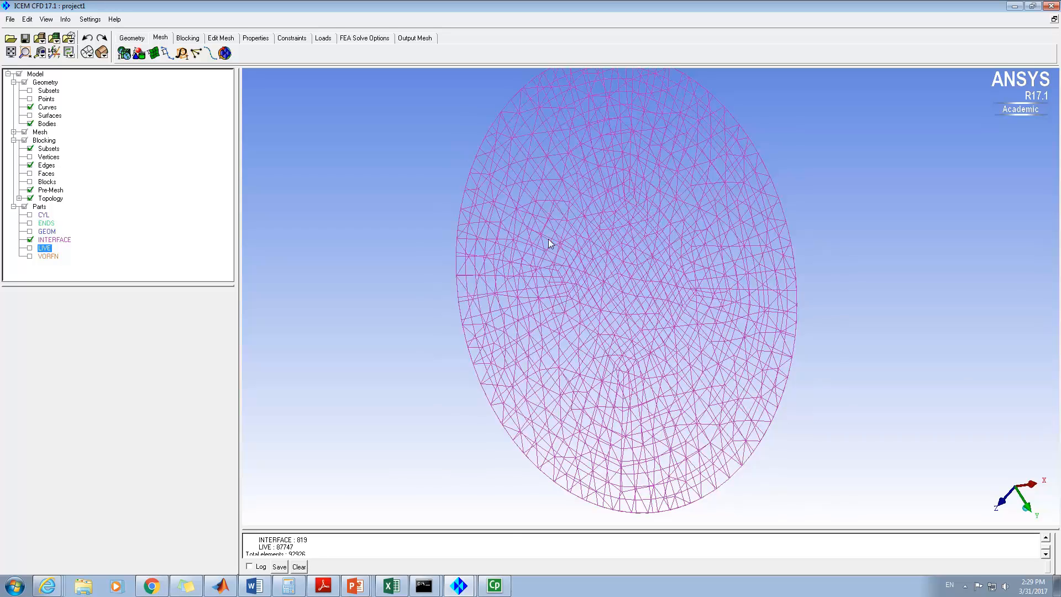
drag(497, 526, 497, 468)
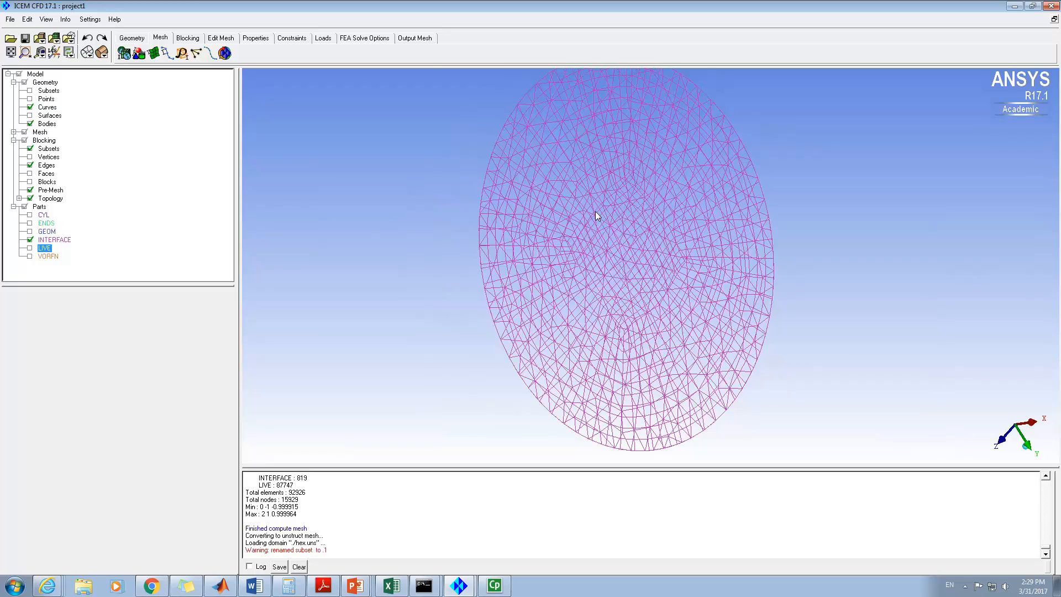
- Merge the volume meshes with Merge Nodes, using INTERFACE as the merge surface mesh part
click(226, 39)
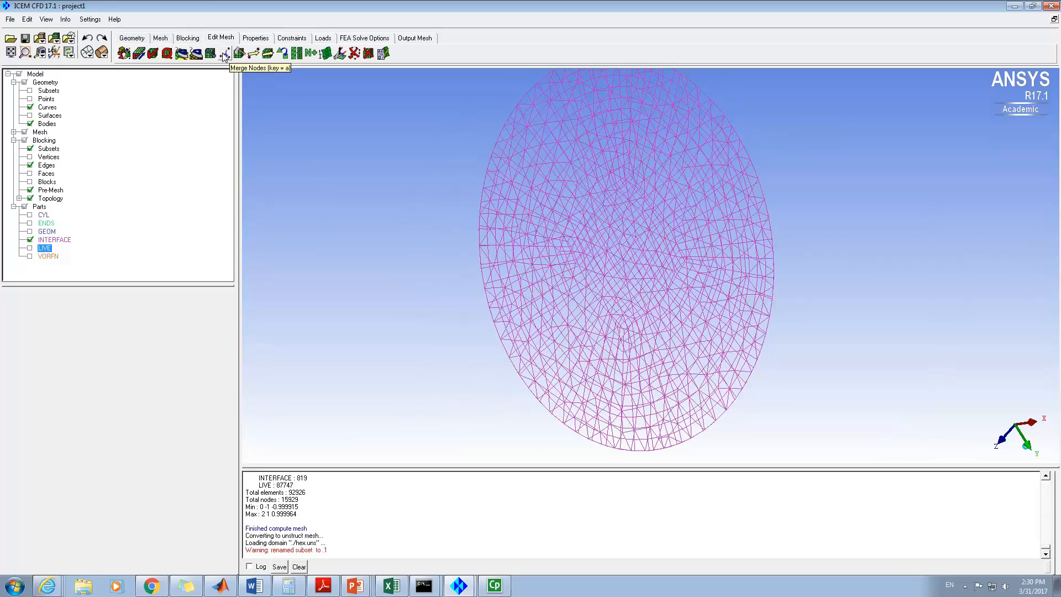
click(224, 56)
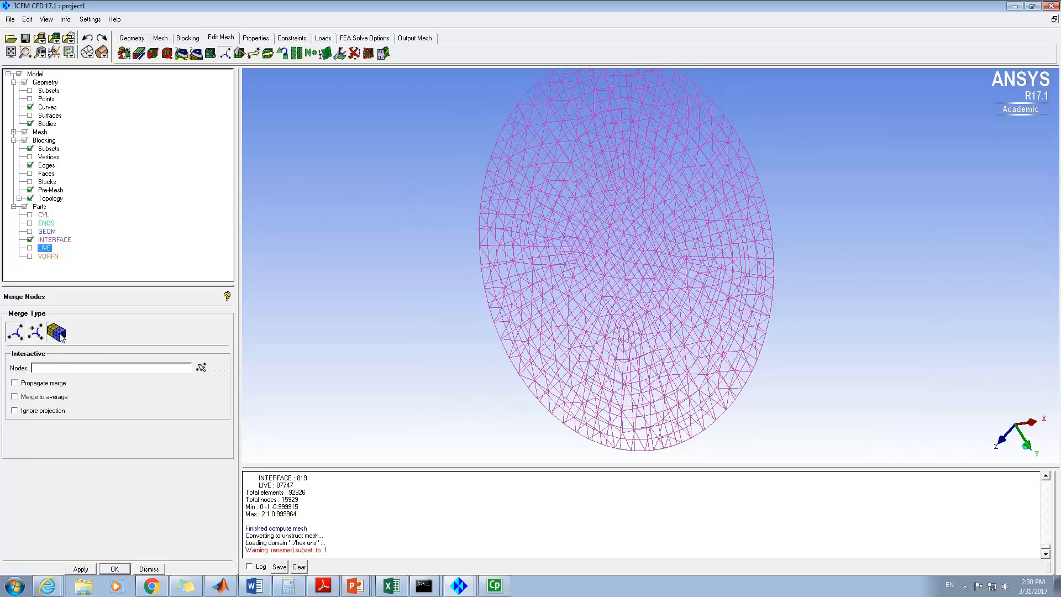
click(63, 338)
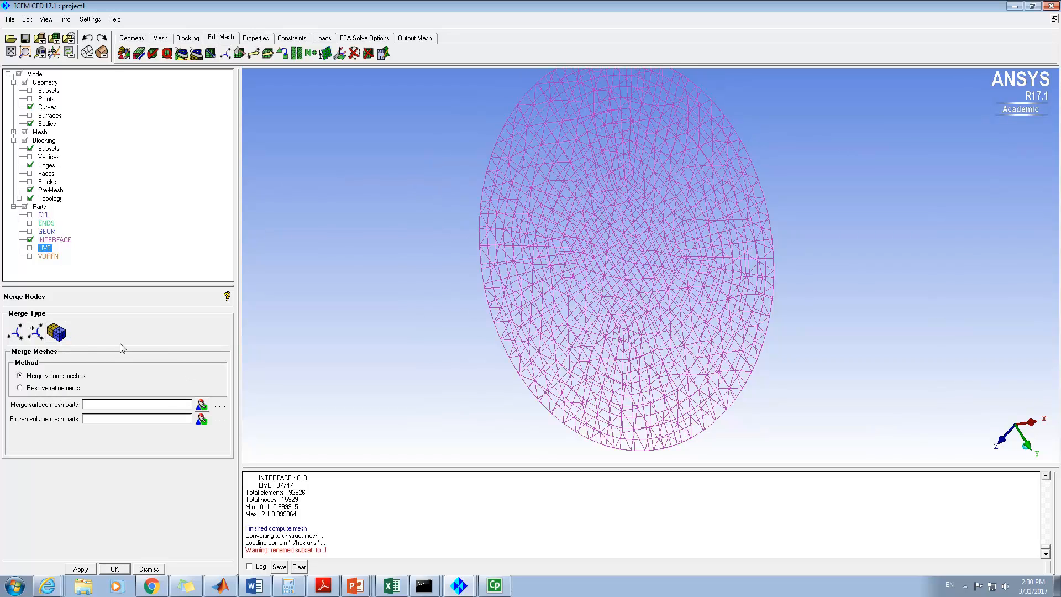
click(201, 406)
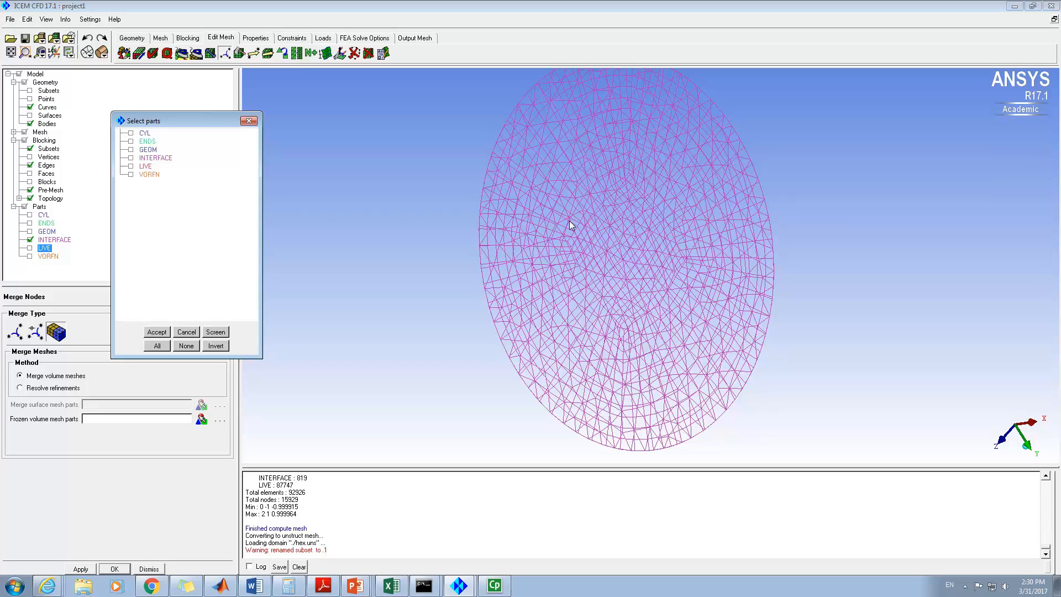
click(131, 158)
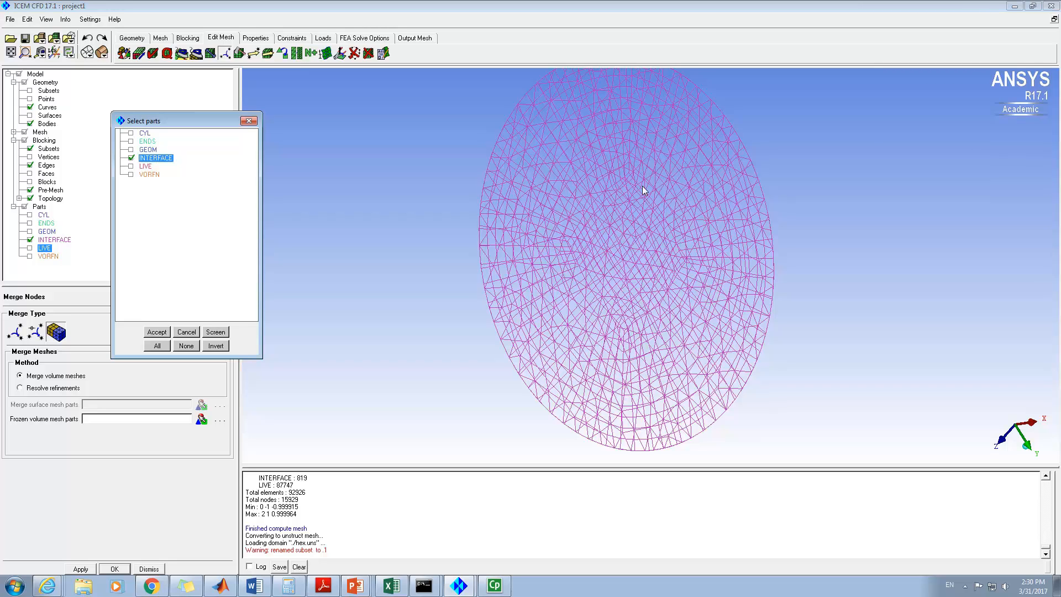
click(160, 333)
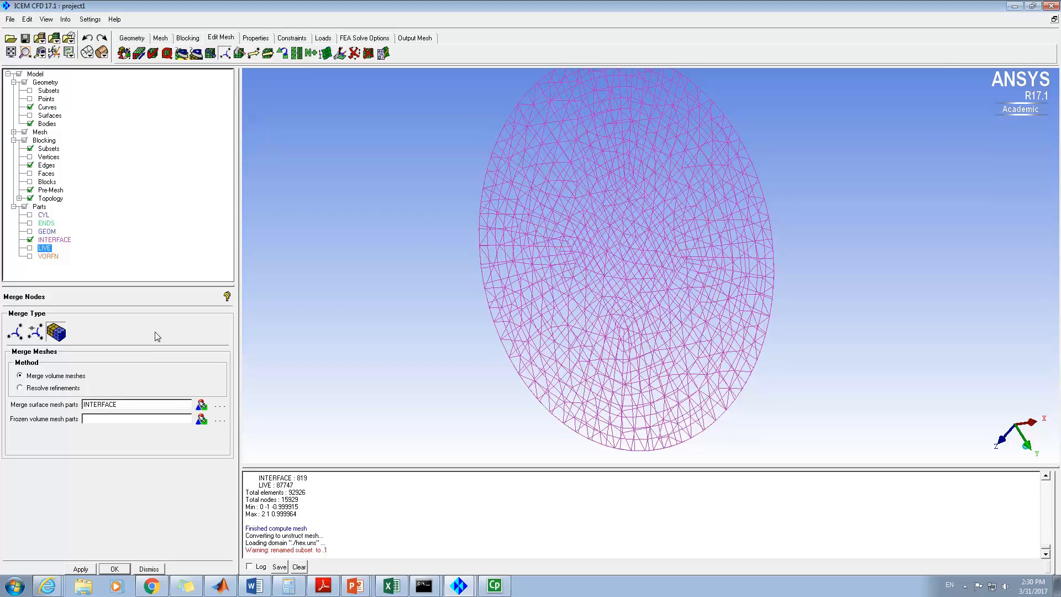
click(81, 569)
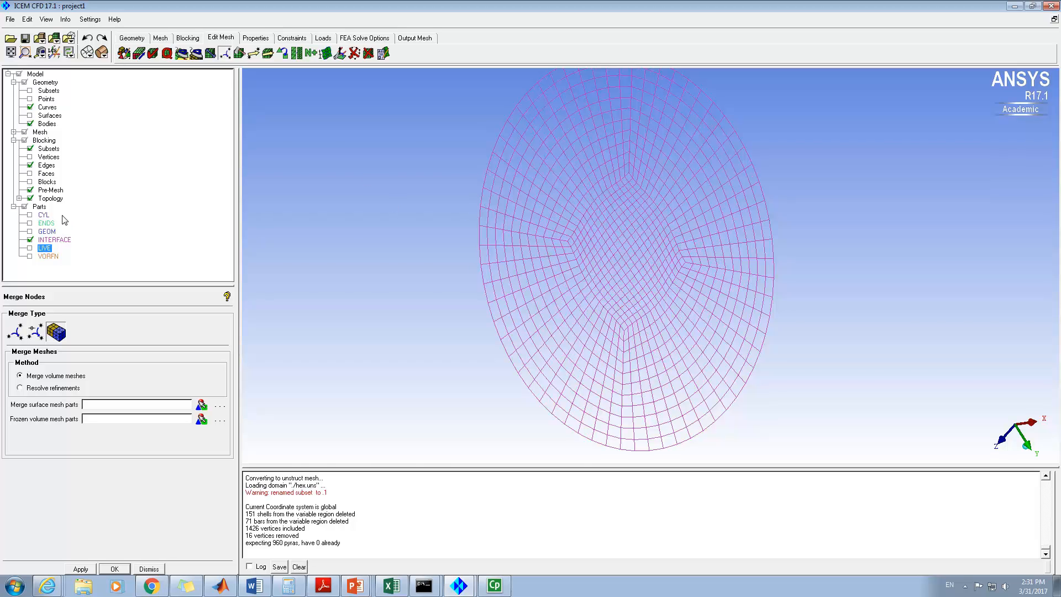
- Redisplay the CYL, ENDS, GEOM and LIVE parts and examine the merged cylinder mesh across the interface
click(30, 215)
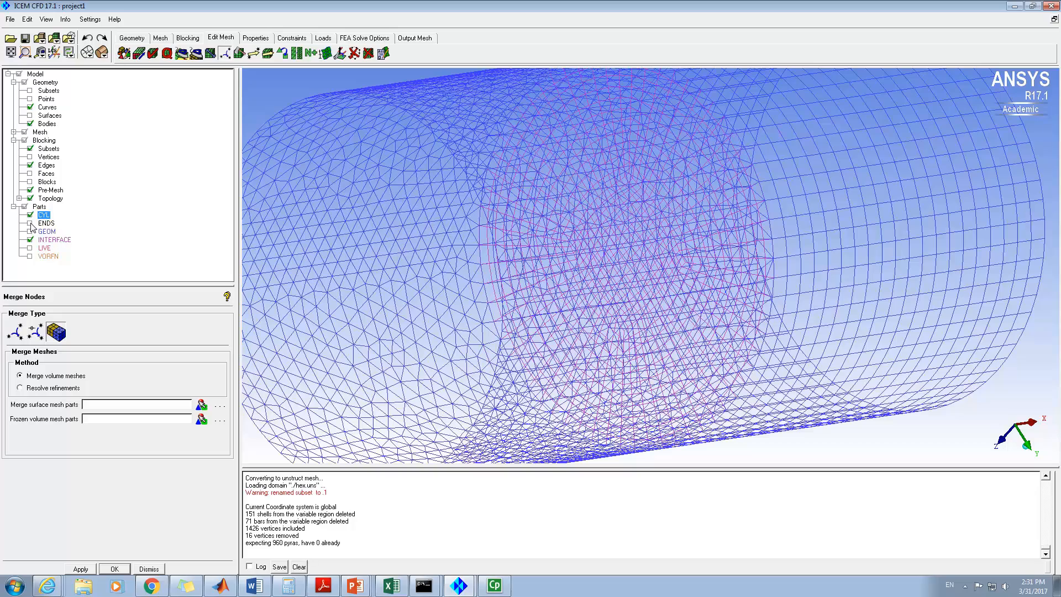
click(30, 223)
click(30, 231)
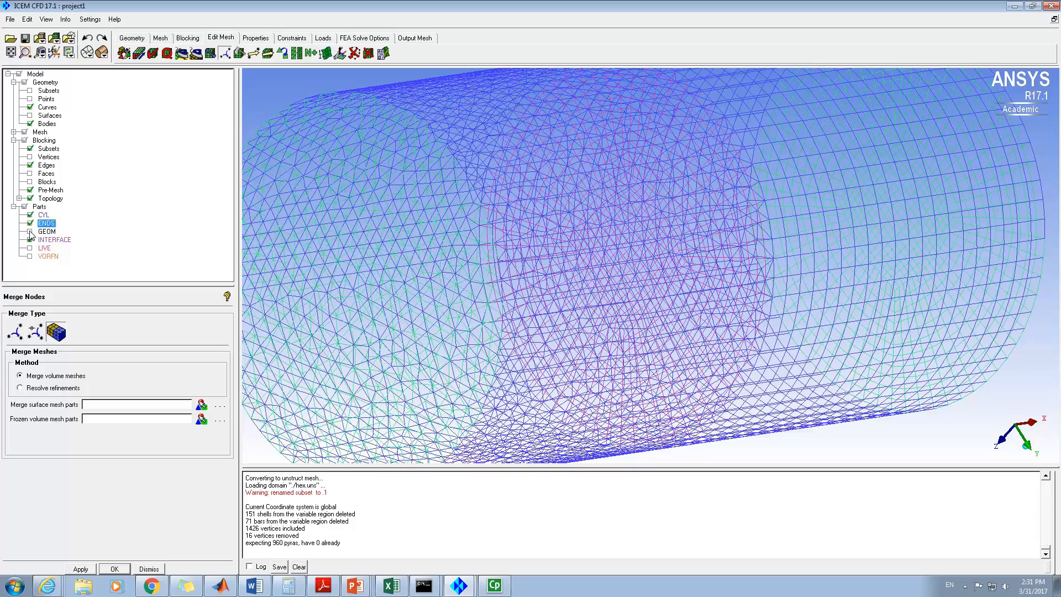
click(30, 248)
drag(601, 272, 626, 211)
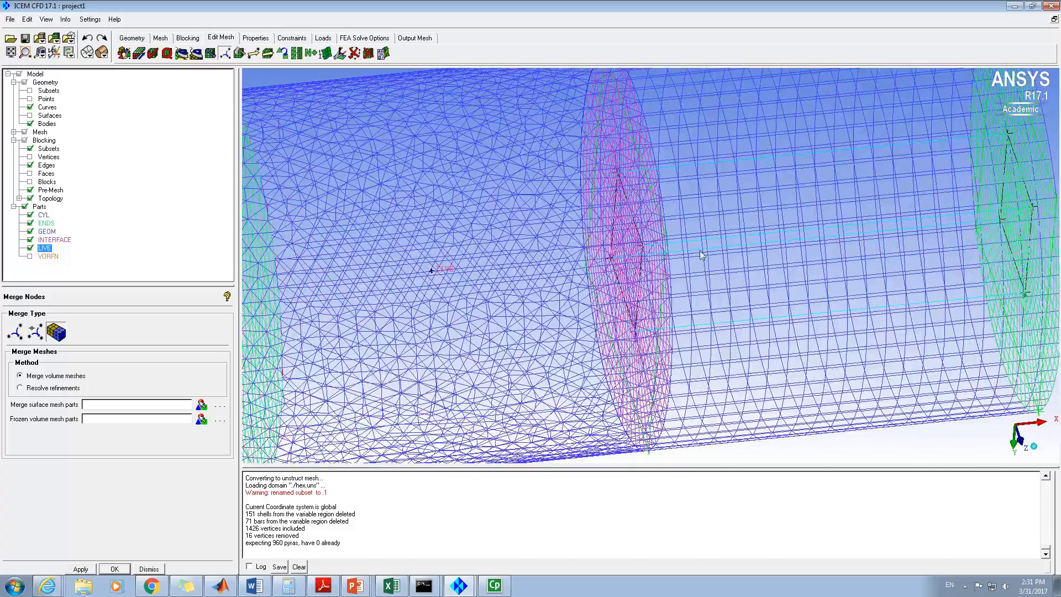
drag(599, 247, 806, 253)
mouse_move(598, 268)
mouse_down()
mouse_move(702, 264)
mouse_move(611, 258)
mouse_up()
scroll(645, 270, down, 3)
drag(794, 255, 781, 277)
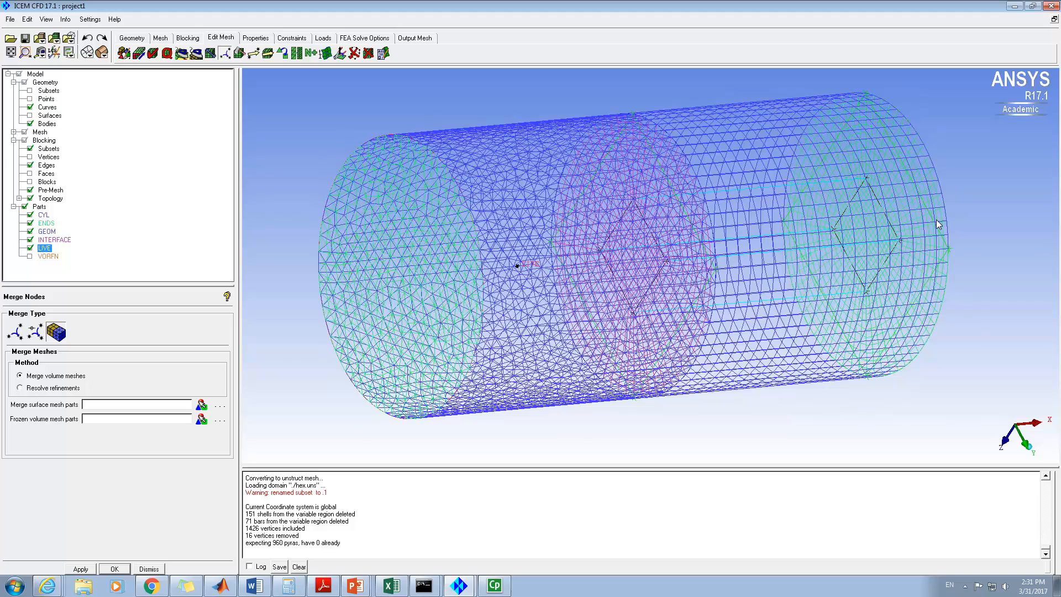
drag(725, 235, 464, 228)
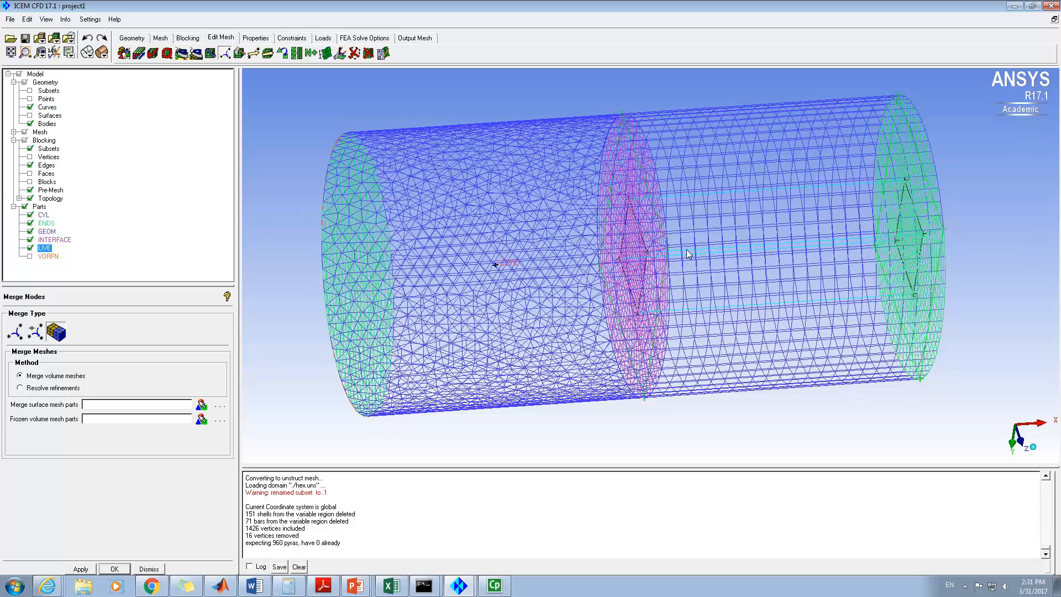
- Close the cylinder project without saving it
click(1051, 7)
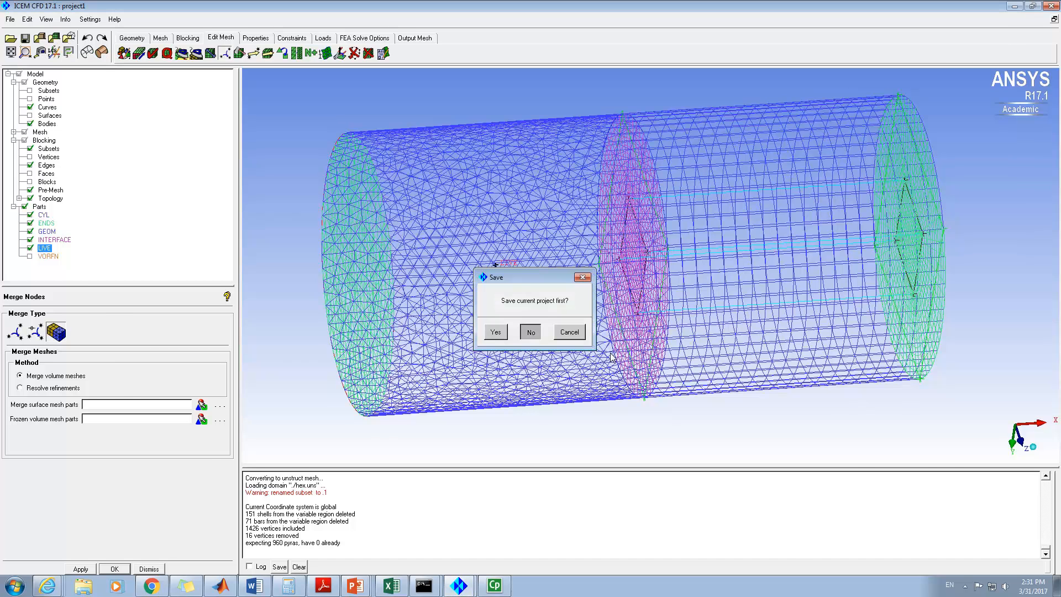
click(531, 331)
- Switch to the other open ICEM CFD project and examine the large outer domain with the small inner box near its floor
click(459, 585)
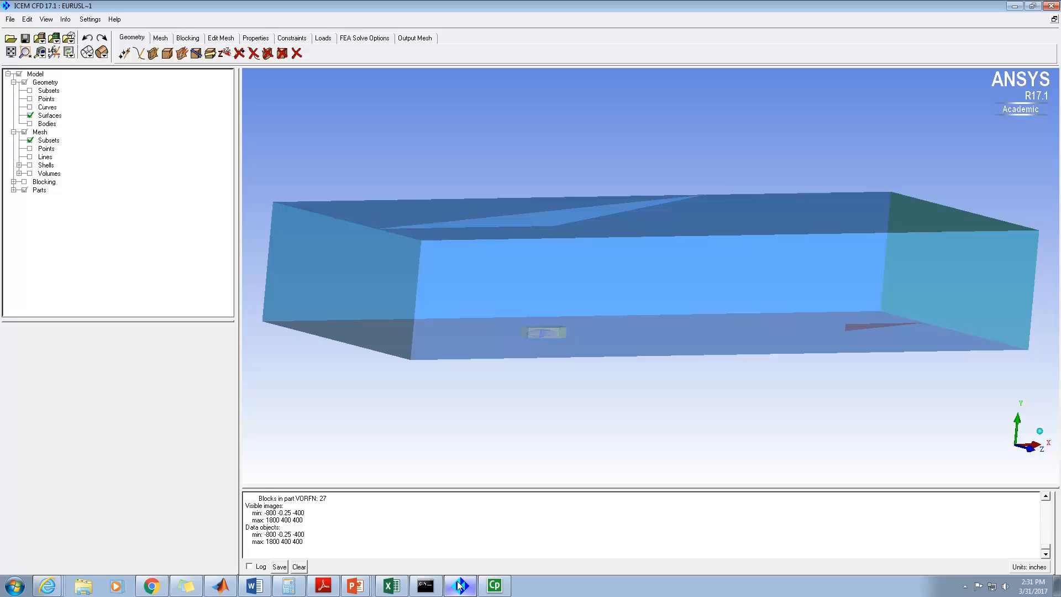
mouse_move(613, 380)
mouse_down()
mouse_move(637, 372)
mouse_move(625, 376)
mouse_up()
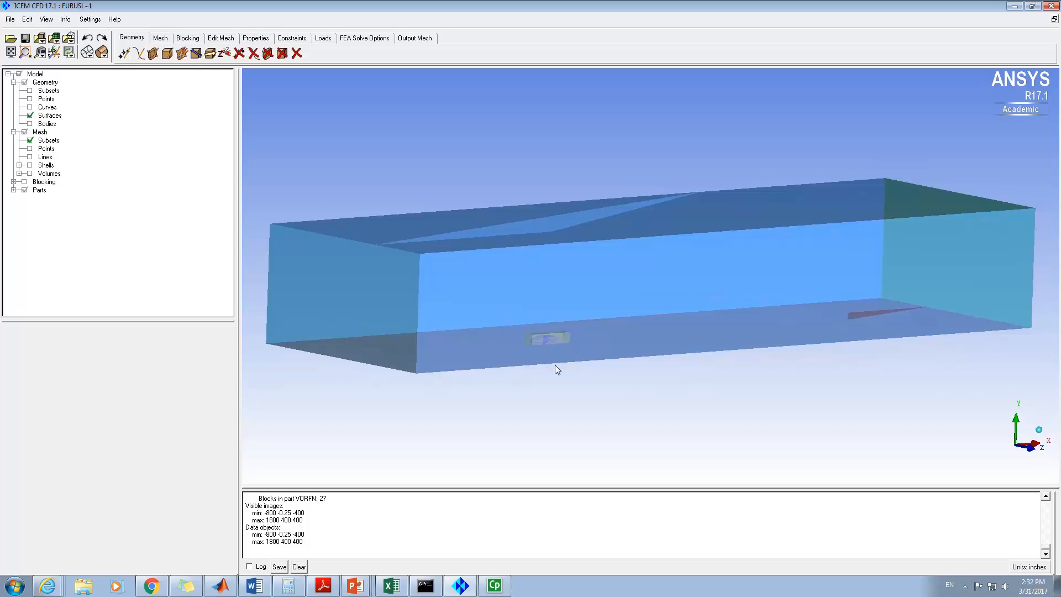
scroll(539, 347, up, 5)
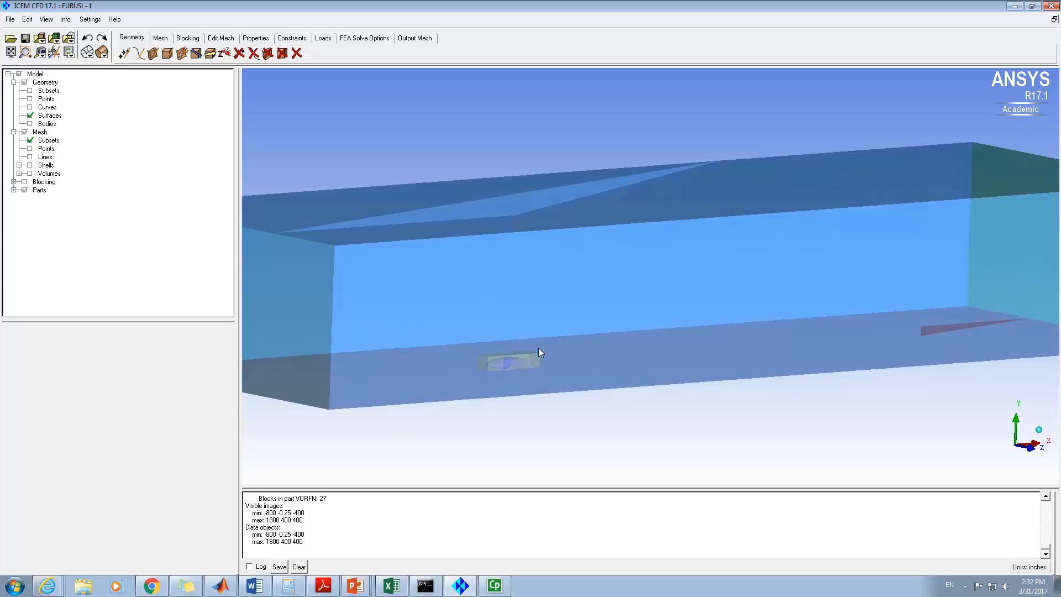
scroll(483, 353, up, 2)
middle_drag(516, 330, 694, 273)
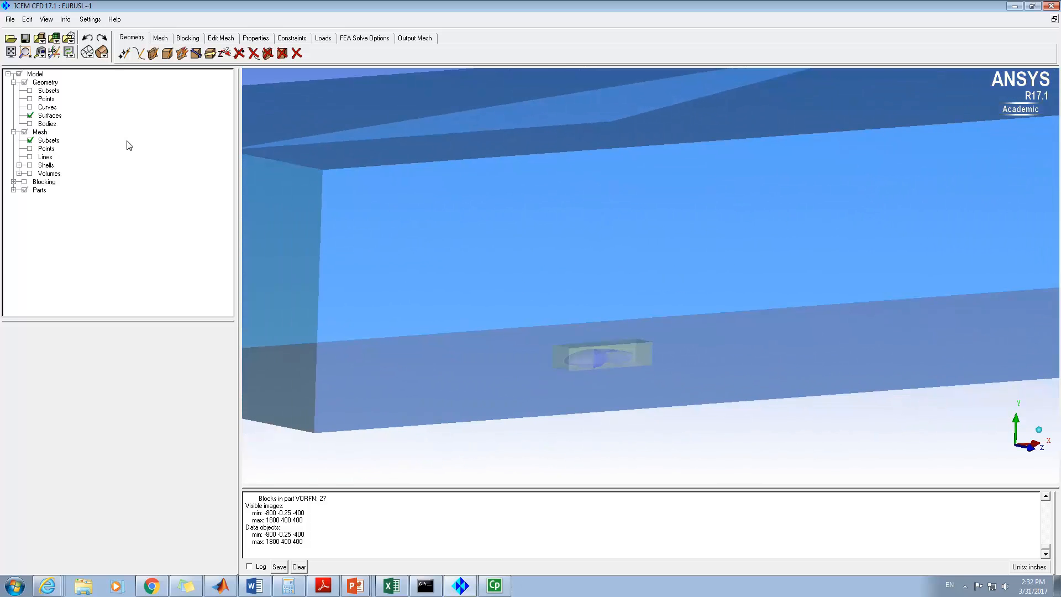
- Show only the LAVAL and ROAD parts, hiding INLET, INNER_BOX, INNER_DOMAIN, OUTER_DOMAIN, OUTLET and SIDES
click(14, 190)
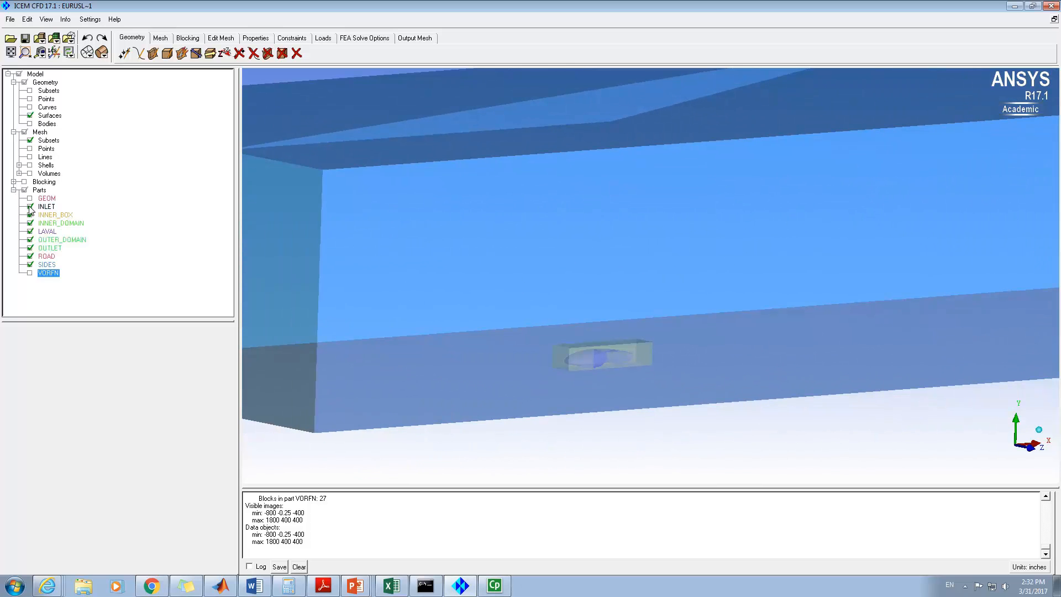
click(29, 207)
click(30, 215)
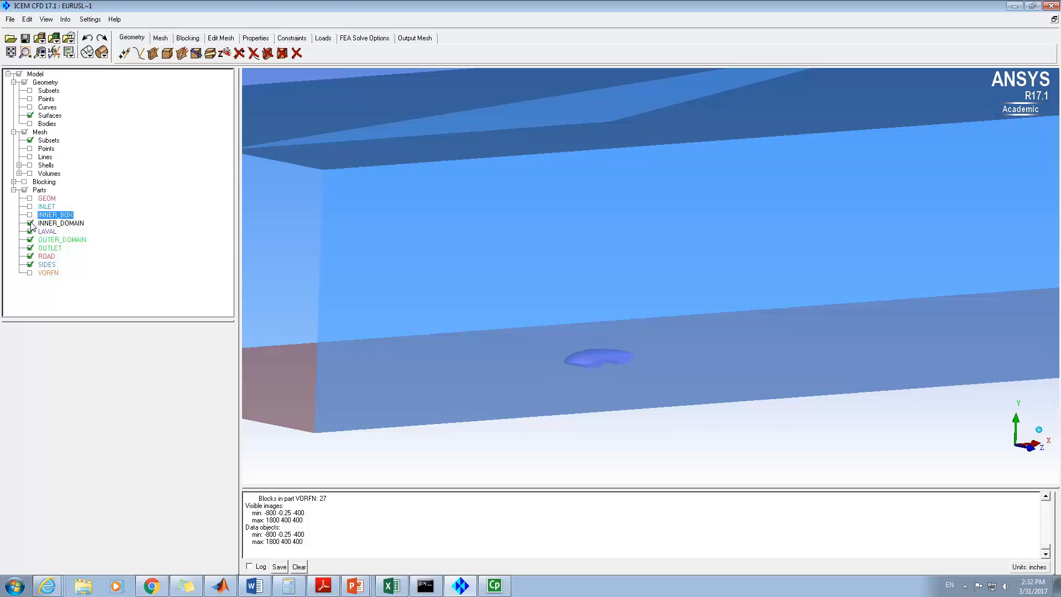
click(29, 223)
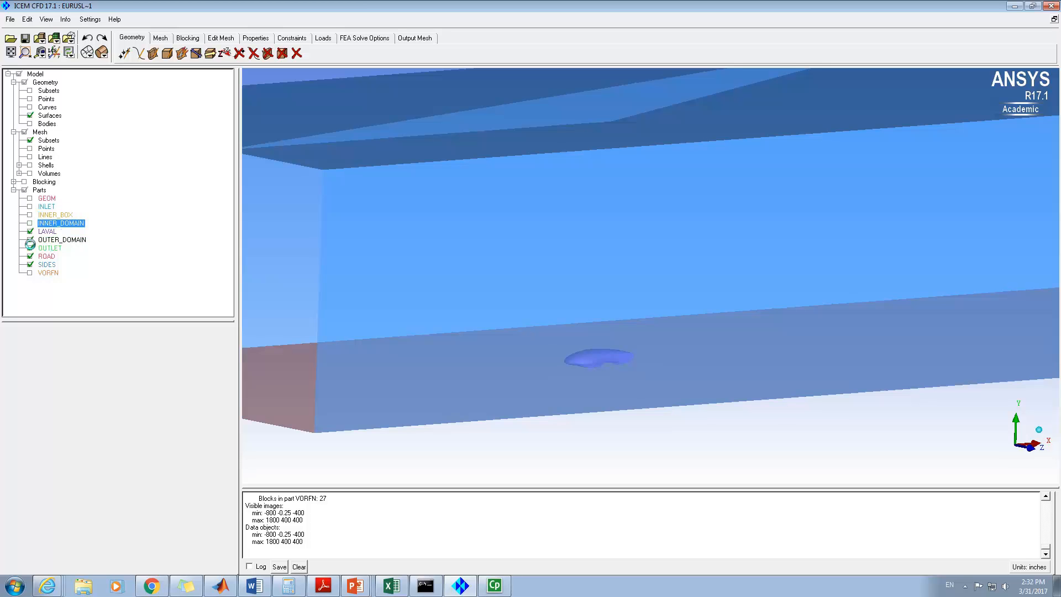
click(30, 240)
click(30, 248)
click(30, 256)
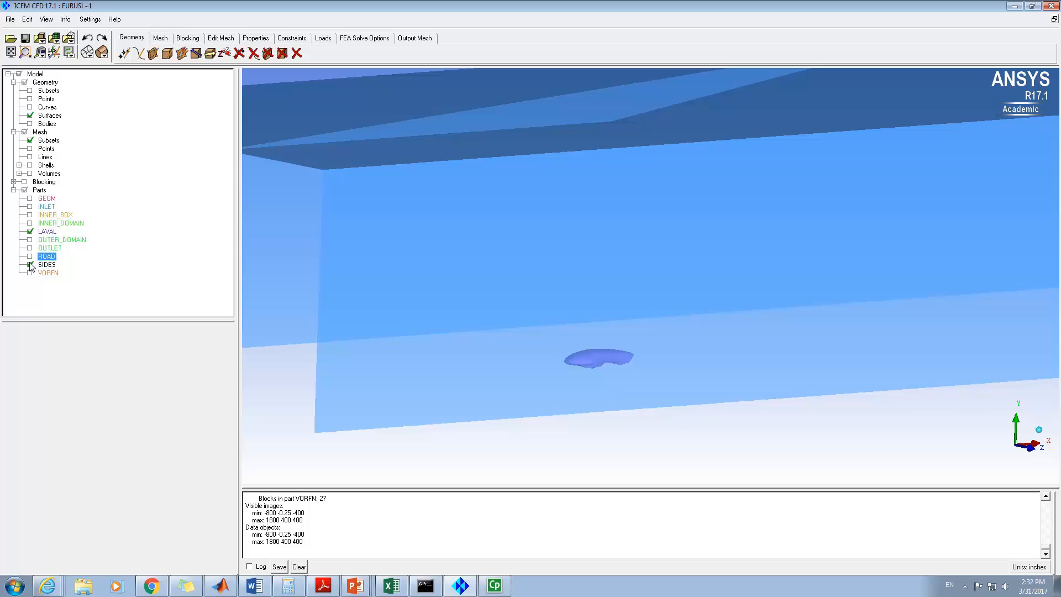
click(29, 256)
click(30, 265)
- Examine the shape of the LAVAL body and its position over the ROAD surface
drag(518, 300, 573, 416)
middle_drag(574, 417, 670, 297)
scroll(671, 297, up, 10)
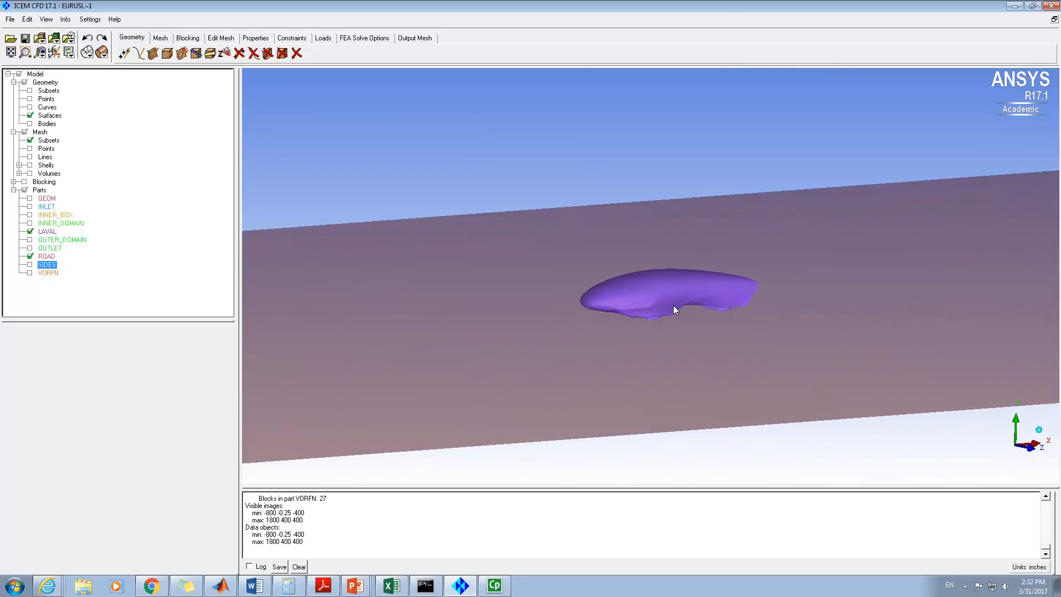
drag(646, 355, 750, 323)
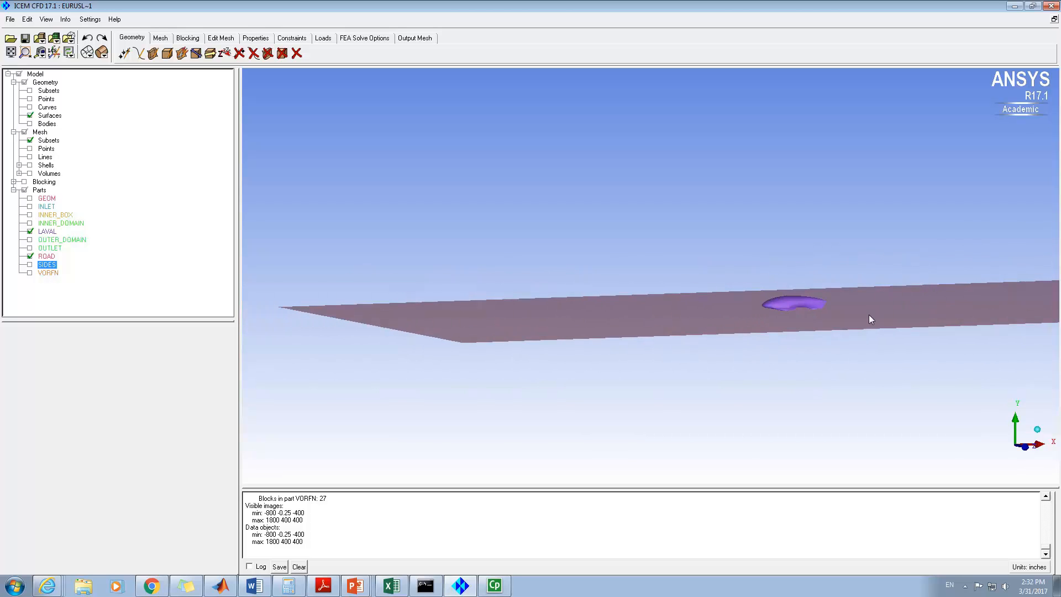
drag(869, 316, 319, 284)
drag(891, 276, 693, 315)
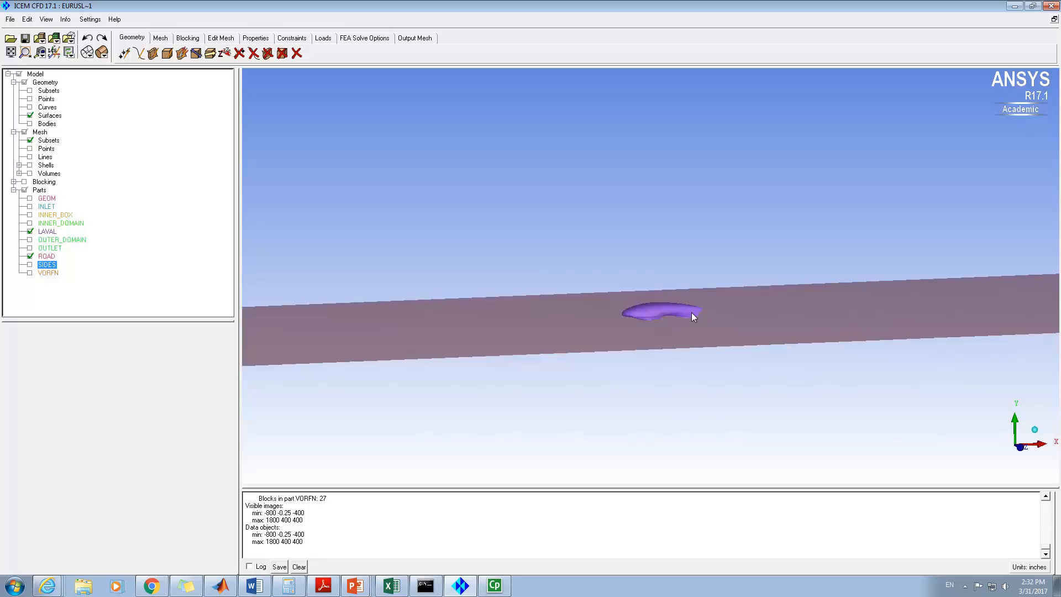
scroll(694, 306, down, 2)
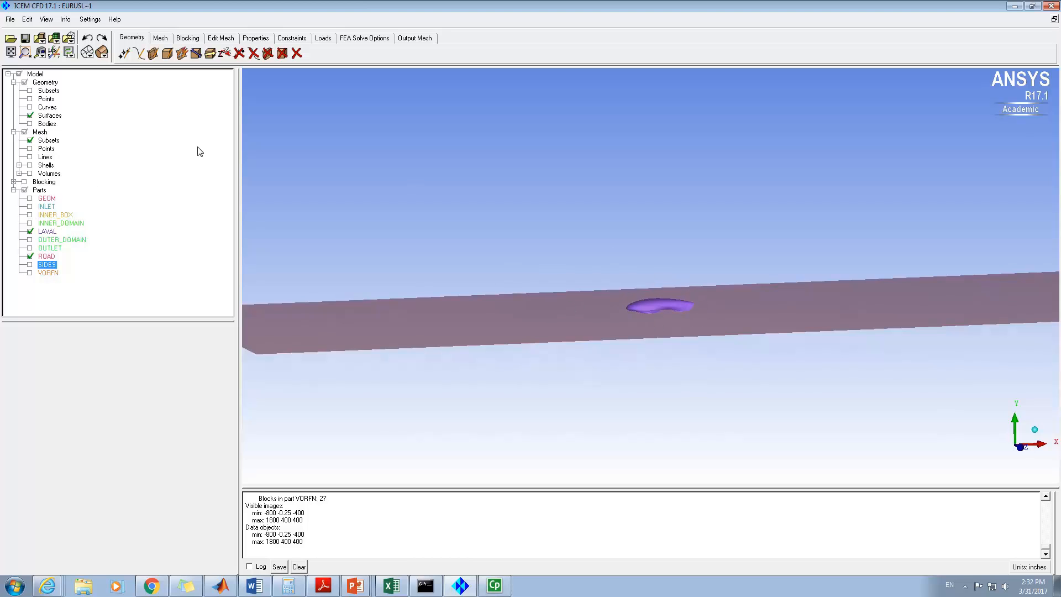
- Redisplay the hidden parts and inspect the location of the inner box within the full domain
click(25, 190)
click(24, 190)
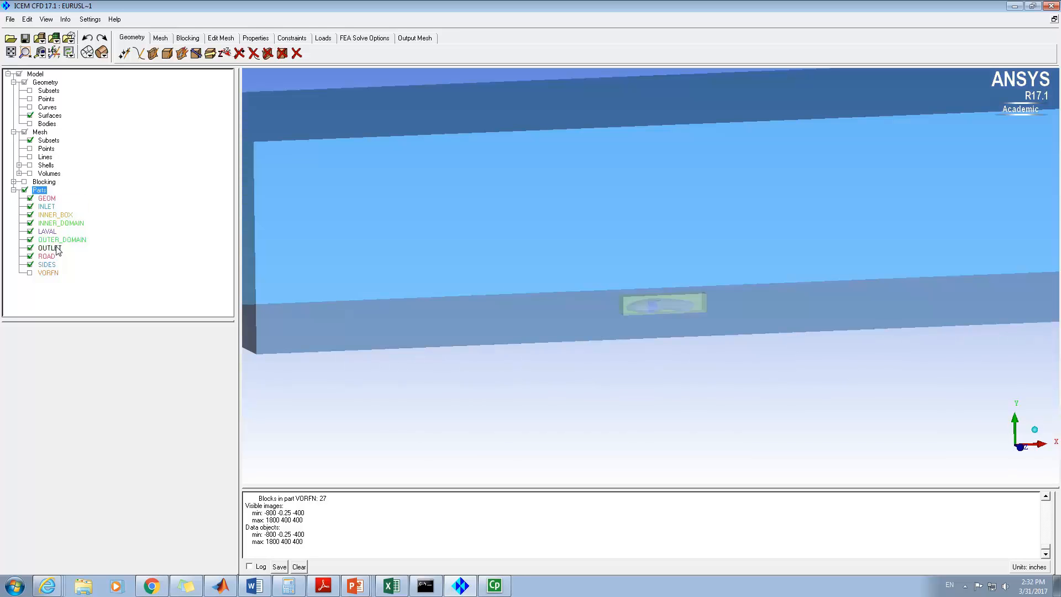
mouse_move(680, 286)
mouse_down()
mouse_move(631, 263)
mouse_move(680, 271)
mouse_up()
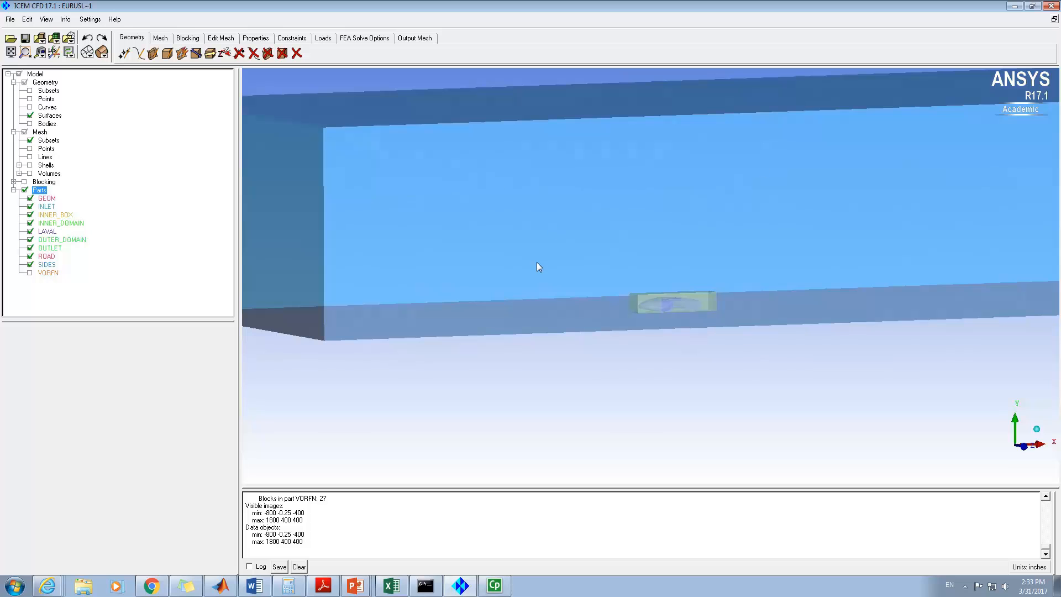
scroll(860, 222, down, 5)
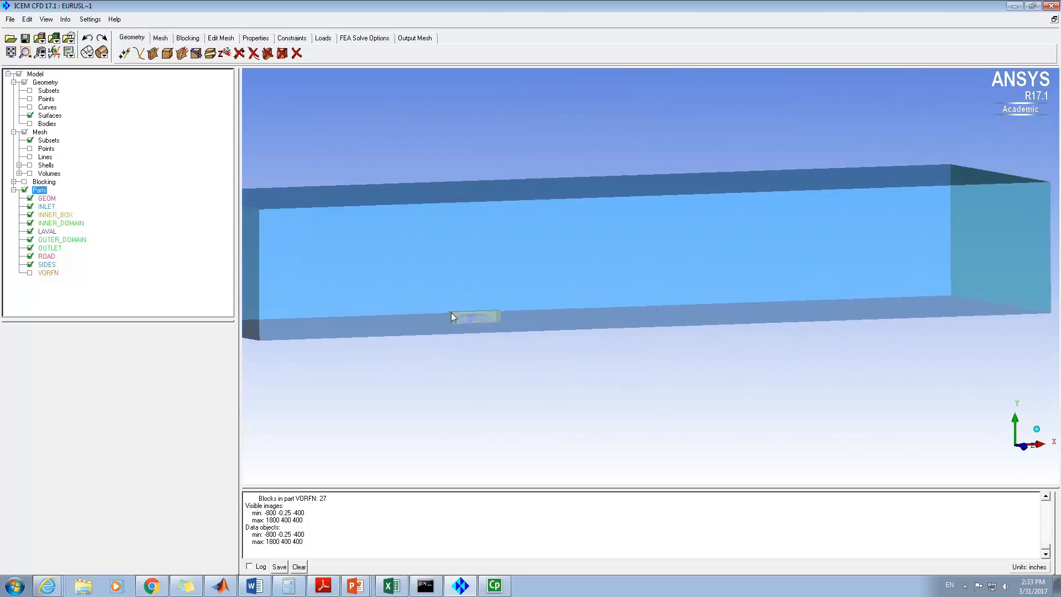
scroll(477, 316, up, 3)
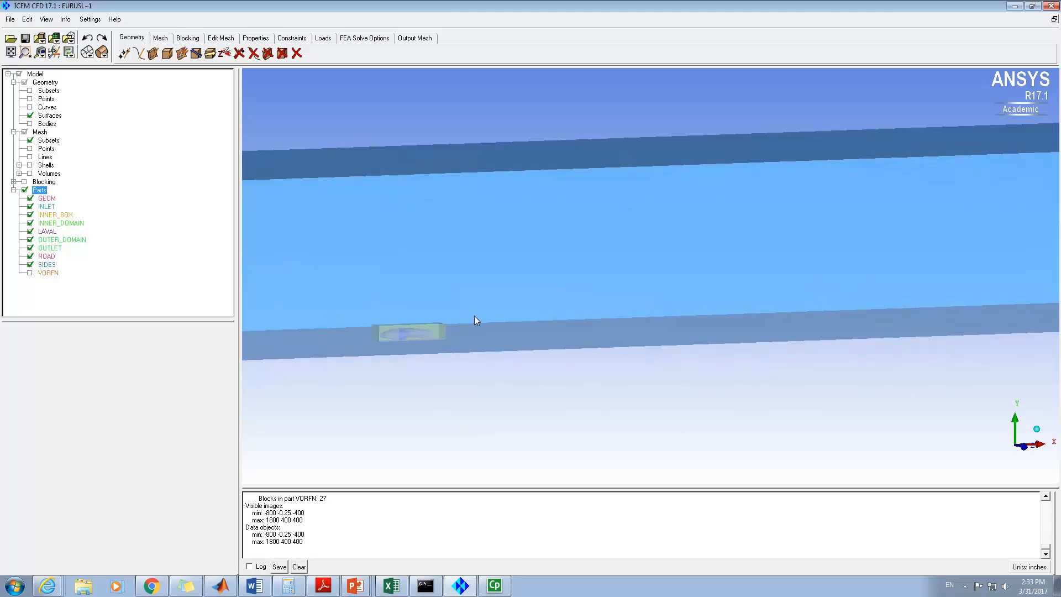
scroll(626, 269, up, 2)
scroll(665, 308, up, 2)
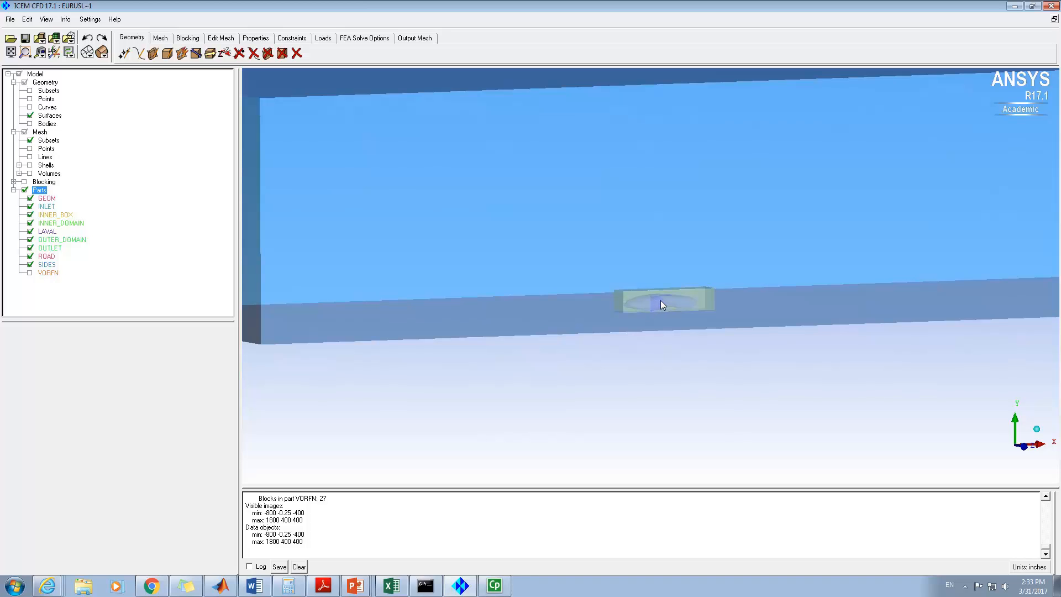
- Examine the extent of the outer domain around the inner box, from the inlet end to the outlet end
drag(694, 270, 984, 193)
scroll(983, 192, down, 3)
middle_drag(983, 192, 798, 224)
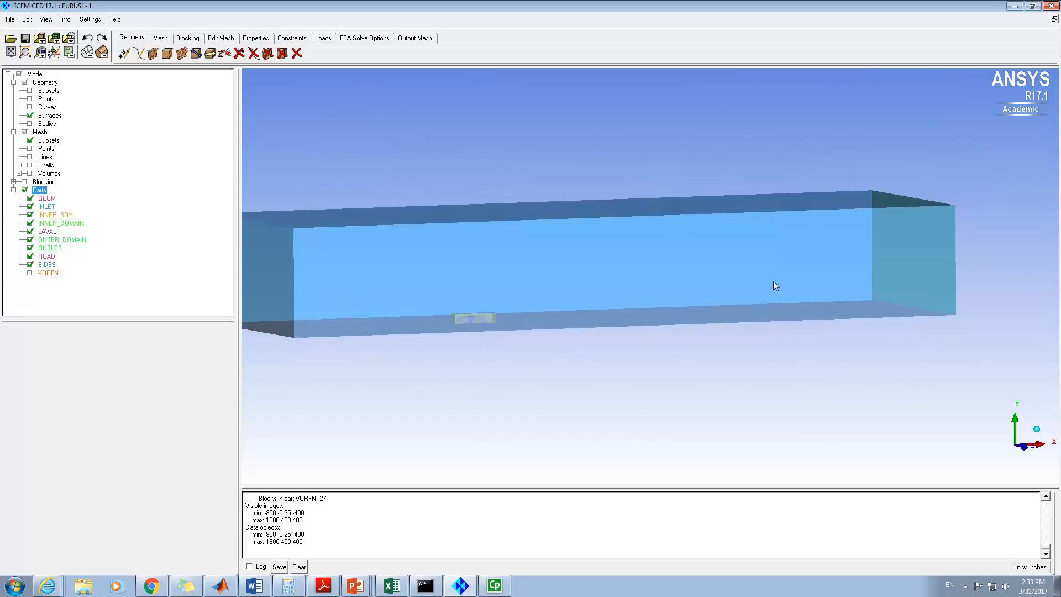
drag(571, 287, 608, 285)
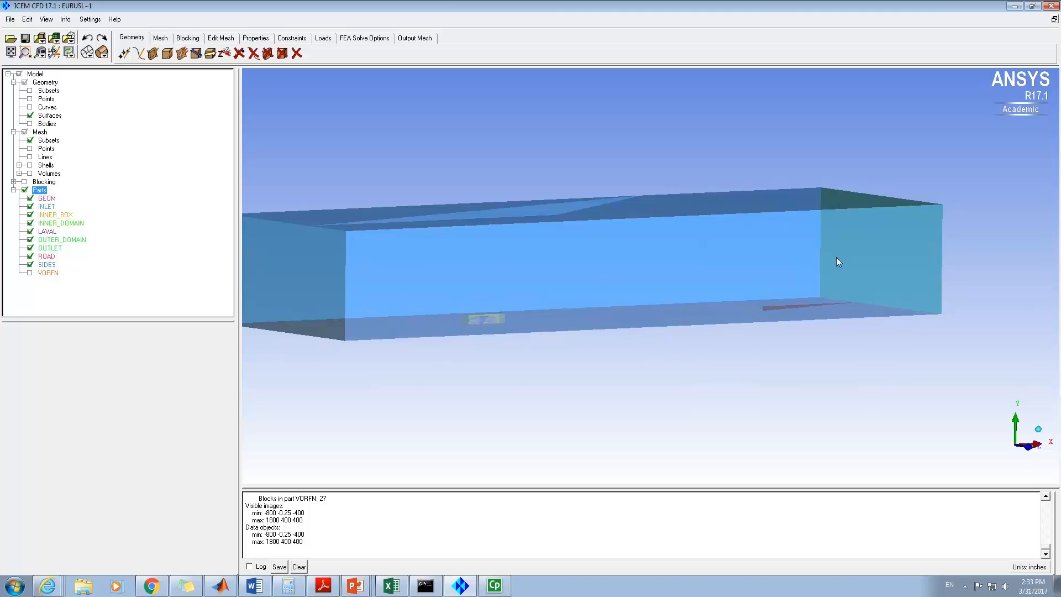
scroll(582, 280, down, 3)
scroll(579, 283, up, 6)
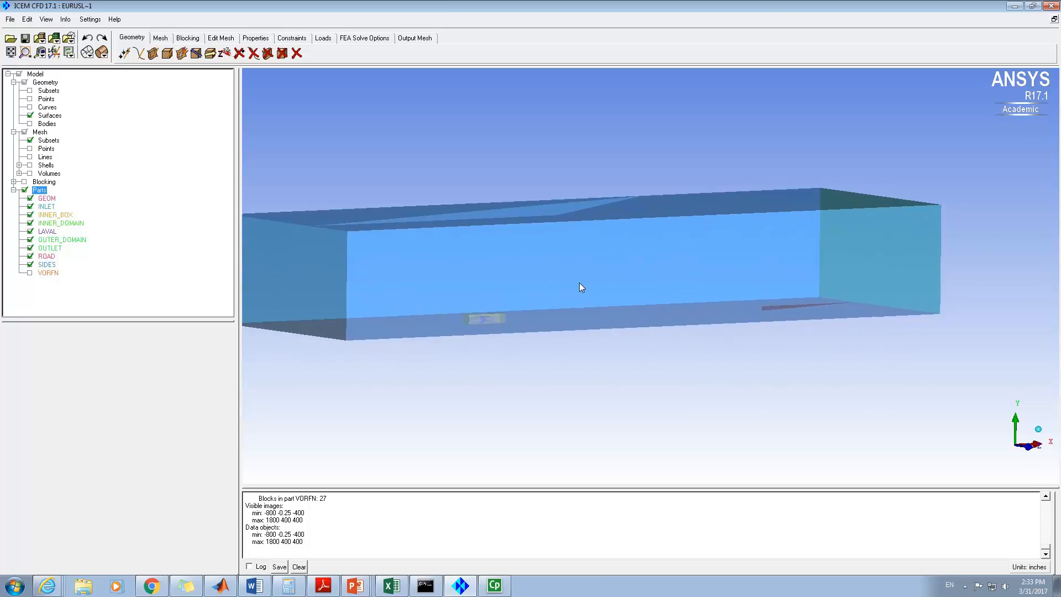
middle_drag(403, 282, 572, 269)
scroll(573, 270, up, 3)
scroll(626, 258, down, 3)
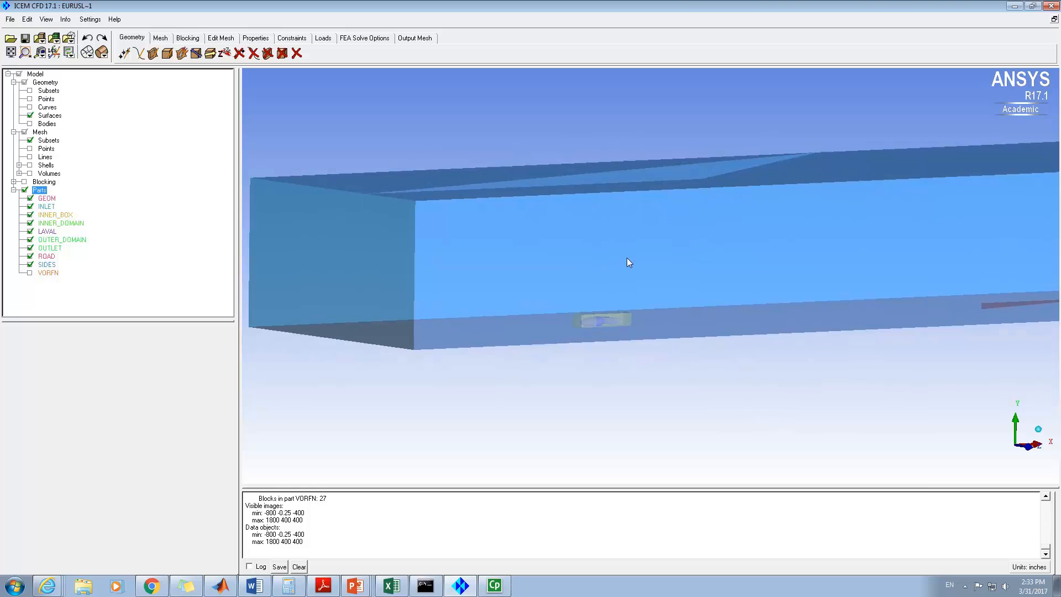
- Widen the graphics area and inspect the inner box enclosing the LAVAL body up close
drag(237, 248, 118, 250)
scroll(468, 254, up, 3)
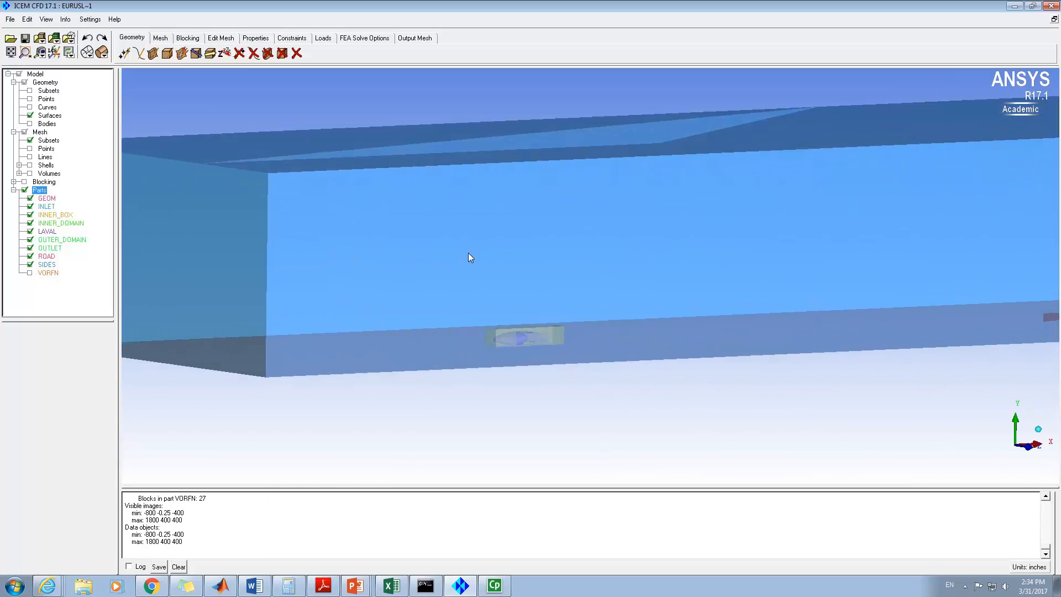
scroll(468, 253, up, 4)
middle_drag(459, 263, 531, 225)
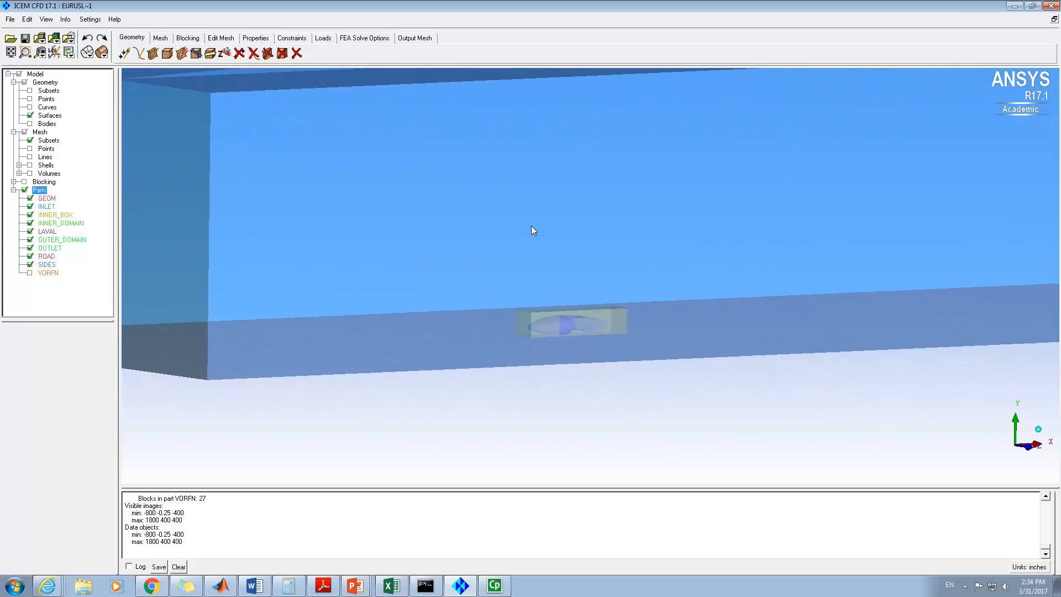
scroll(531, 226, up, 5)
middle_drag(475, 354, 500, 274)
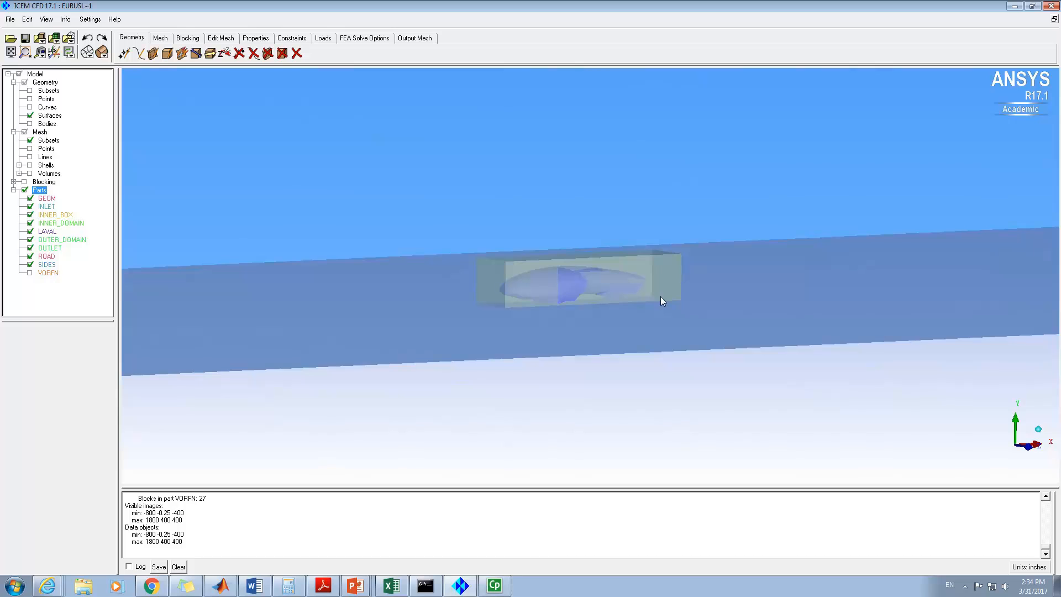
scroll(608, 260, up, 5)
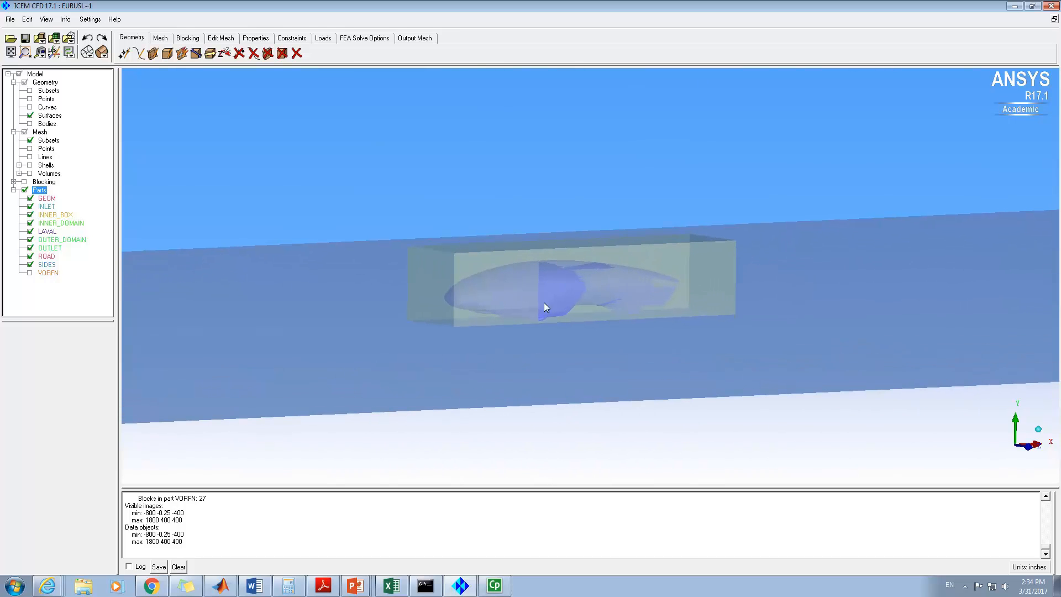
scroll(636, 279, up, 5)
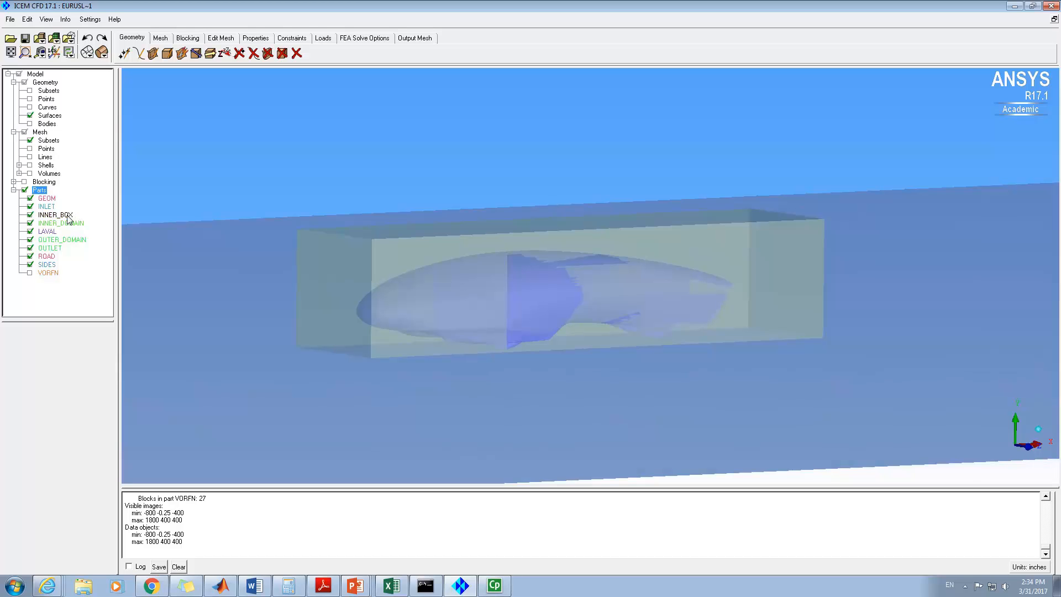
- Hide and redisplay the INNER_BOX part to compare the LAVAL body with and without its enclosure
click(31, 215)
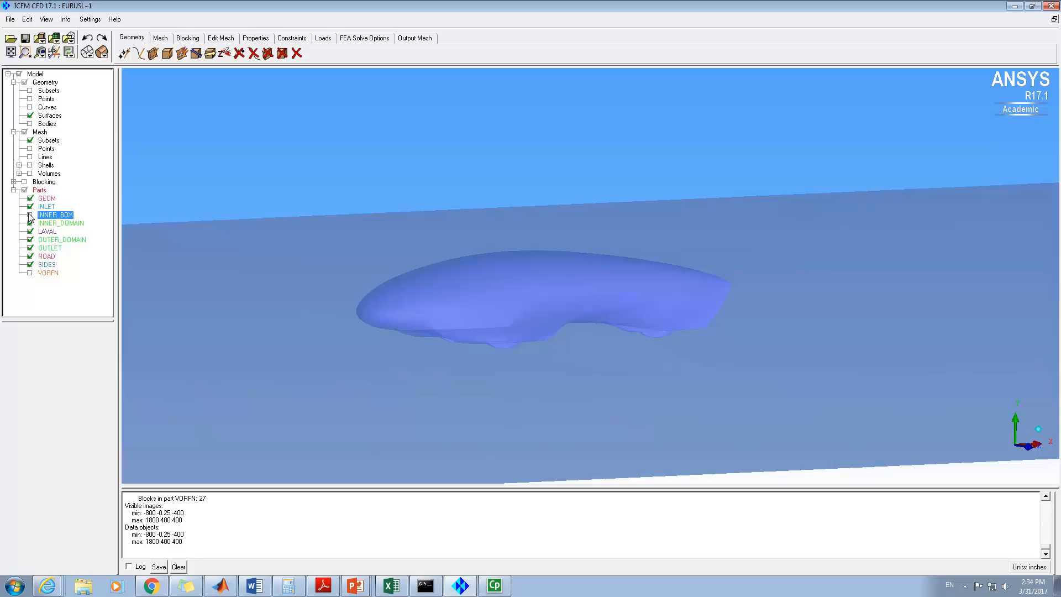
click(31, 215)
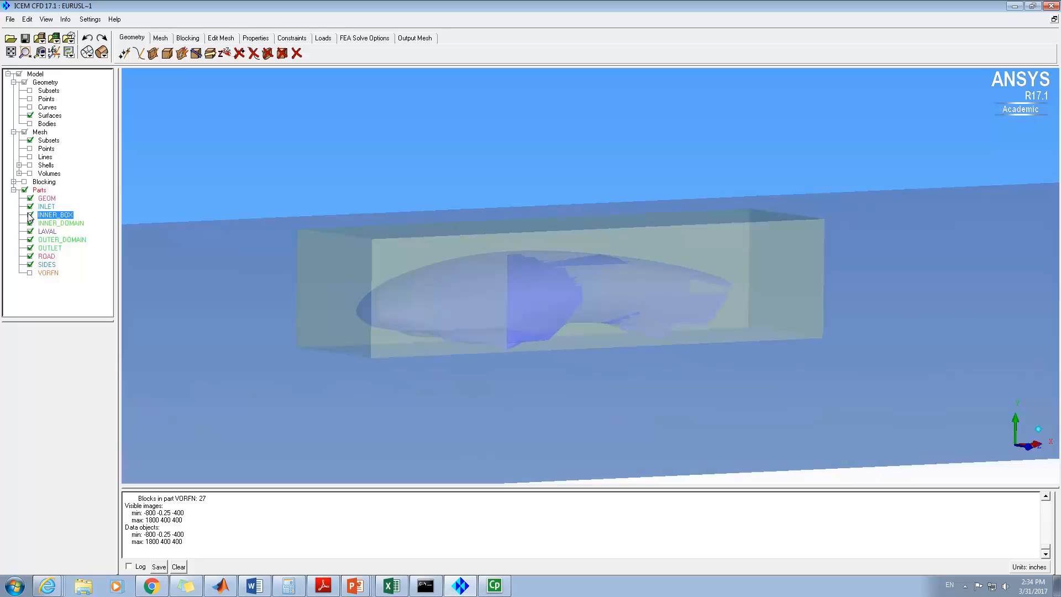
click(30, 215)
click(30, 215)
scroll(478, 271, down, 3)
scroll(479, 276, down, 5)
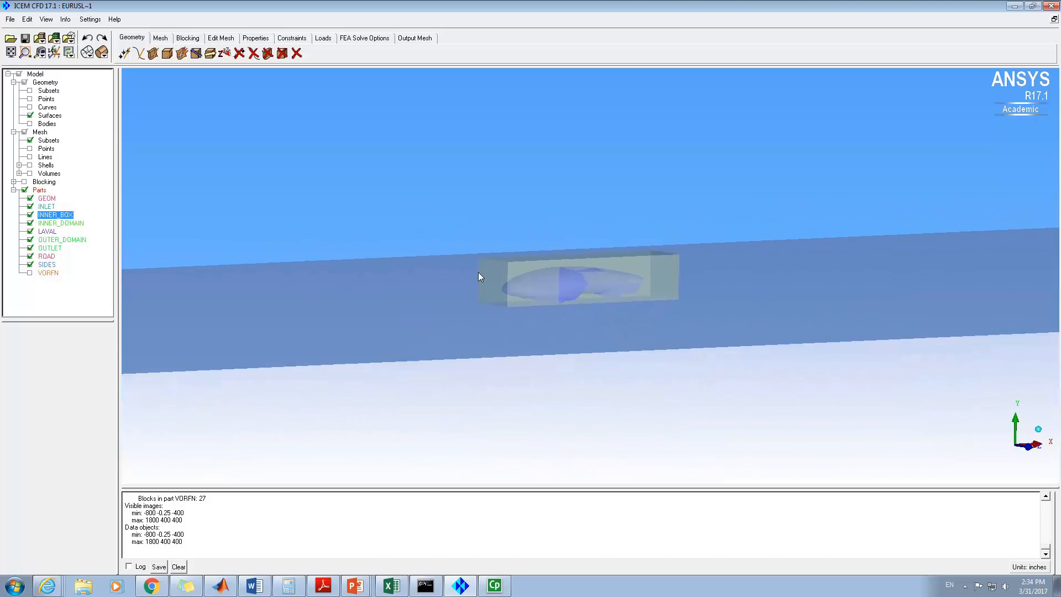
scroll(487, 271, down, 2)
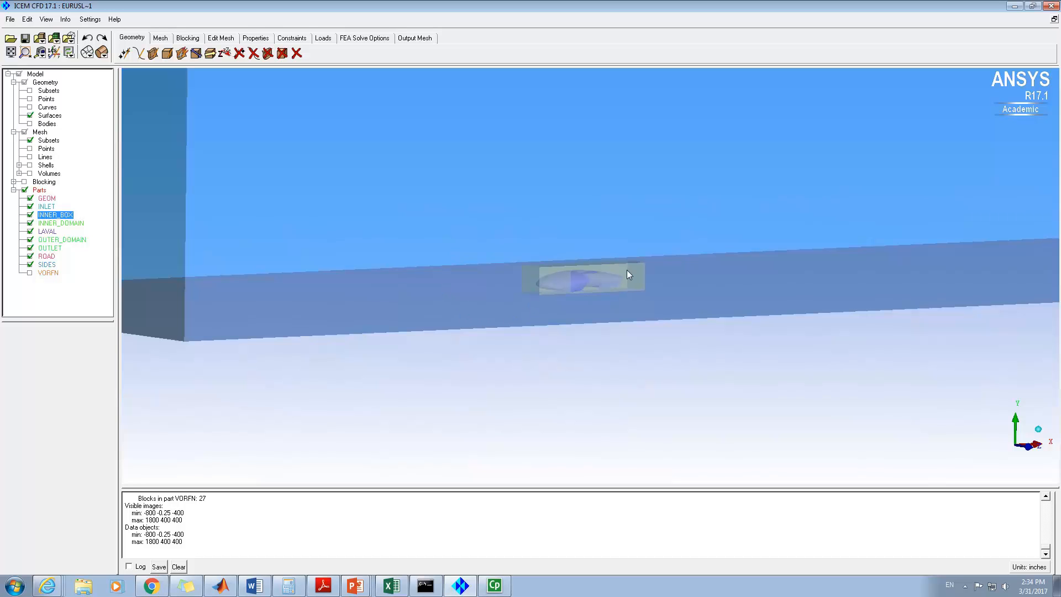
- Examine the regions inside and outside the INNER_BOX surfaces that separate the LAVAL body's surroundings from the outer domain
drag(252, 129, 468, 176)
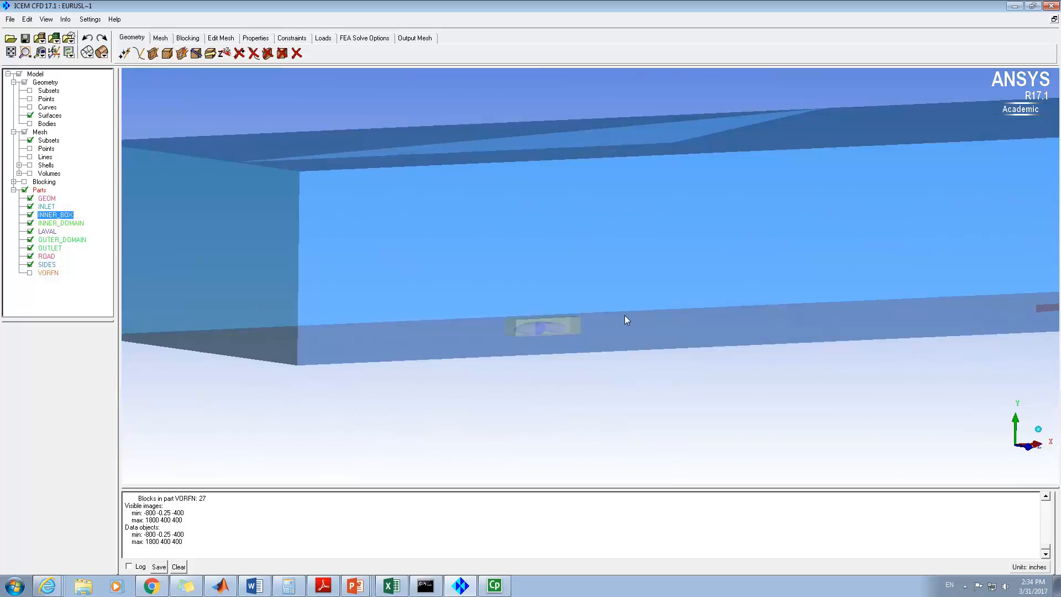
scroll(615, 315, up, 1)
scroll(615, 315, up, 7)
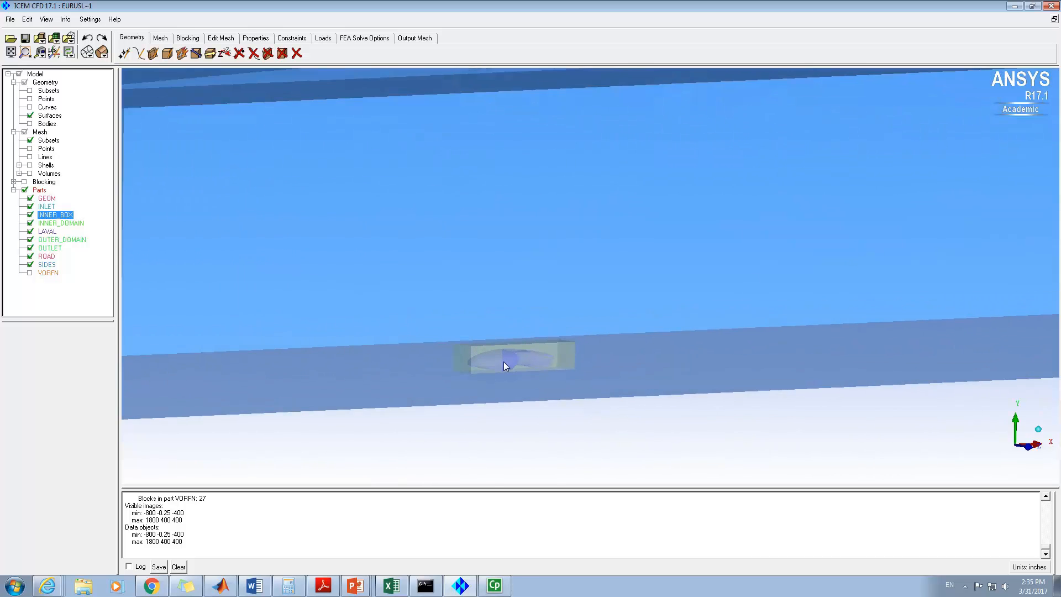
middle_drag(502, 362, 506, 280)
scroll(506, 285, up, 4)
middle_drag(429, 287, 519, 230)
scroll(519, 229, up, 1)
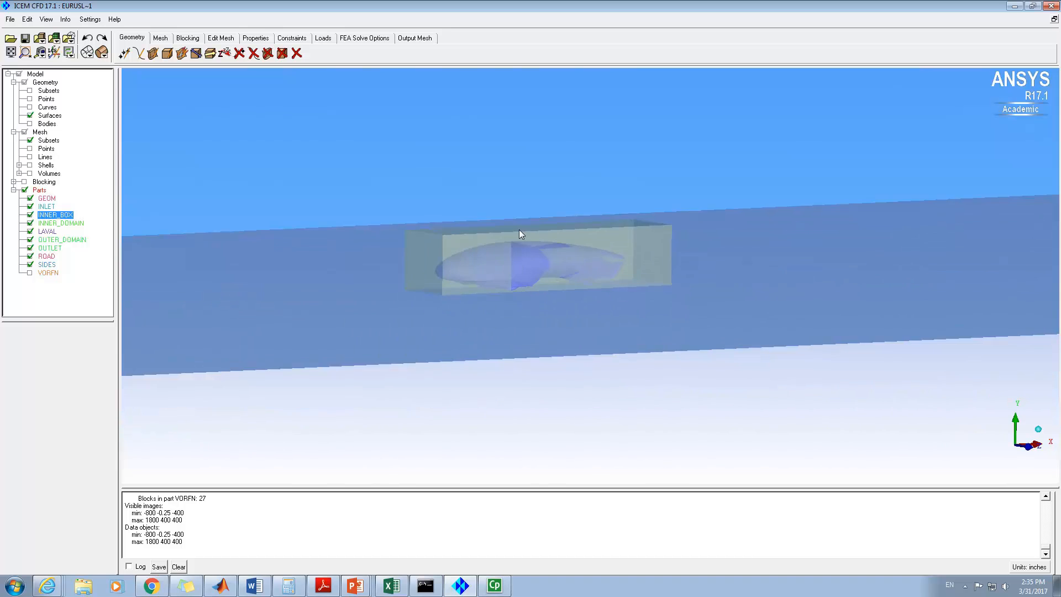
scroll(518, 241, up, 5)
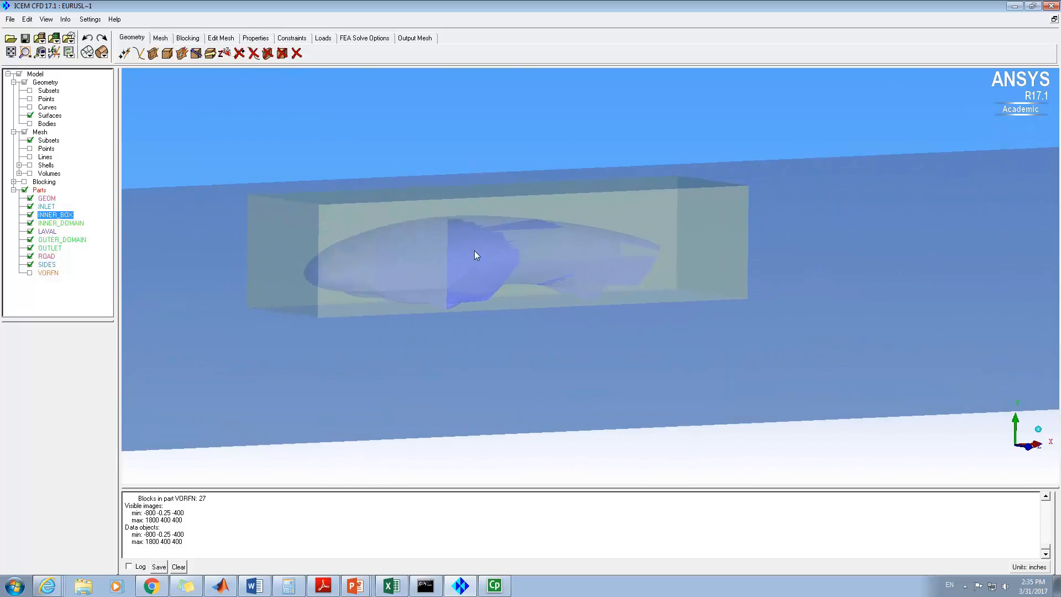
scroll(474, 251, up, 1)
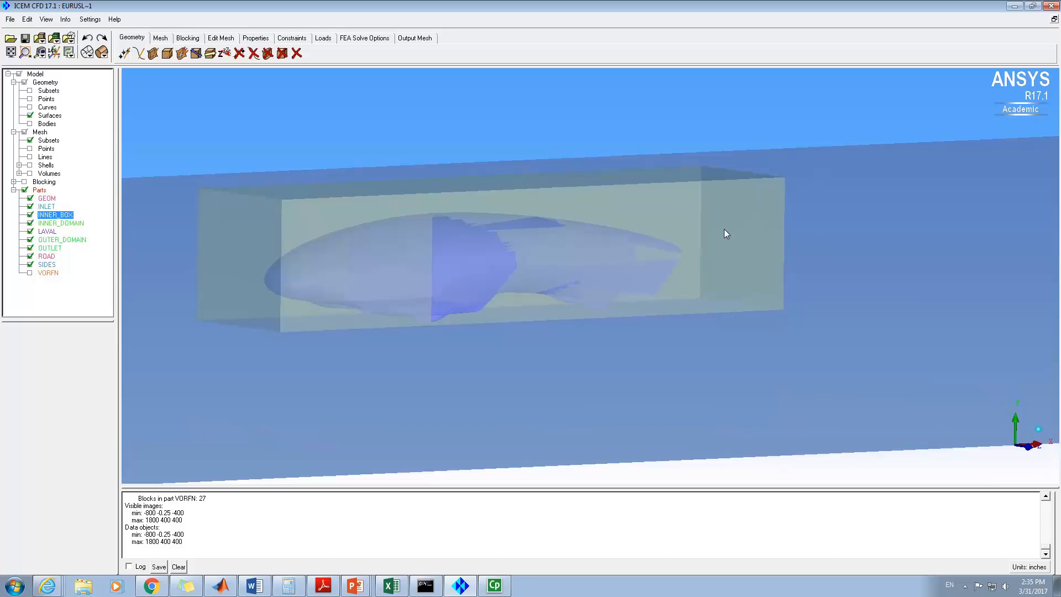
scroll(724, 229, down, 2)
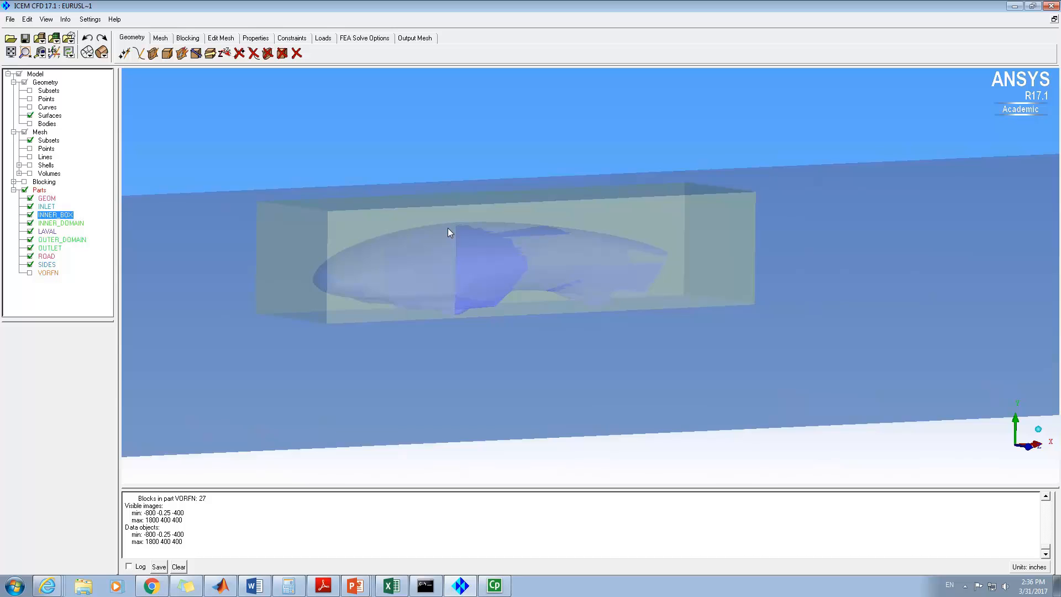
scroll(447, 228, down, 5)
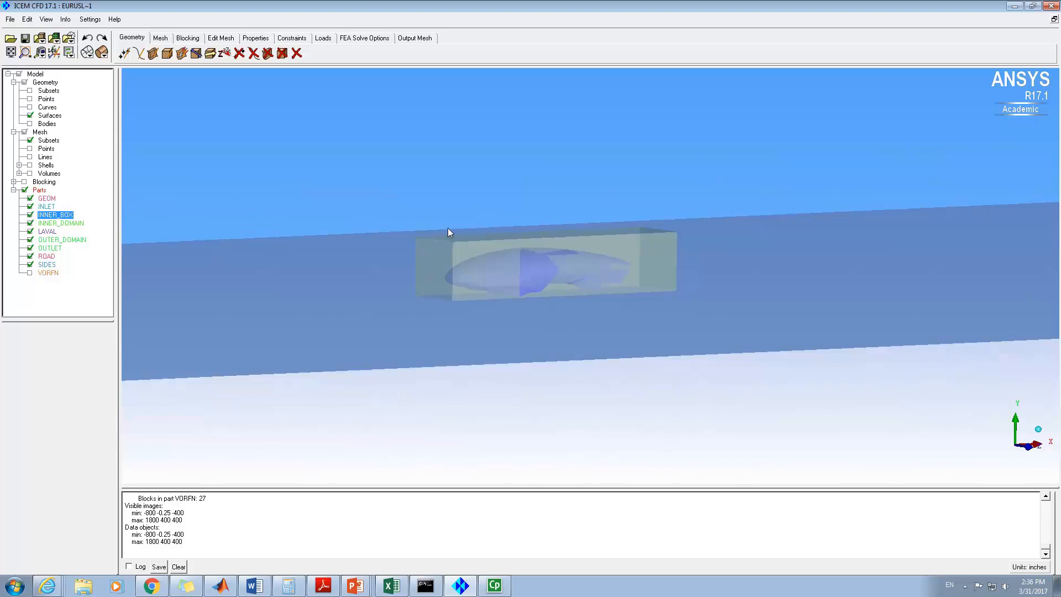
scroll(448, 227, up, 1)
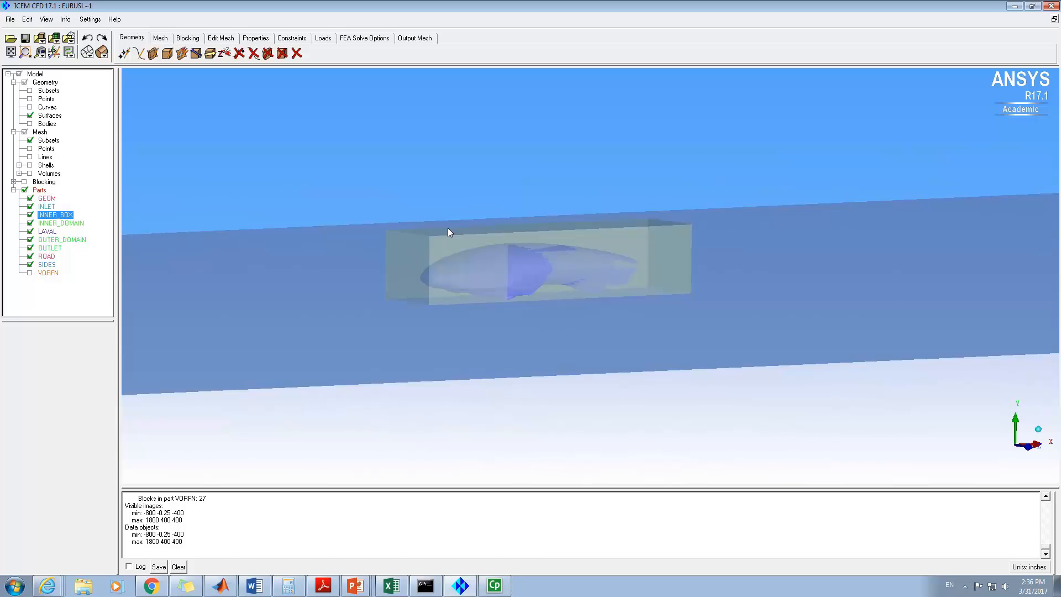
scroll(448, 229, up, 2)
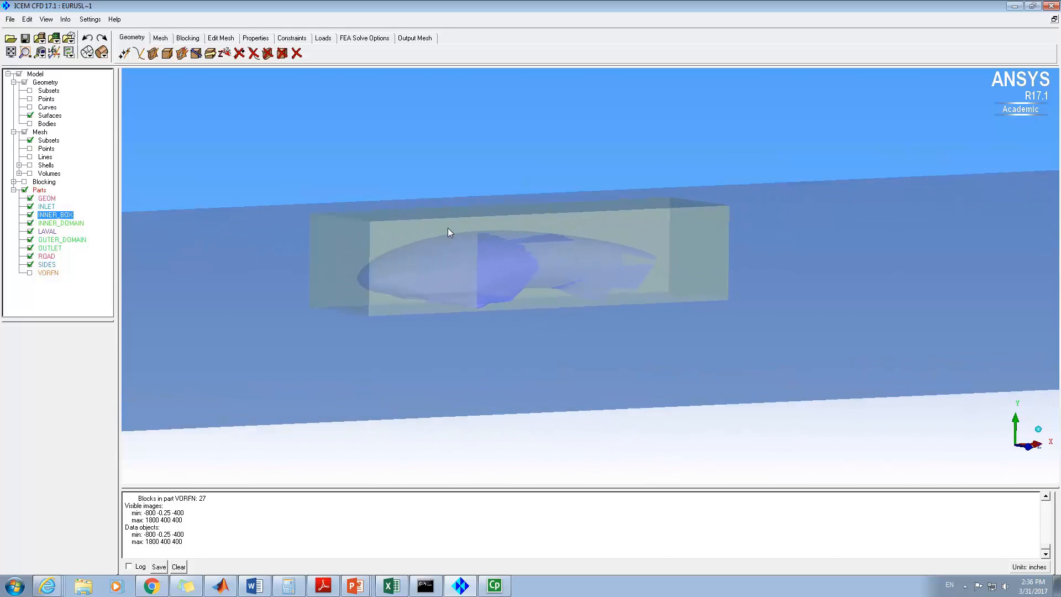